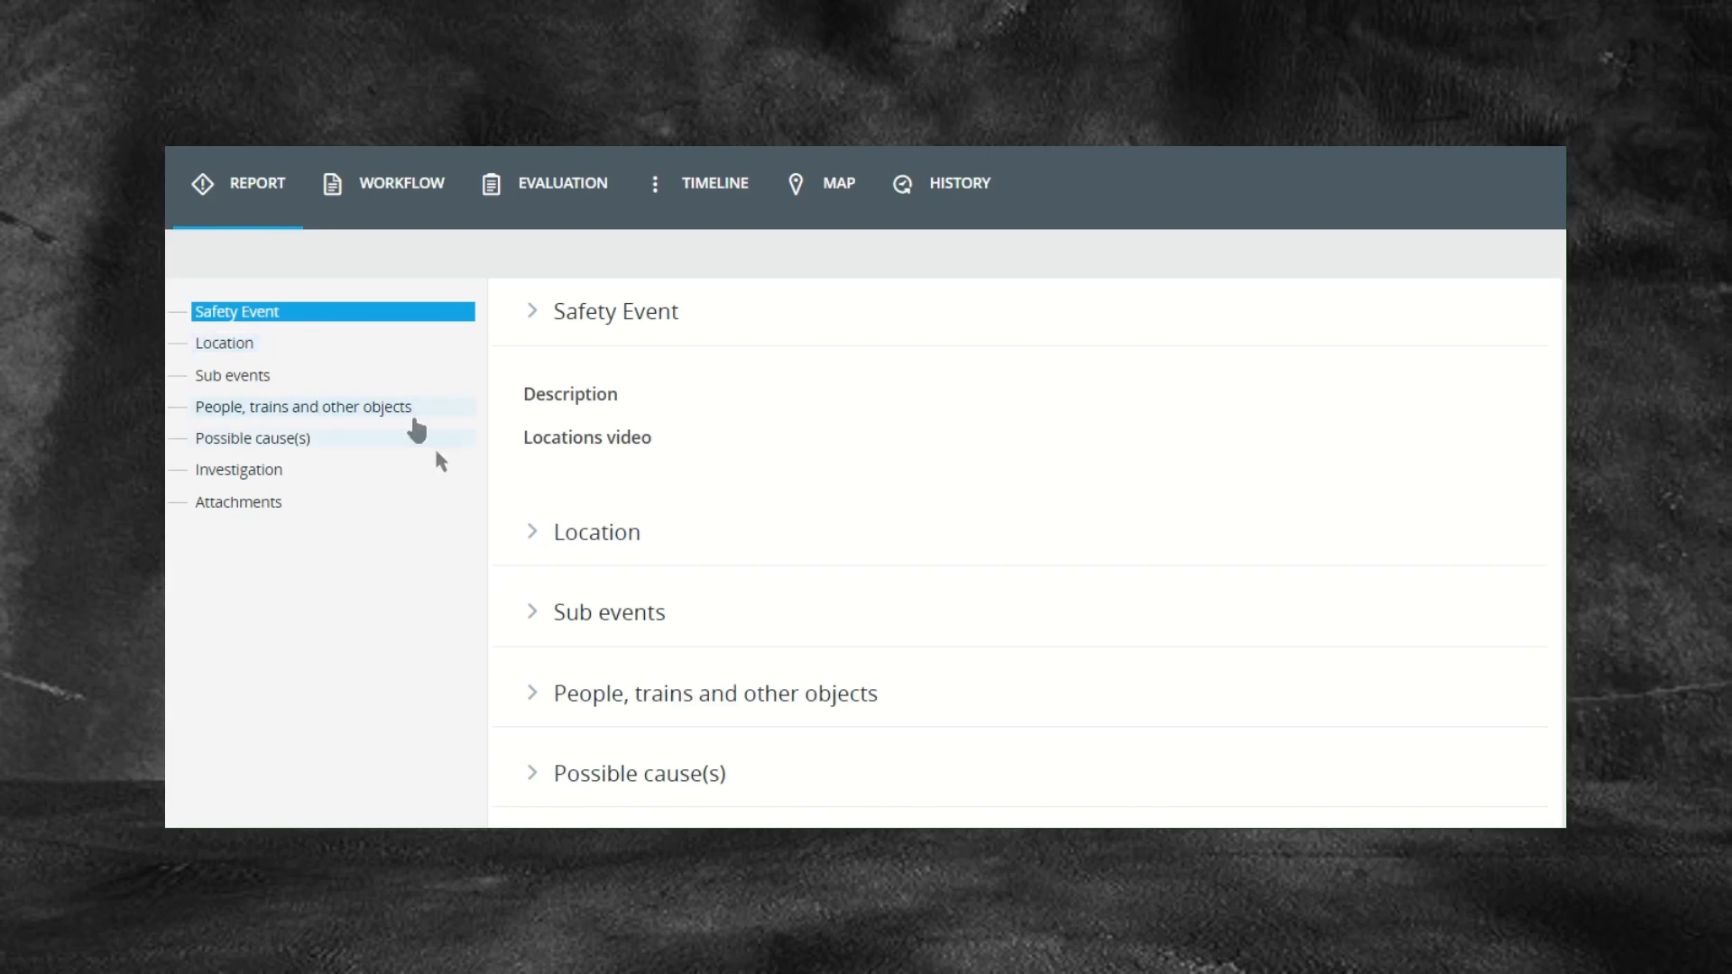
Step: Expand the report's Location section and scroll through its empty fields
left_click(531, 535)
scroll(801, 558, "down", 3)
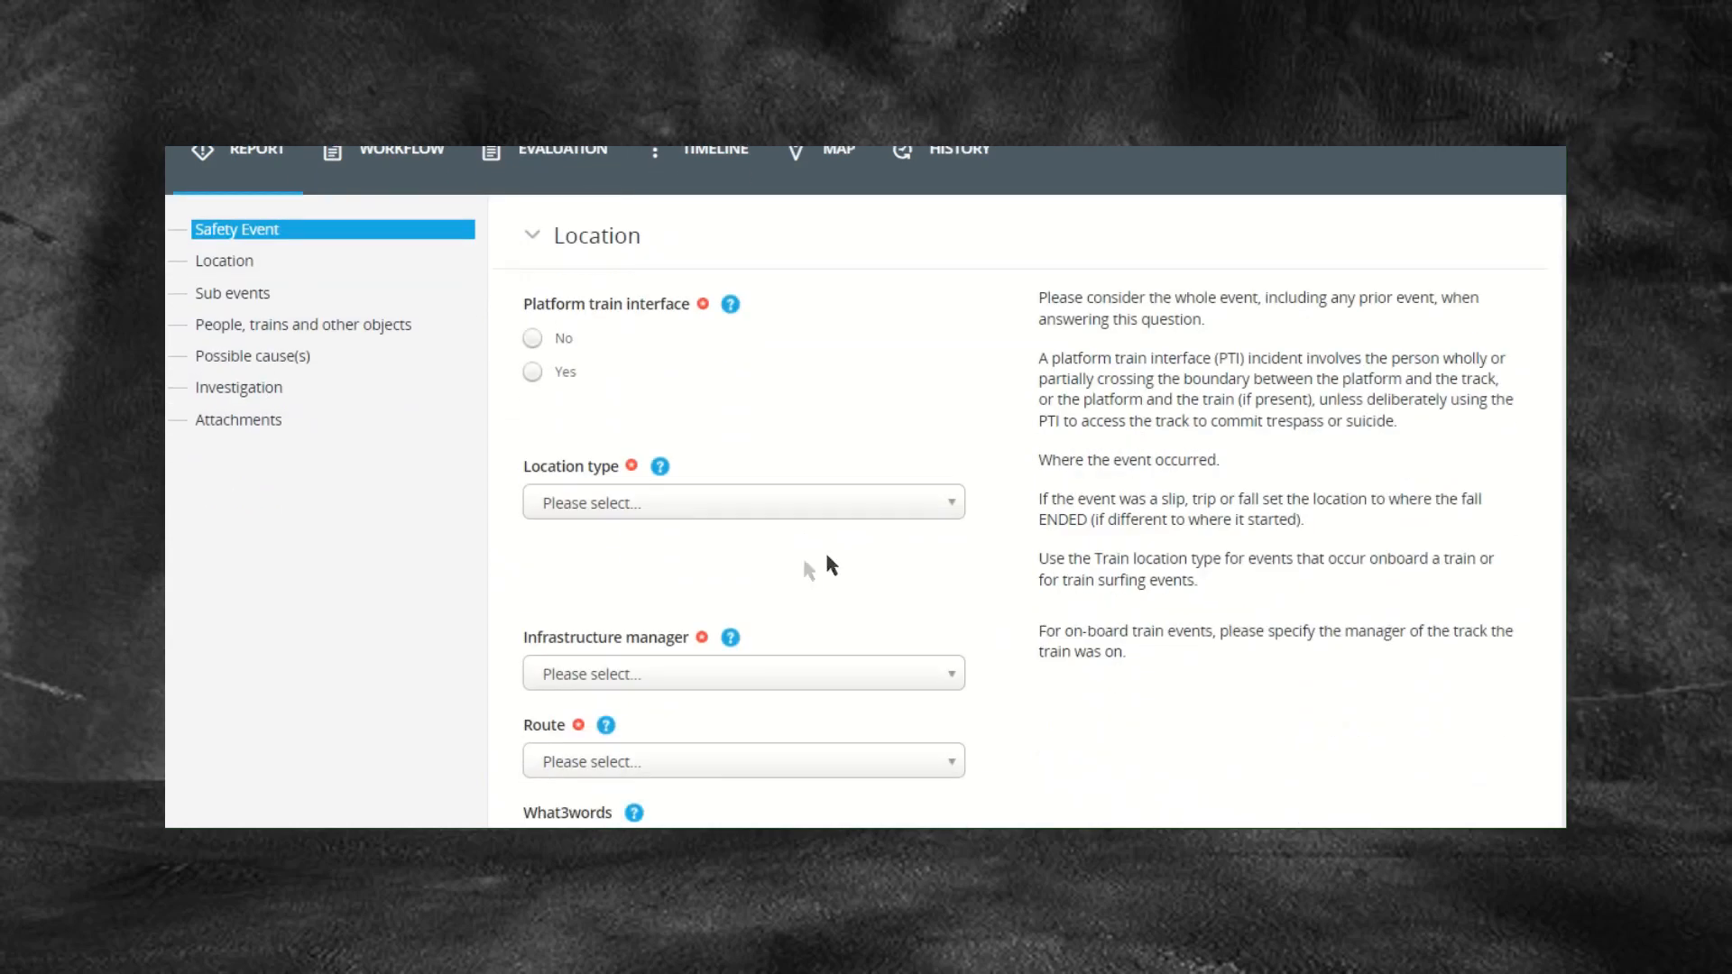
scroll(948, 605, "down", 1)
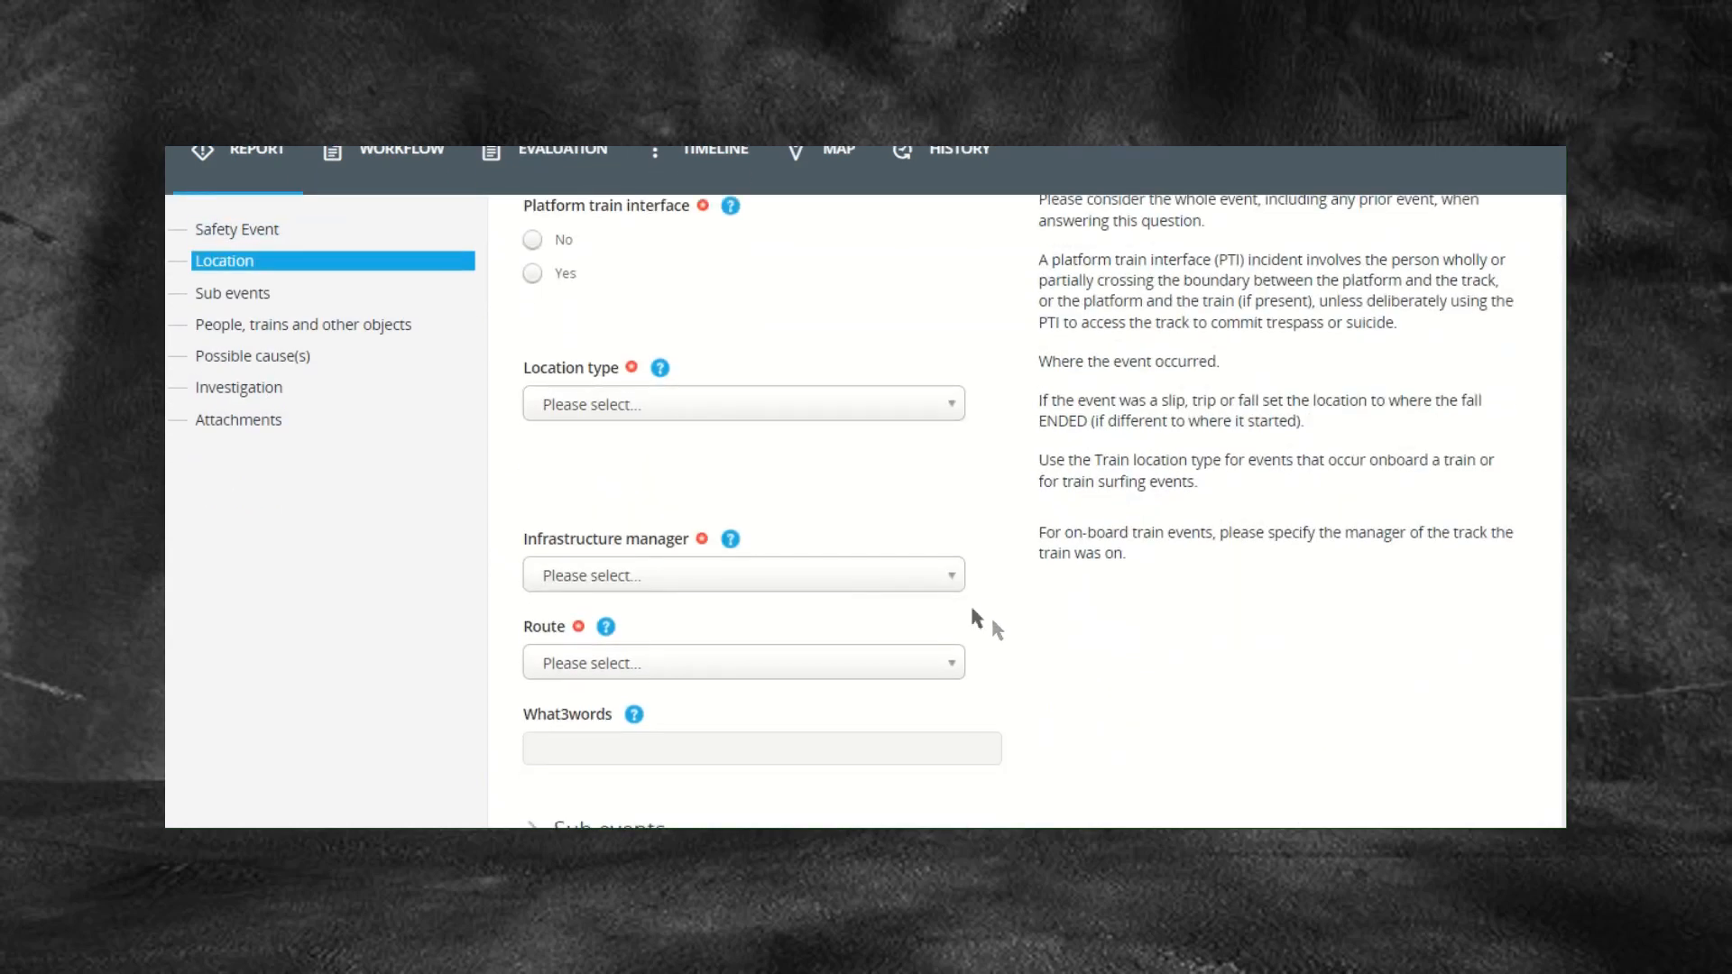
scroll(1011, 632, "up", 1)
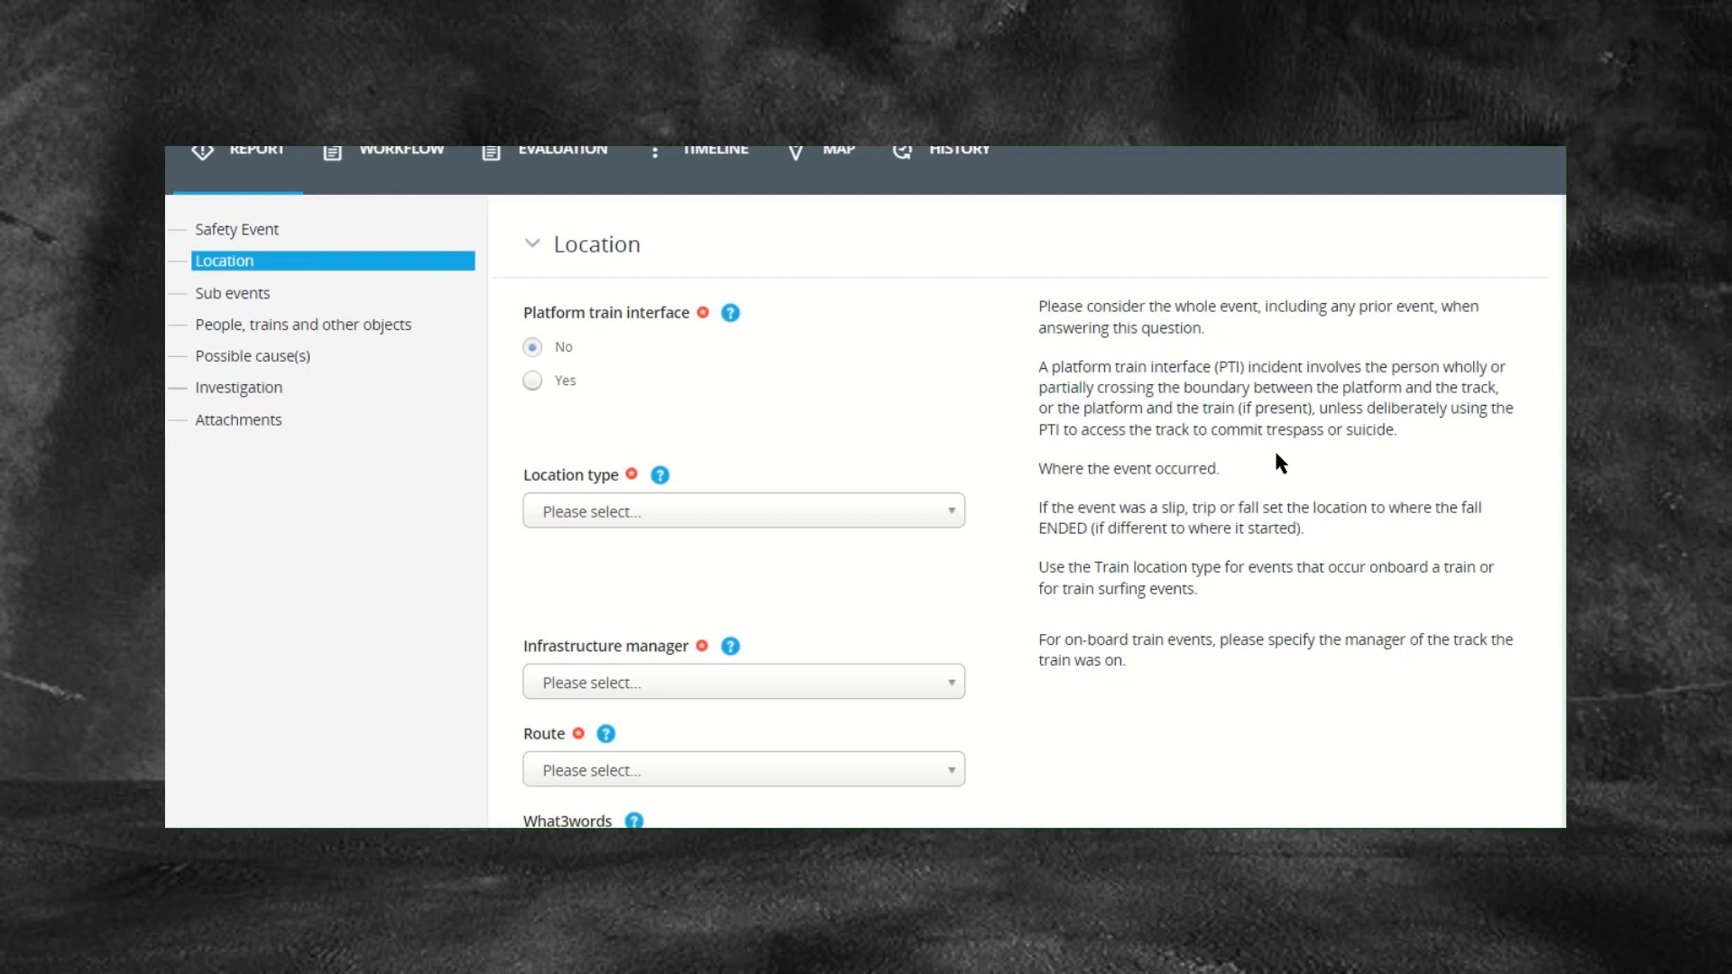
Step: Answer Yes to Platform train interface, adding a Platform number field
left_click(531, 383)
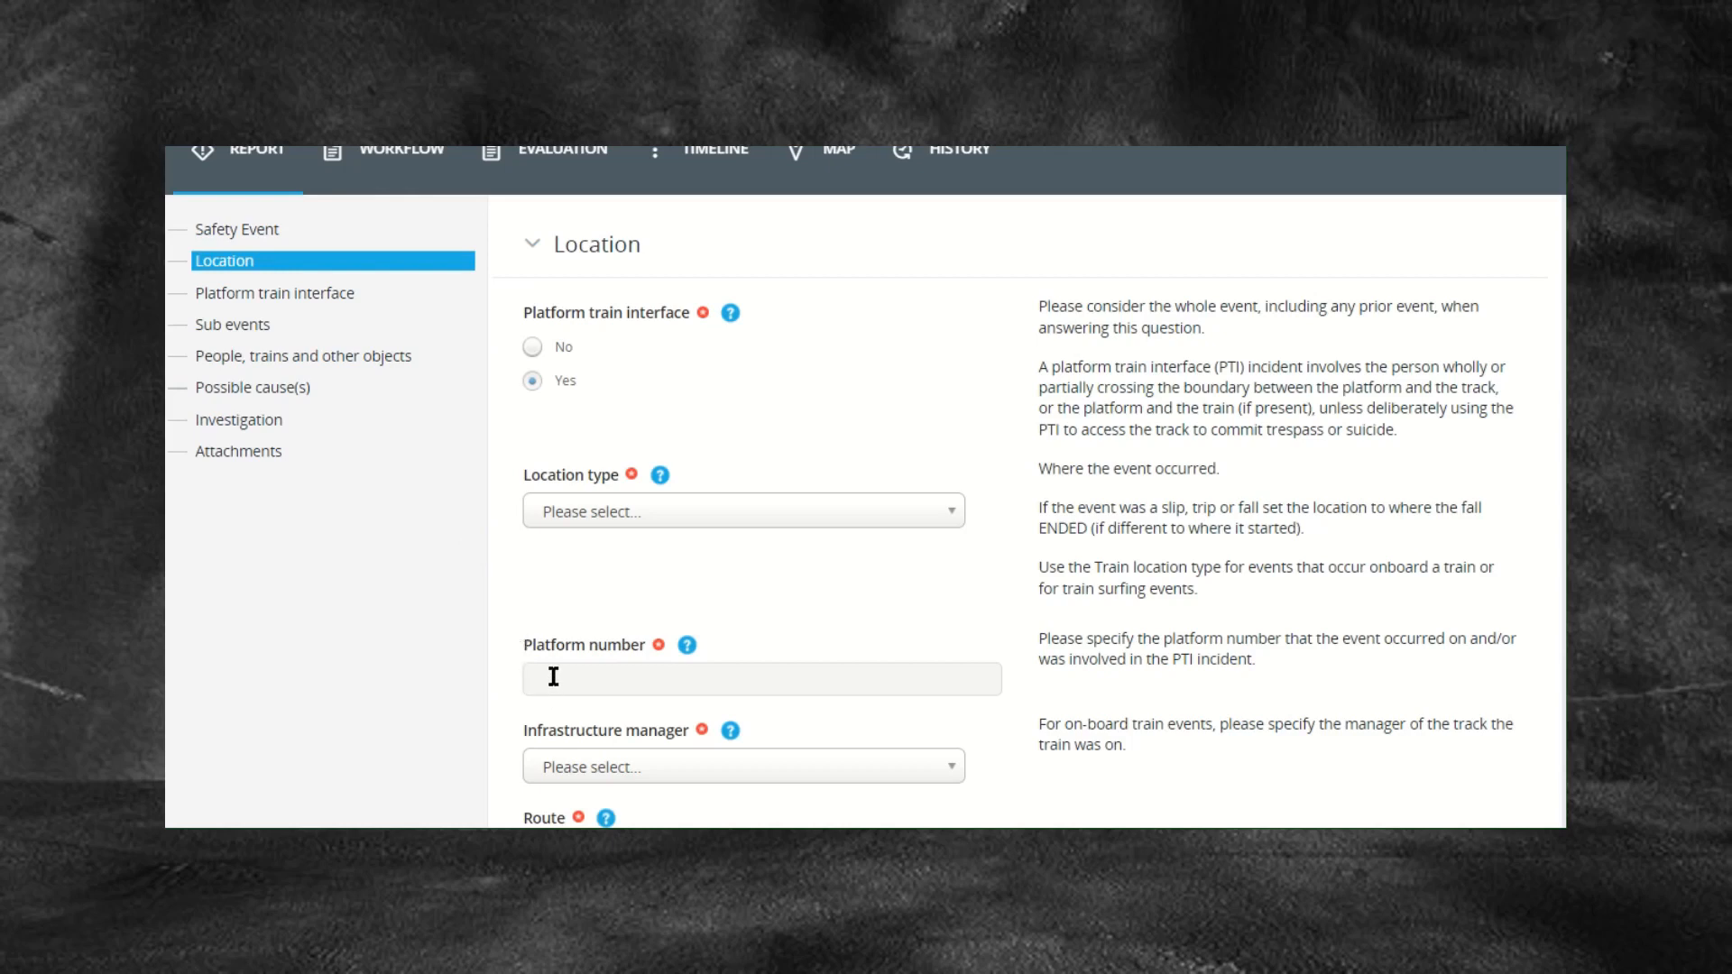
Step: Jump to the Platform train interface part of the form from the left navigation
left_click(318, 295)
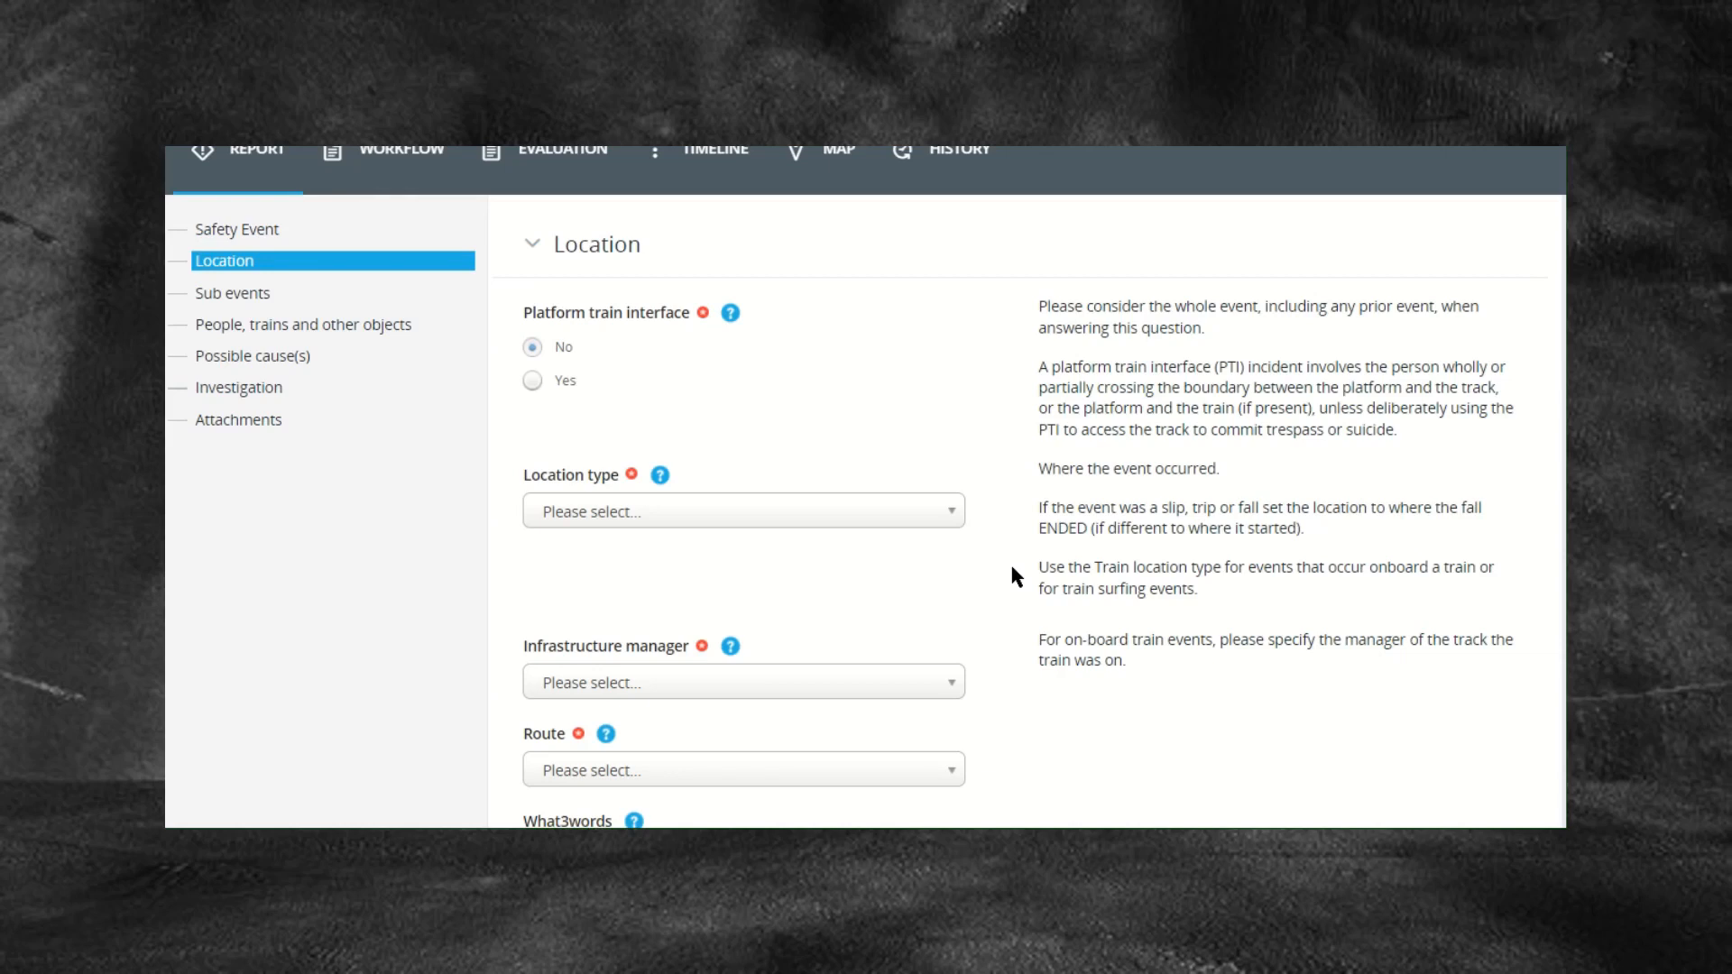
Step: Choose Running line from the Location type dropdown list
left_click(950, 516)
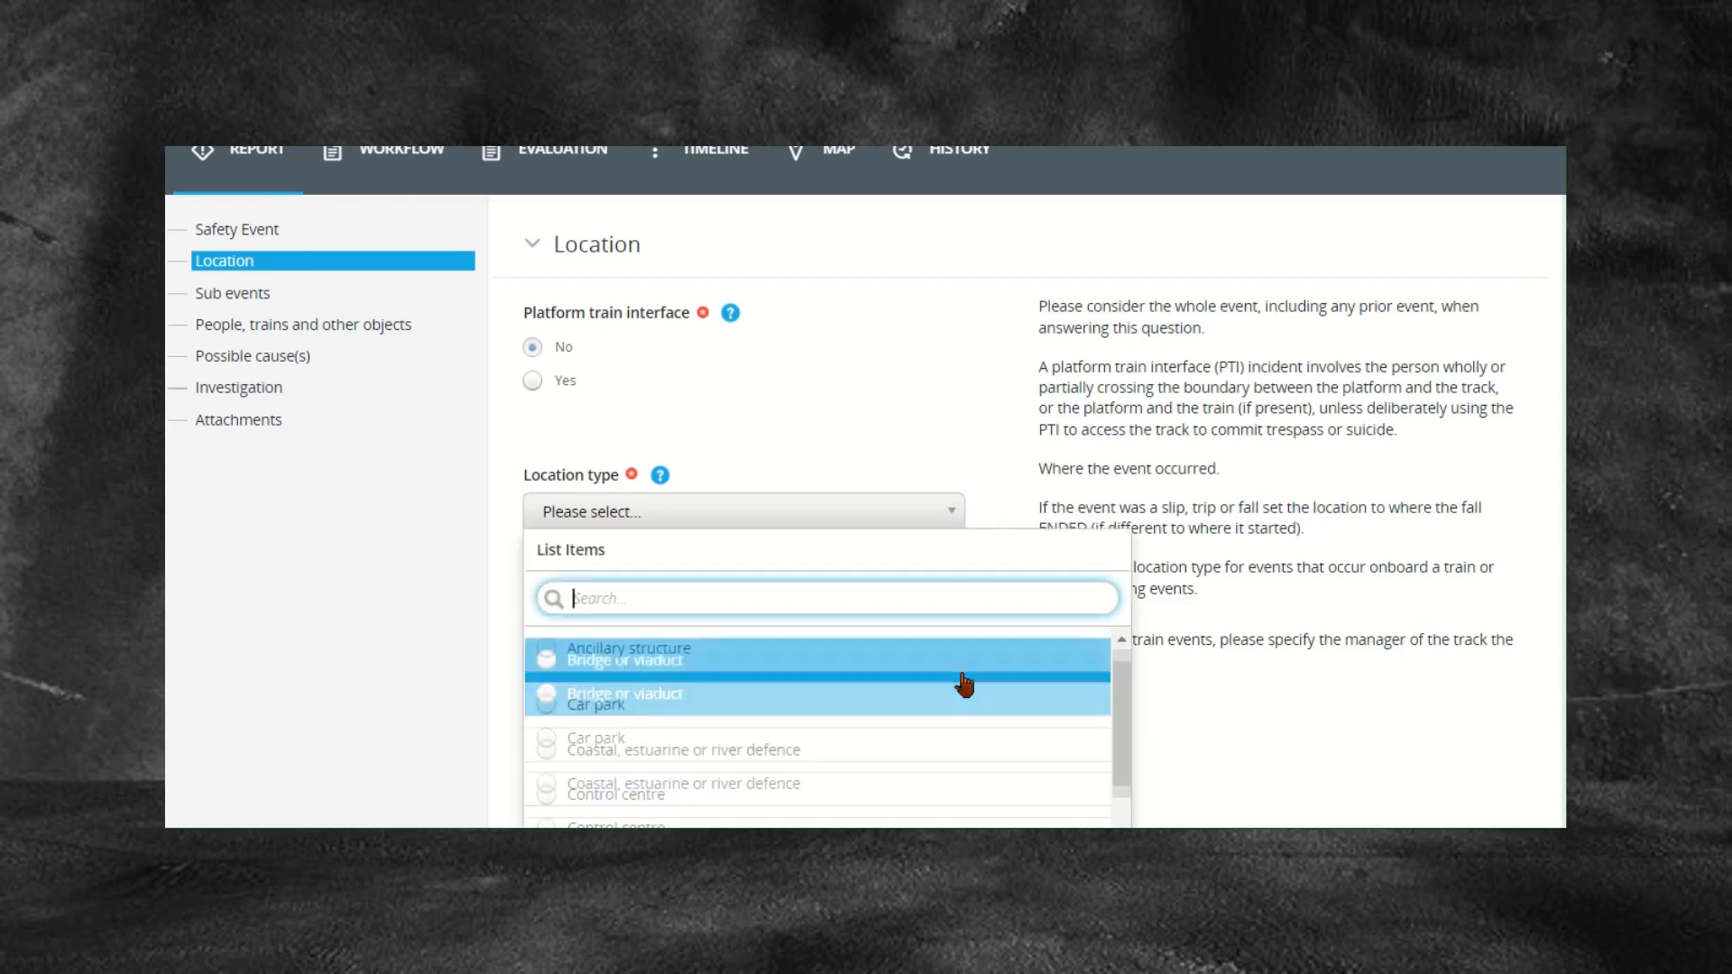
scroll(964, 686, "down", 4)
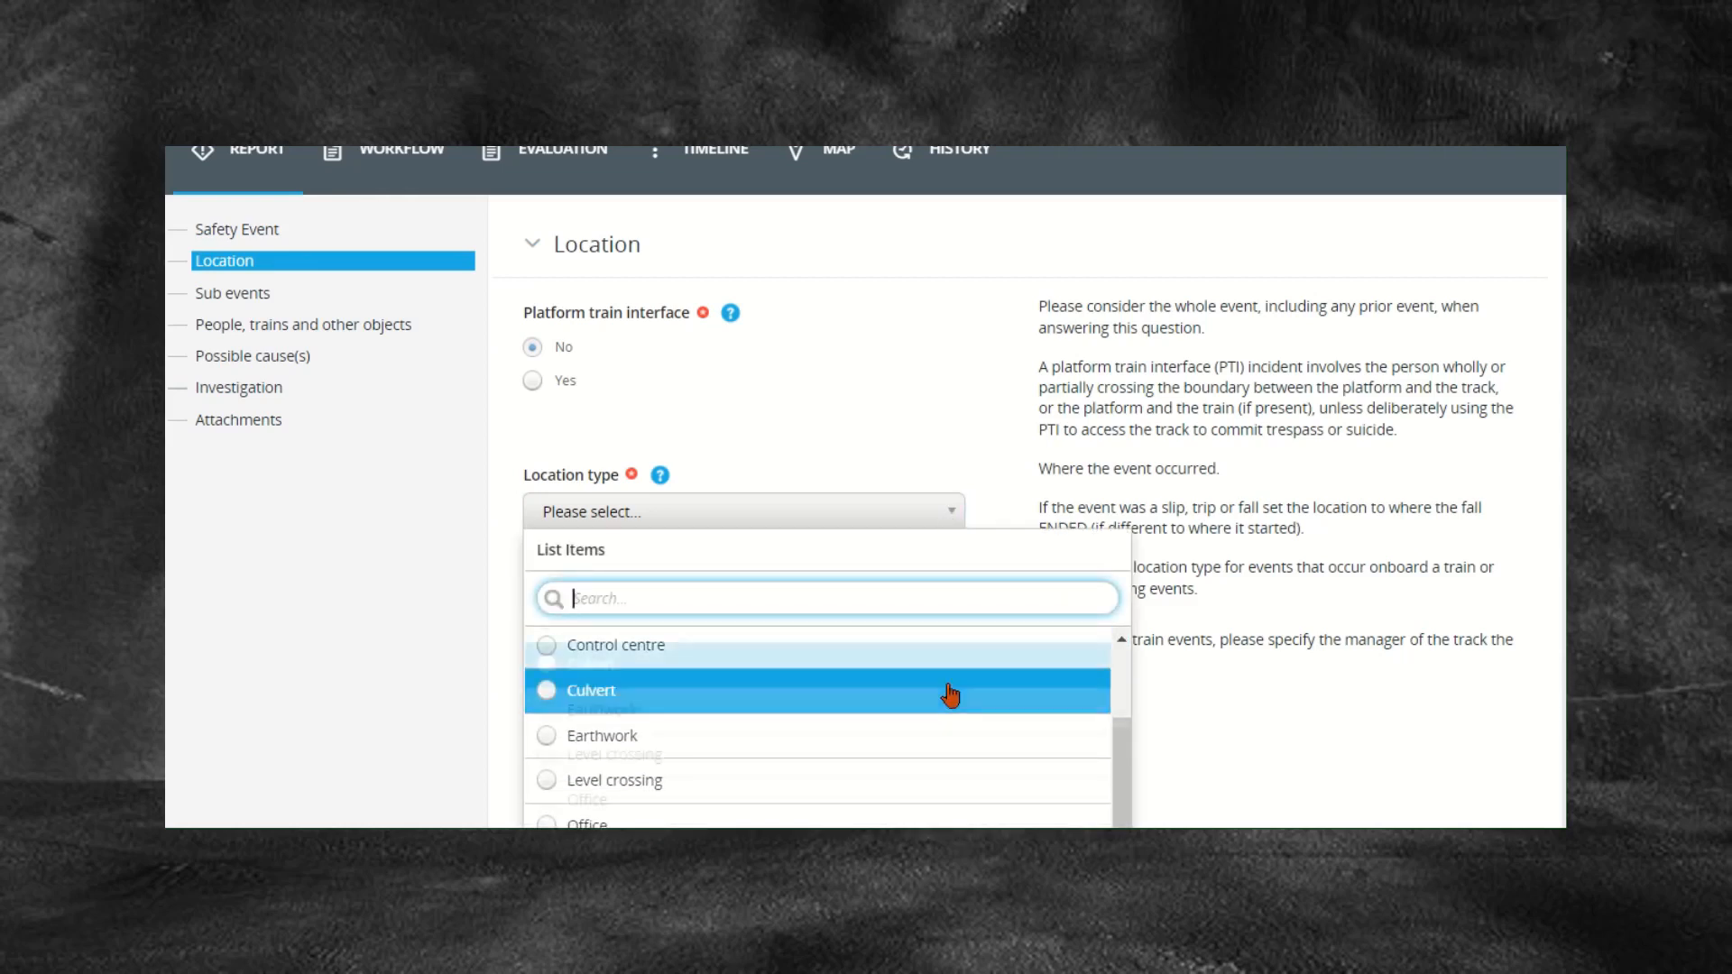
scroll(950, 695, "down", 5)
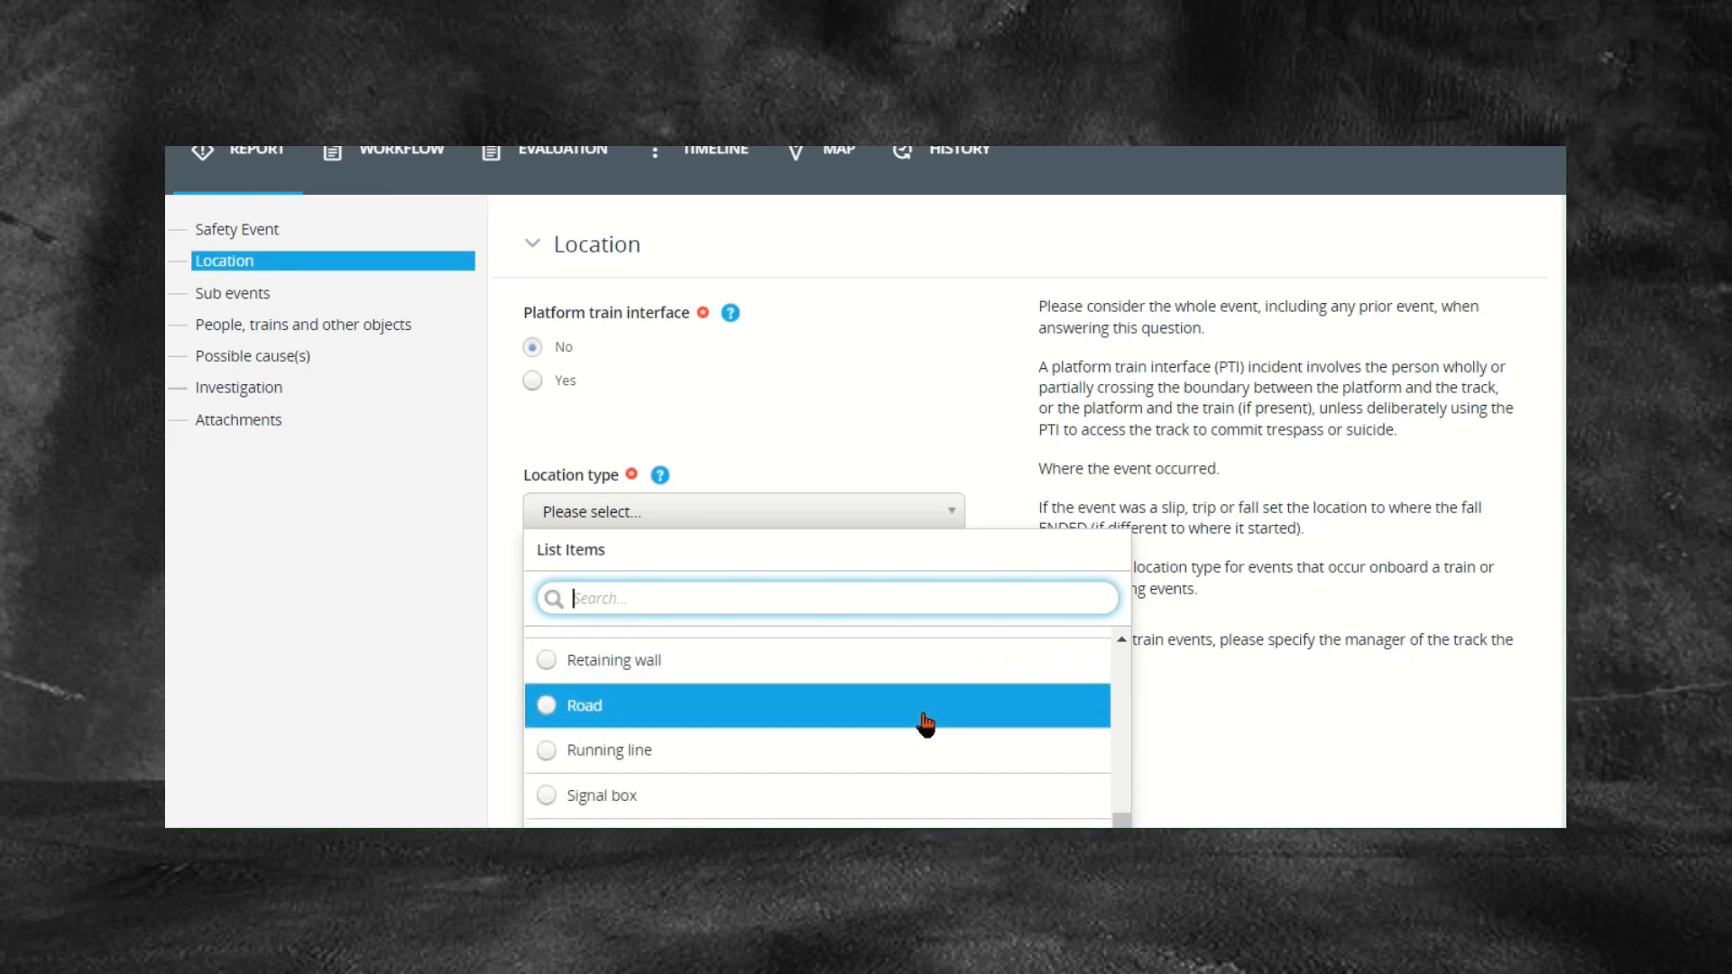
scroll(922, 723, "down", 1)
scroll(920, 722, "down", 1)
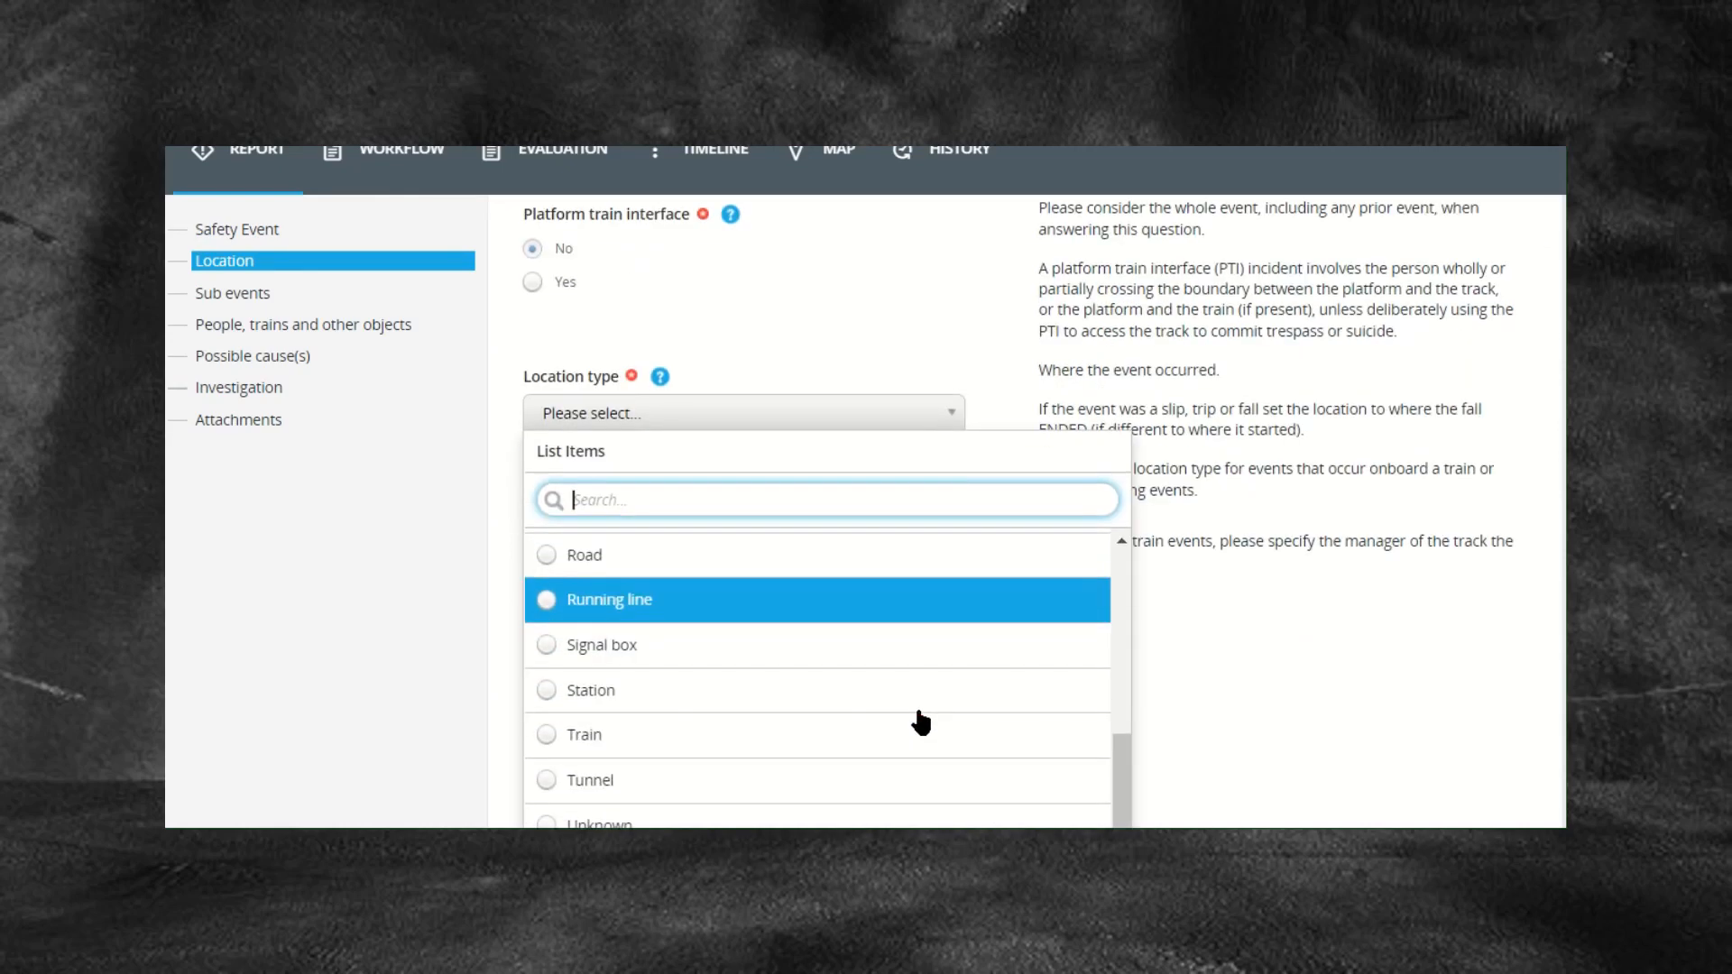
scroll(920, 720, "down", 1)
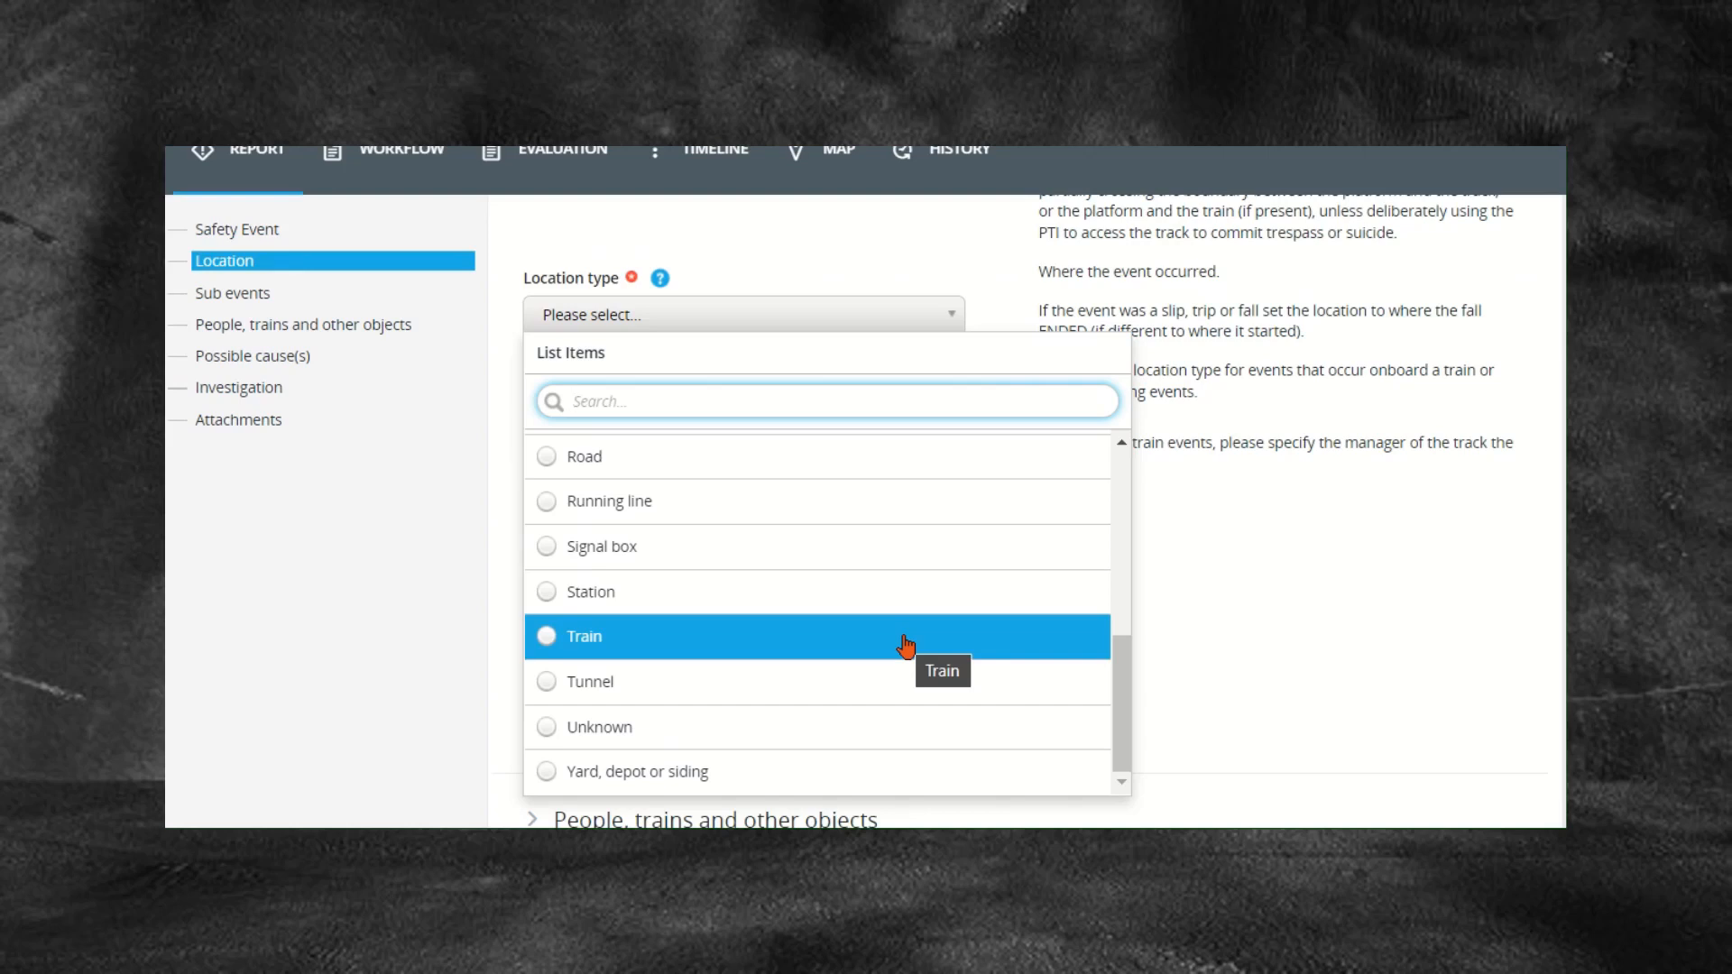
scroll(783, 620, "up", 1)
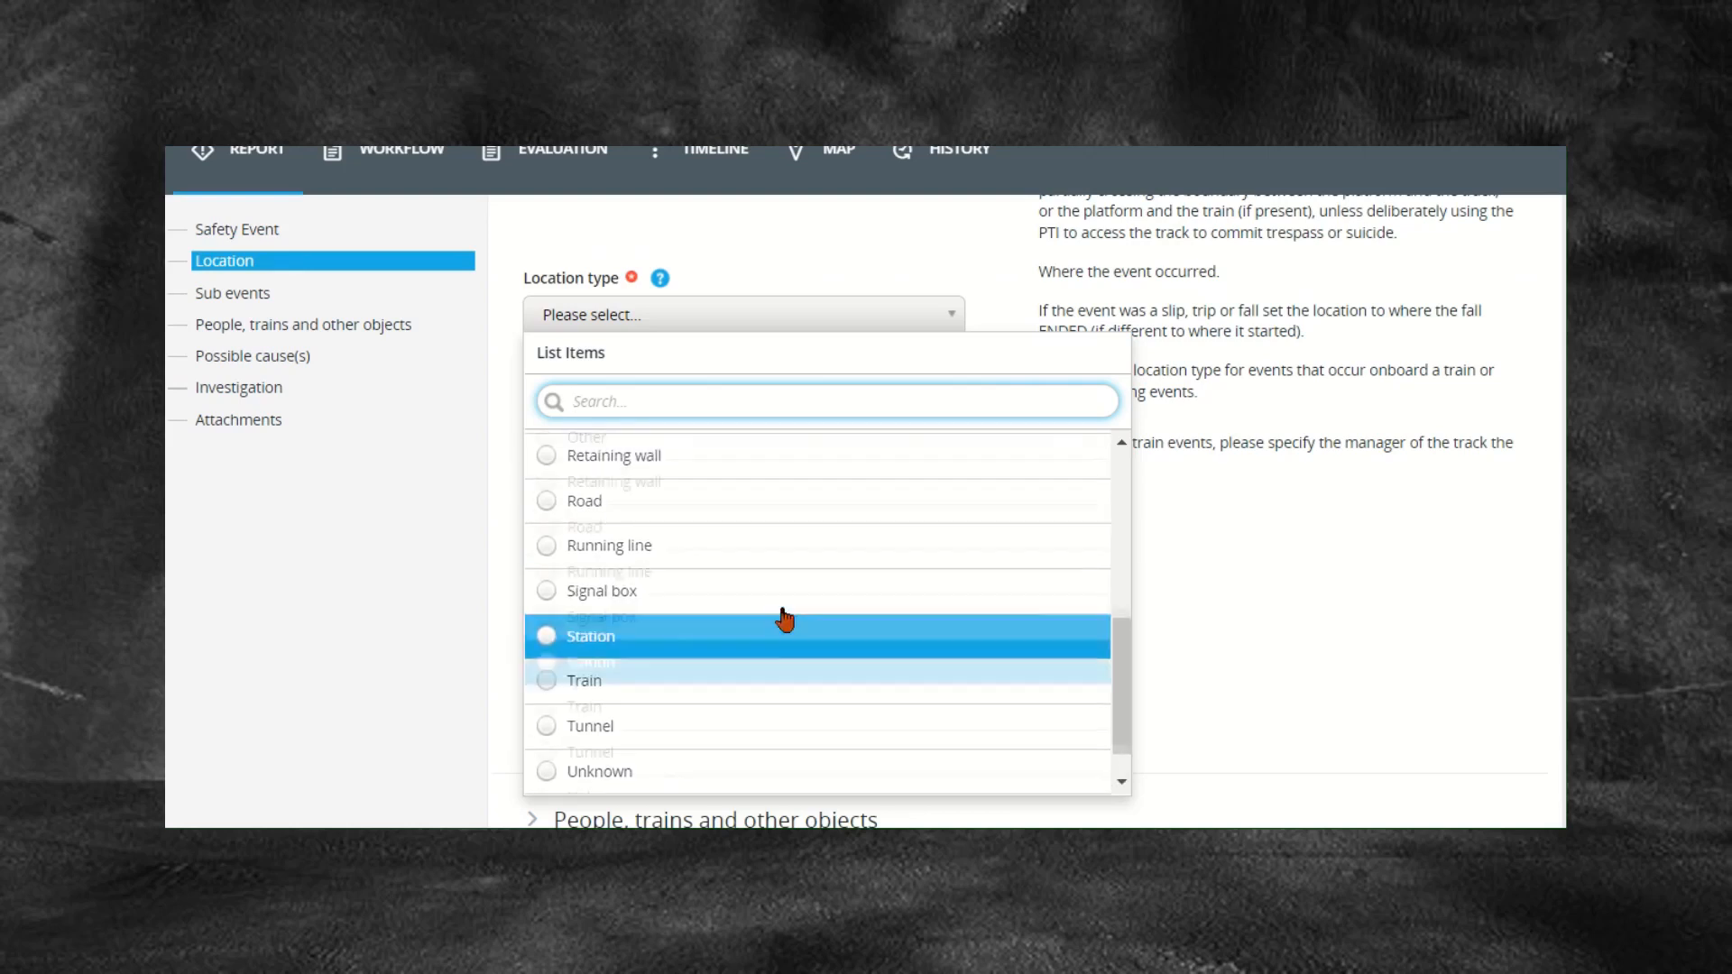
left_click(723, 592)
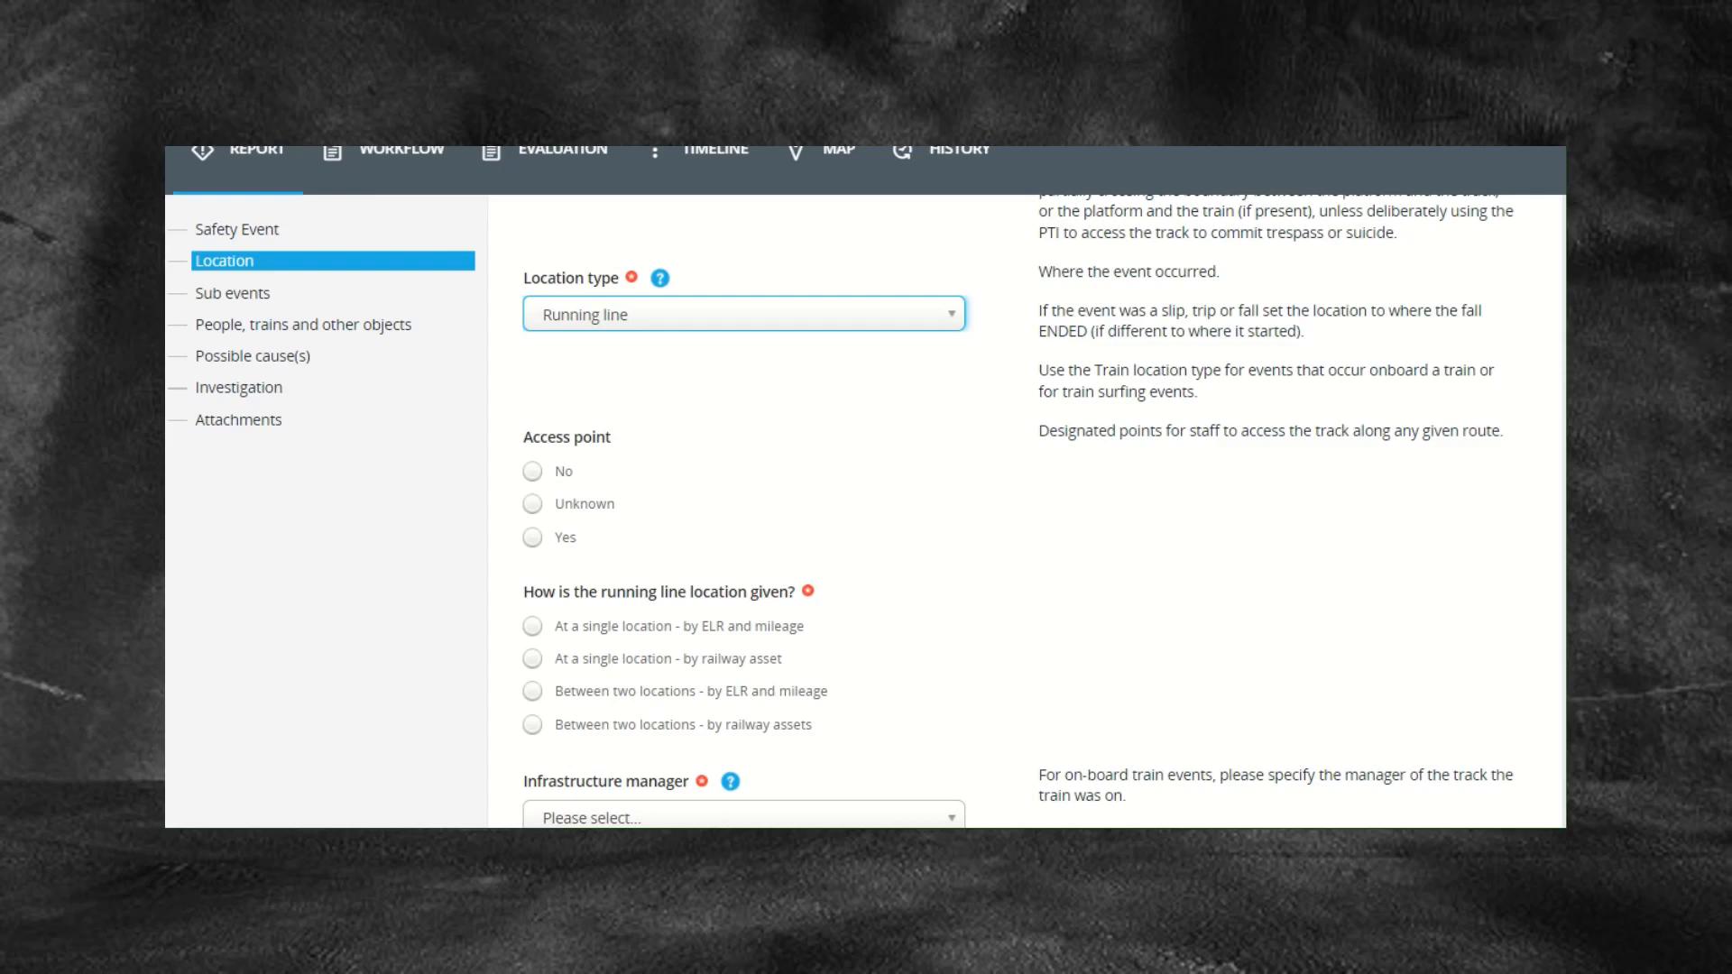
Step: Change the location type from Running line to Station, then review the type list again
left_click(692, 322)
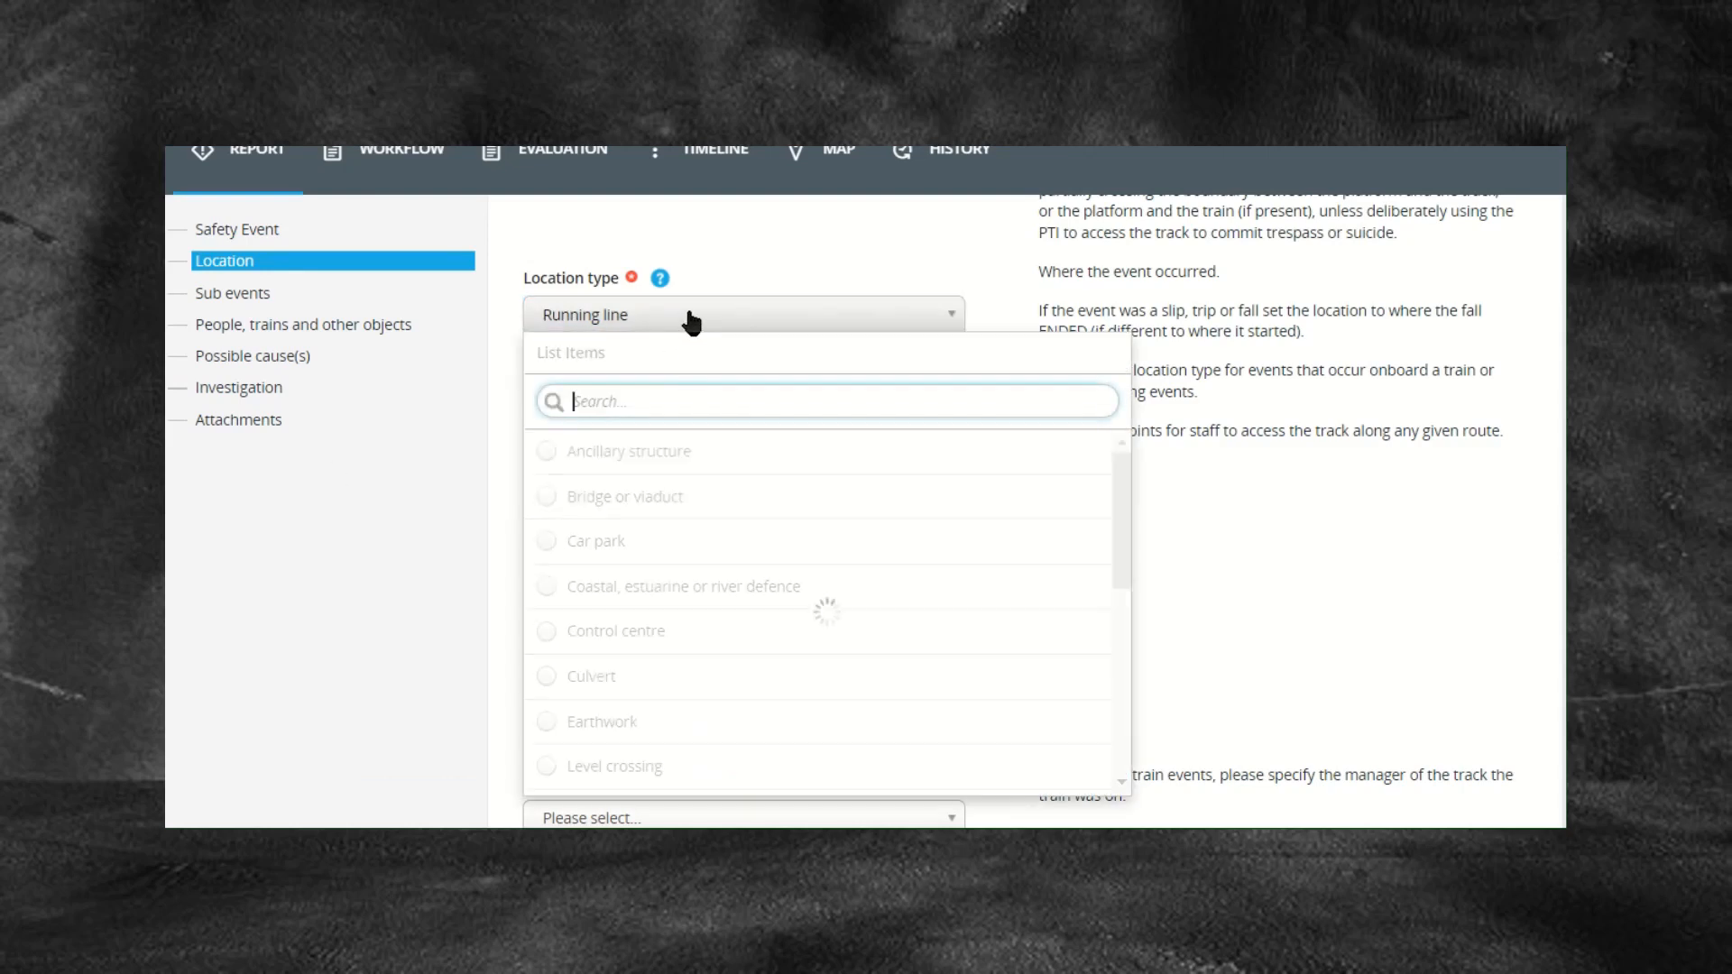
scroll(737, 523, "down", 1)
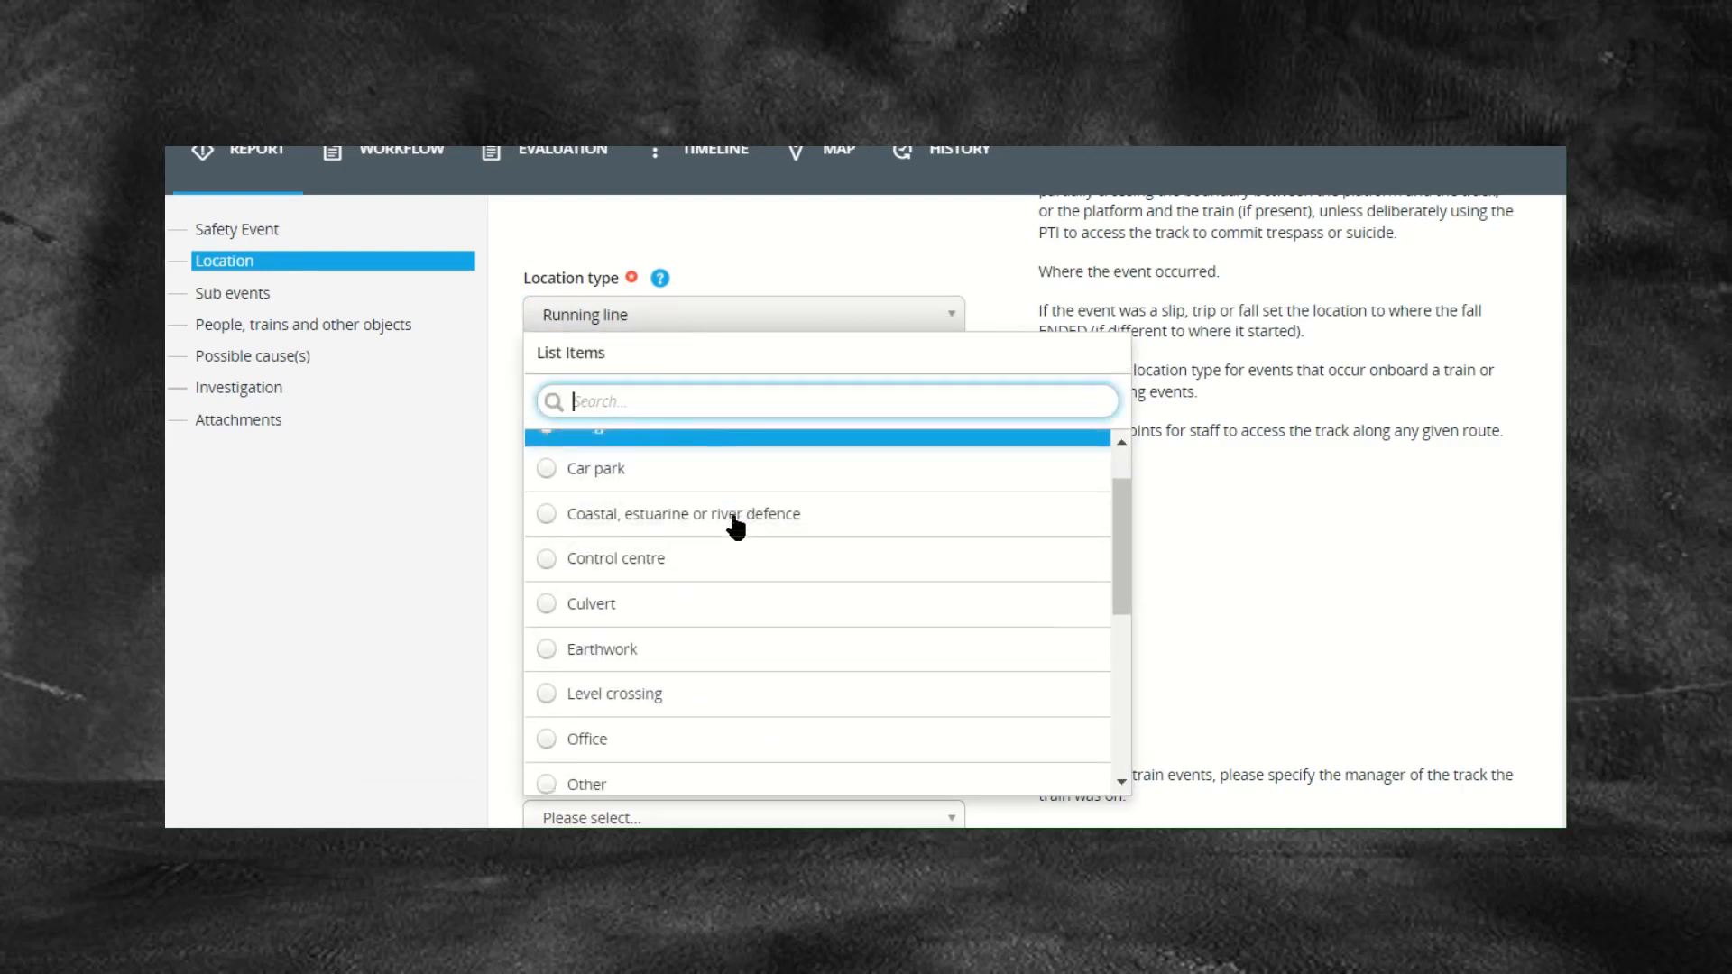
scroll(736, 523, "down", 4)
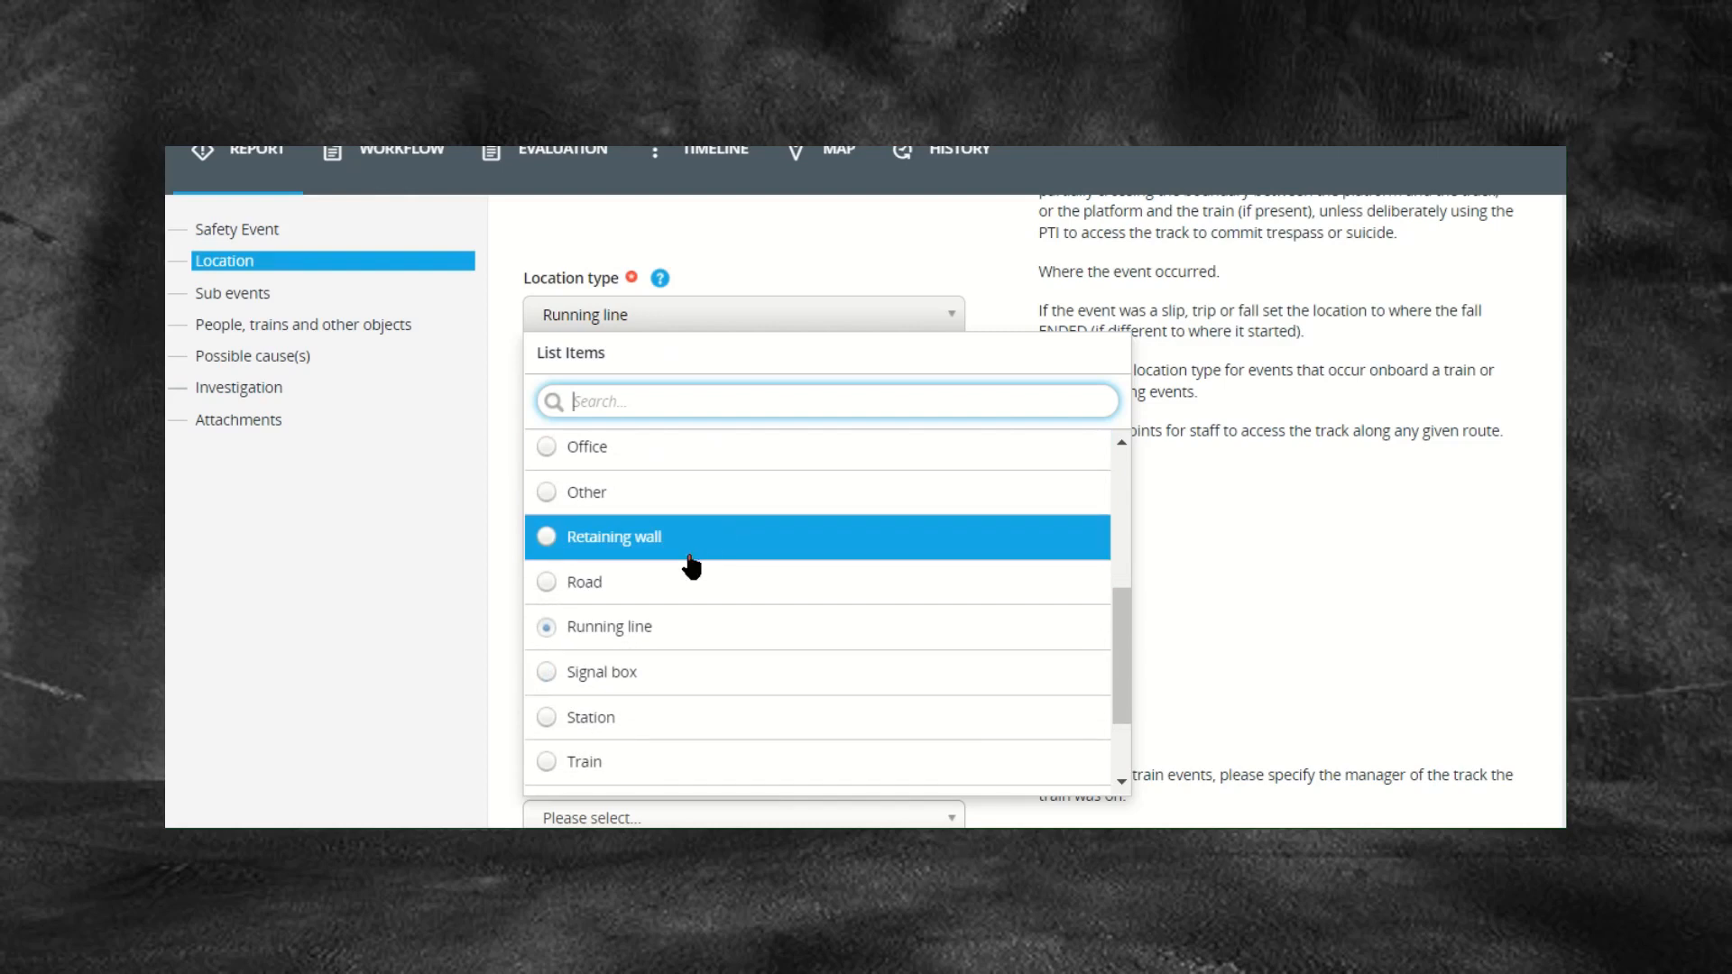
scroll(692, 566, "down", 1)
left_click(630, 686)
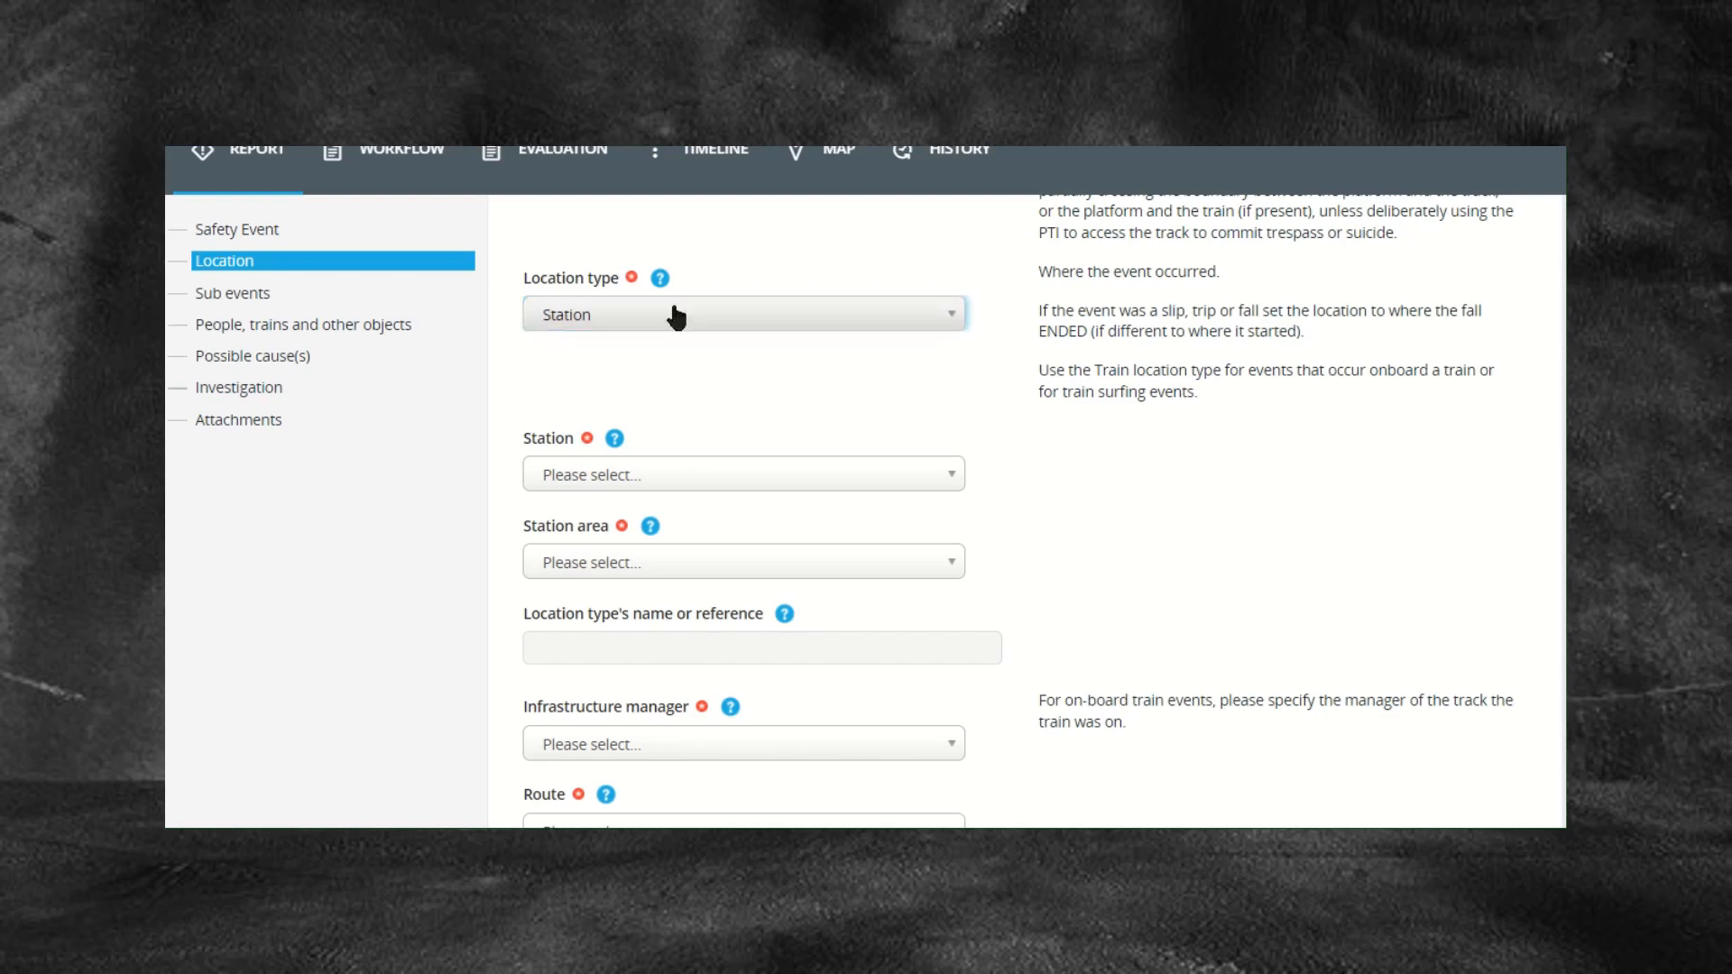
left_click(677, 318)
scroll(740, 611, "down", 10)
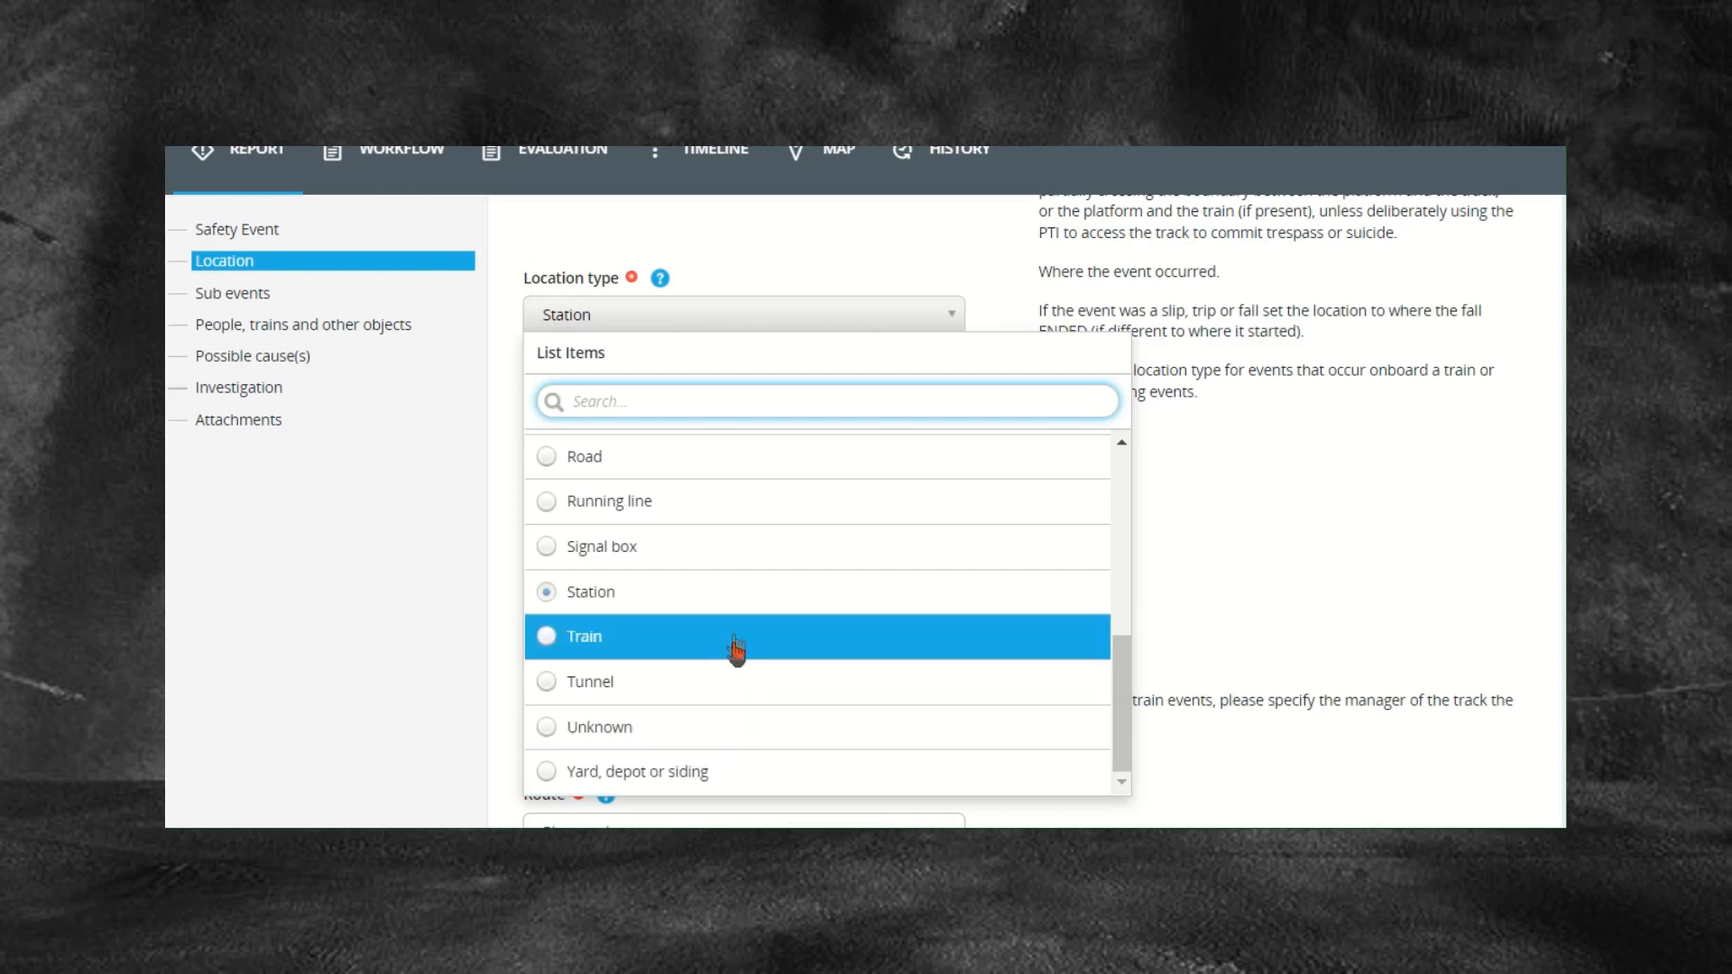
Step: Pick Level crossing as the location type, revealing the Level crossing field
scroll(735, 639, "up", 4)
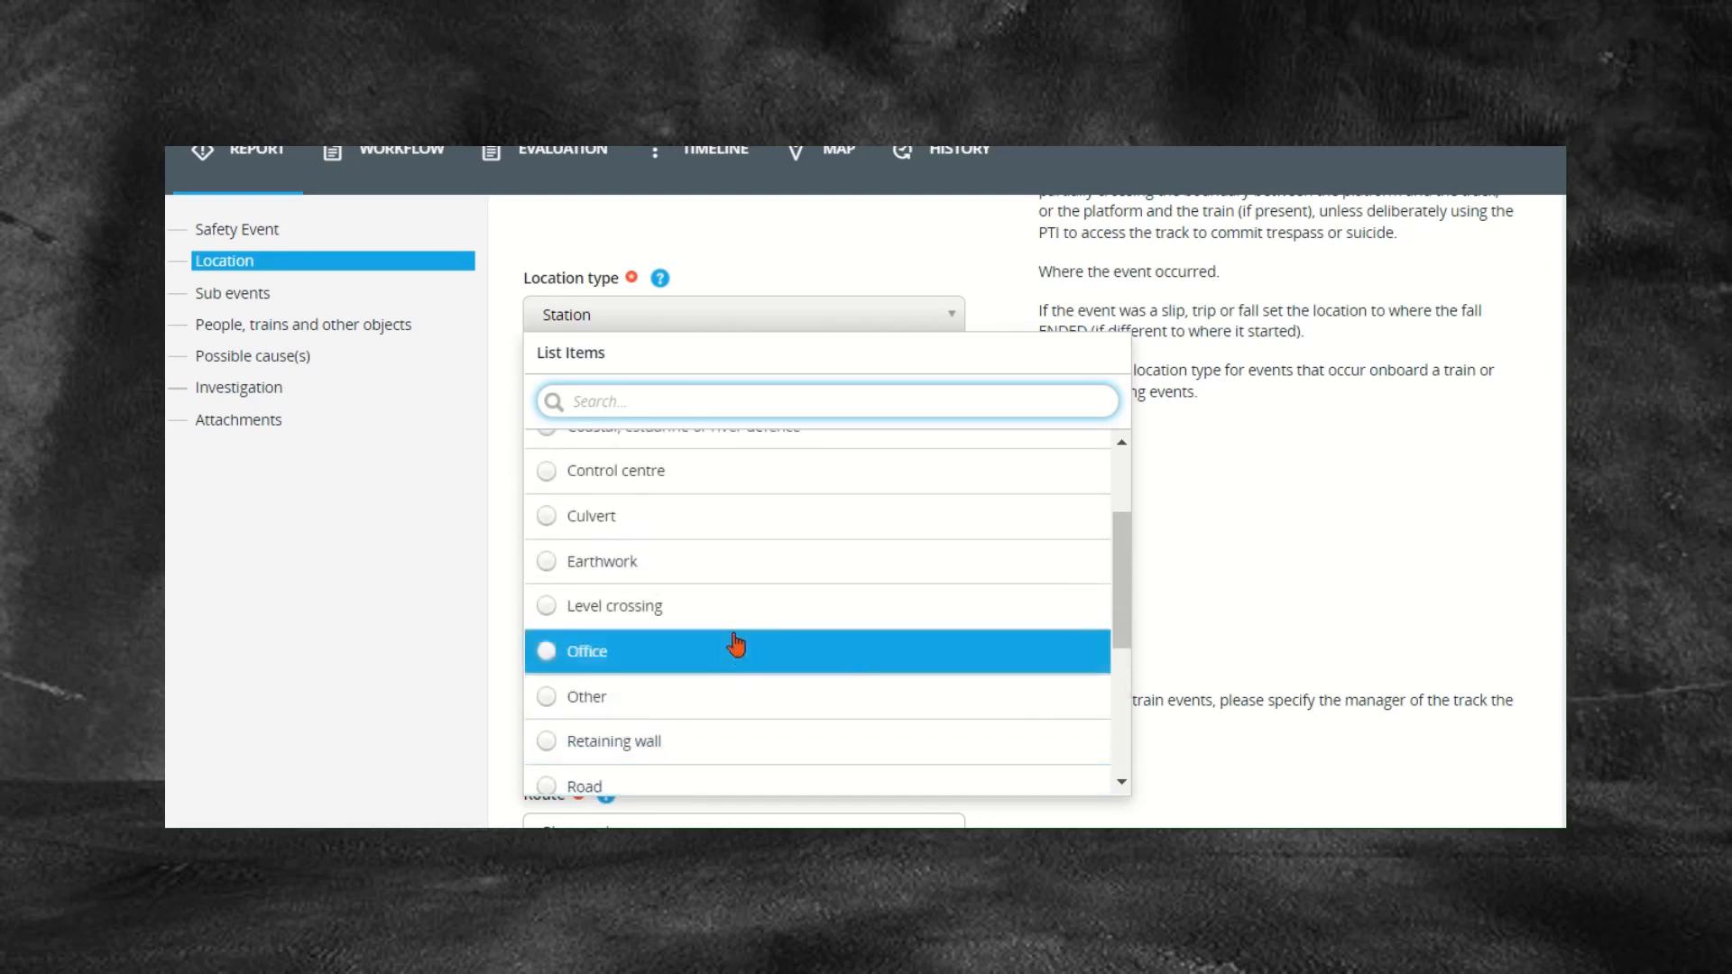
left_click(733, 626)
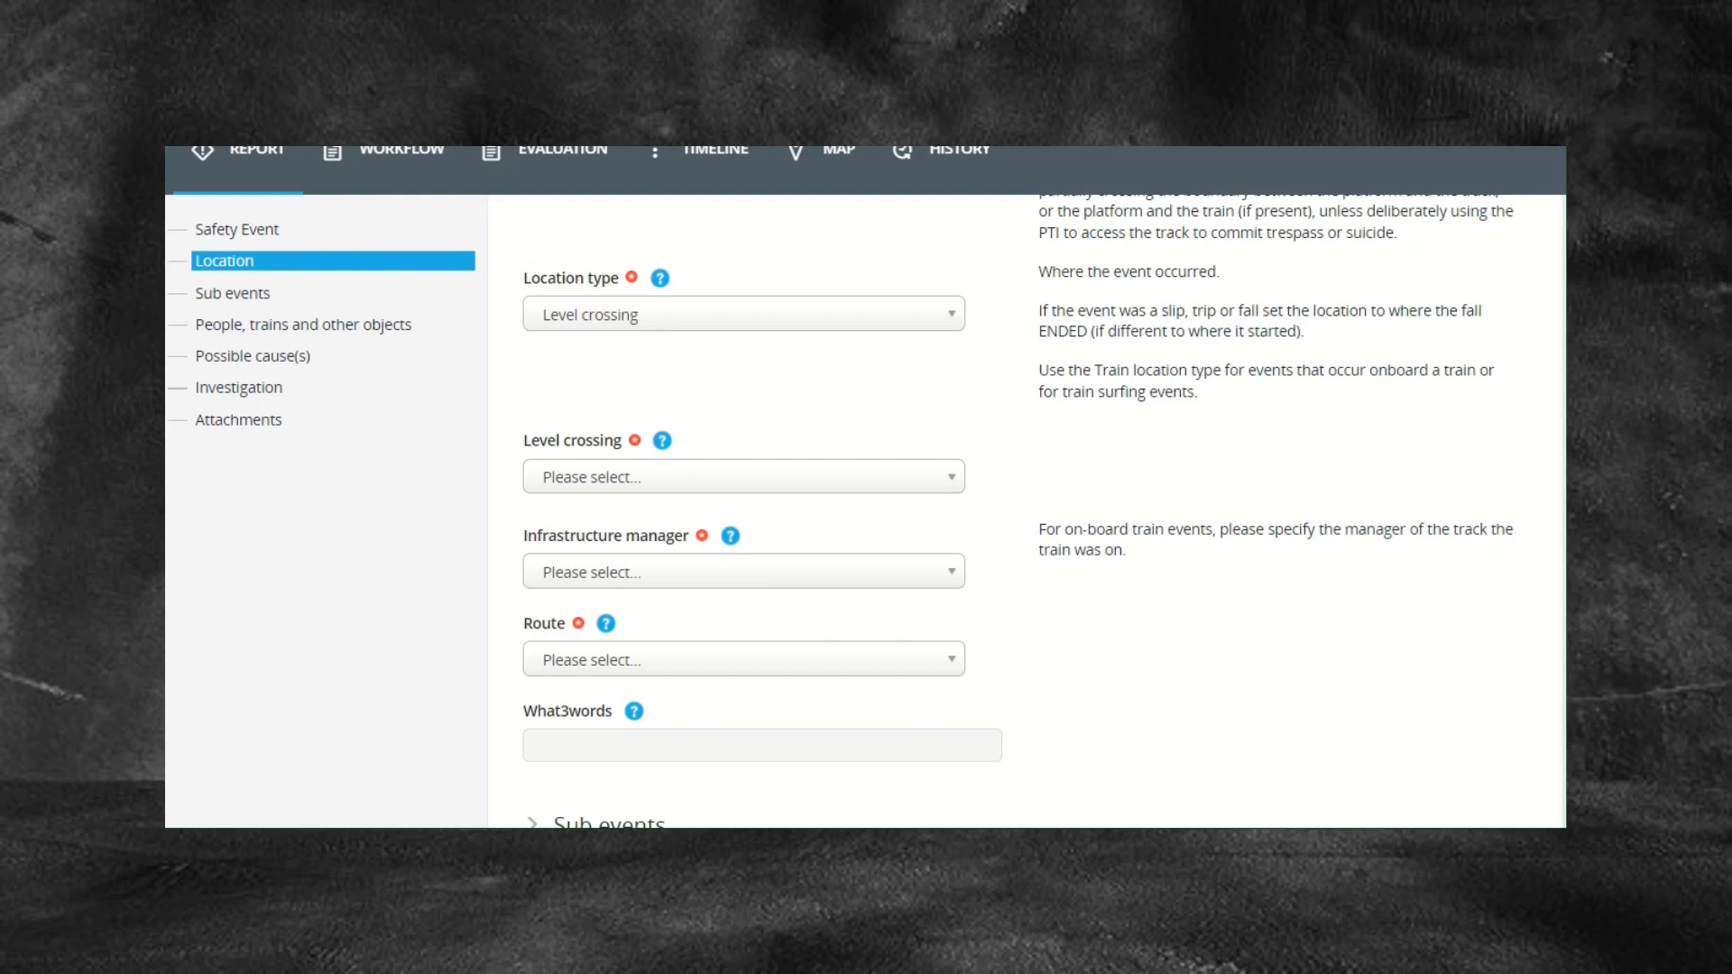
Step: Switch the location type to Bridge or viaduct
left_click(623, 316)
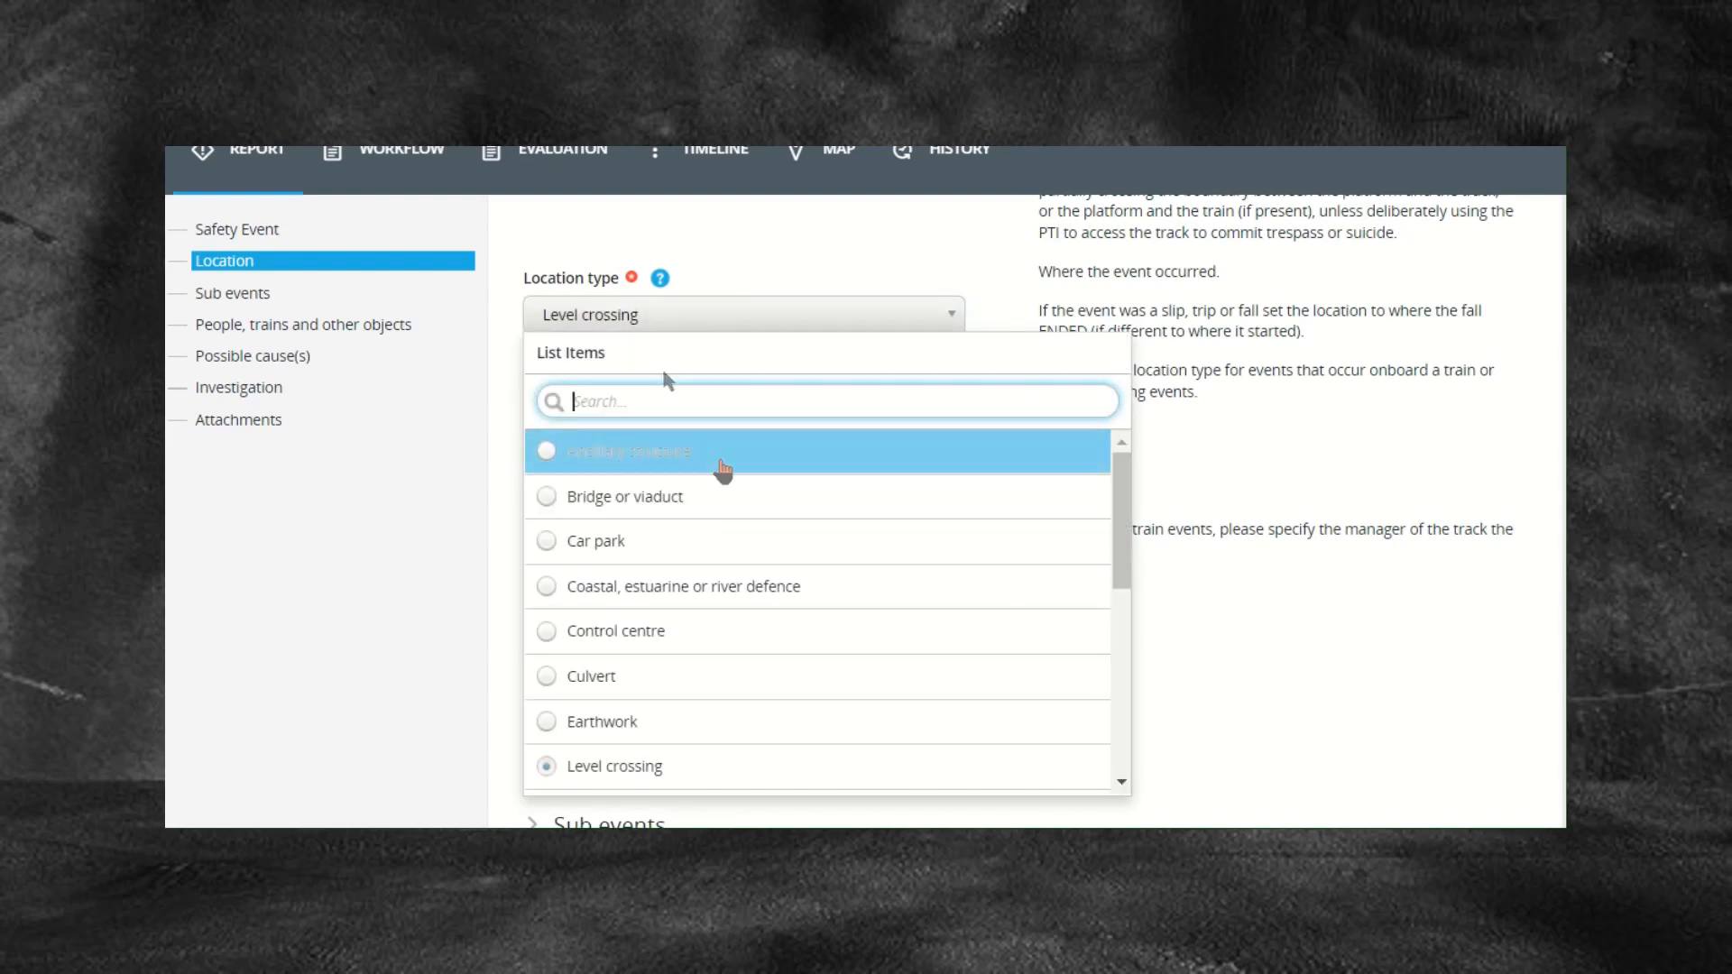
left_click(714, 498)
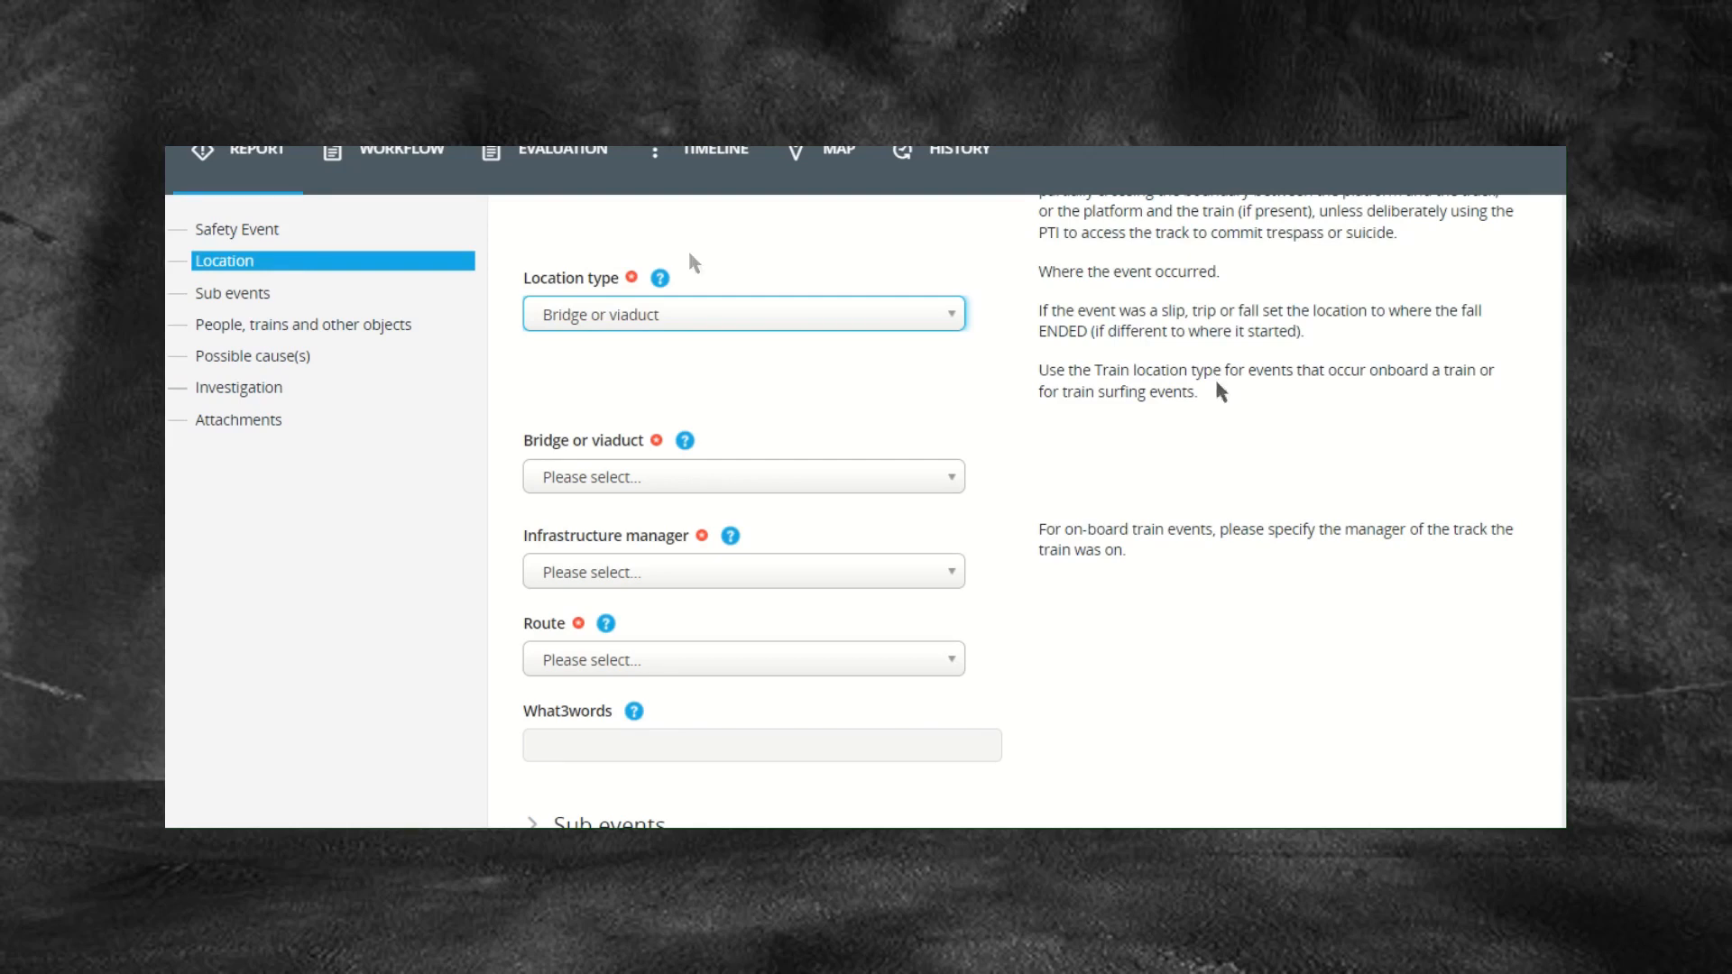
Step: Switch the location type back to Running line, bringing up the Access point question
left_click(709, 325)
scroll(747, 523, "down", 5)
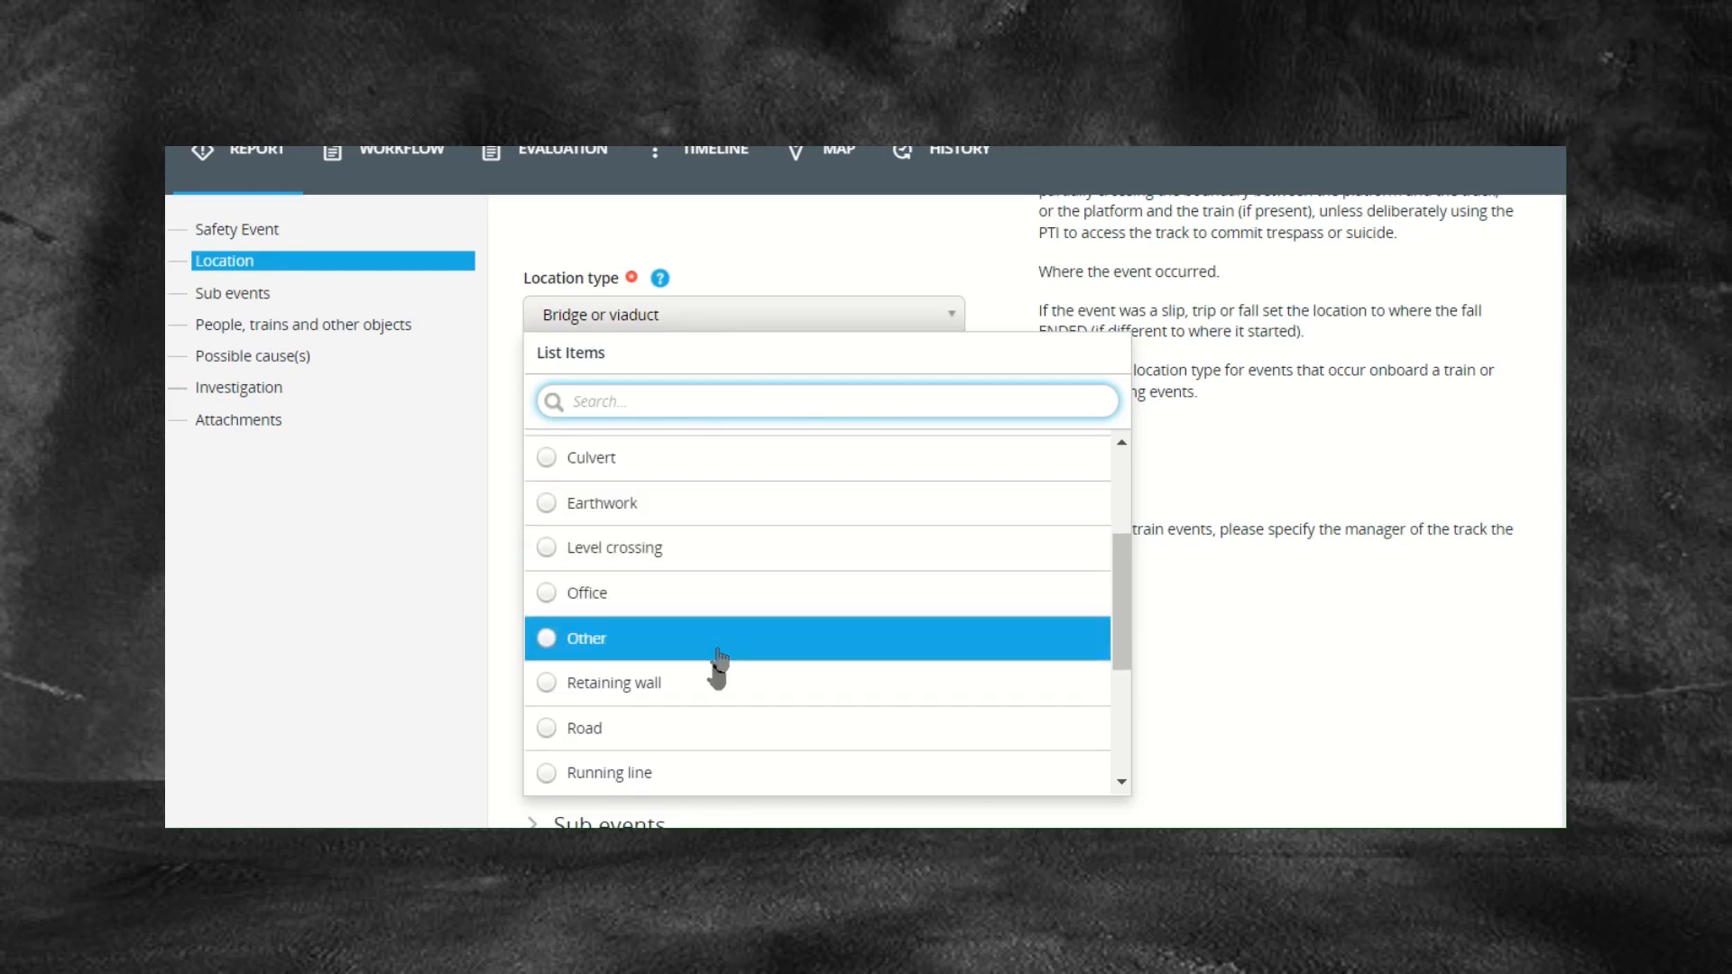
left_click(704, 728)
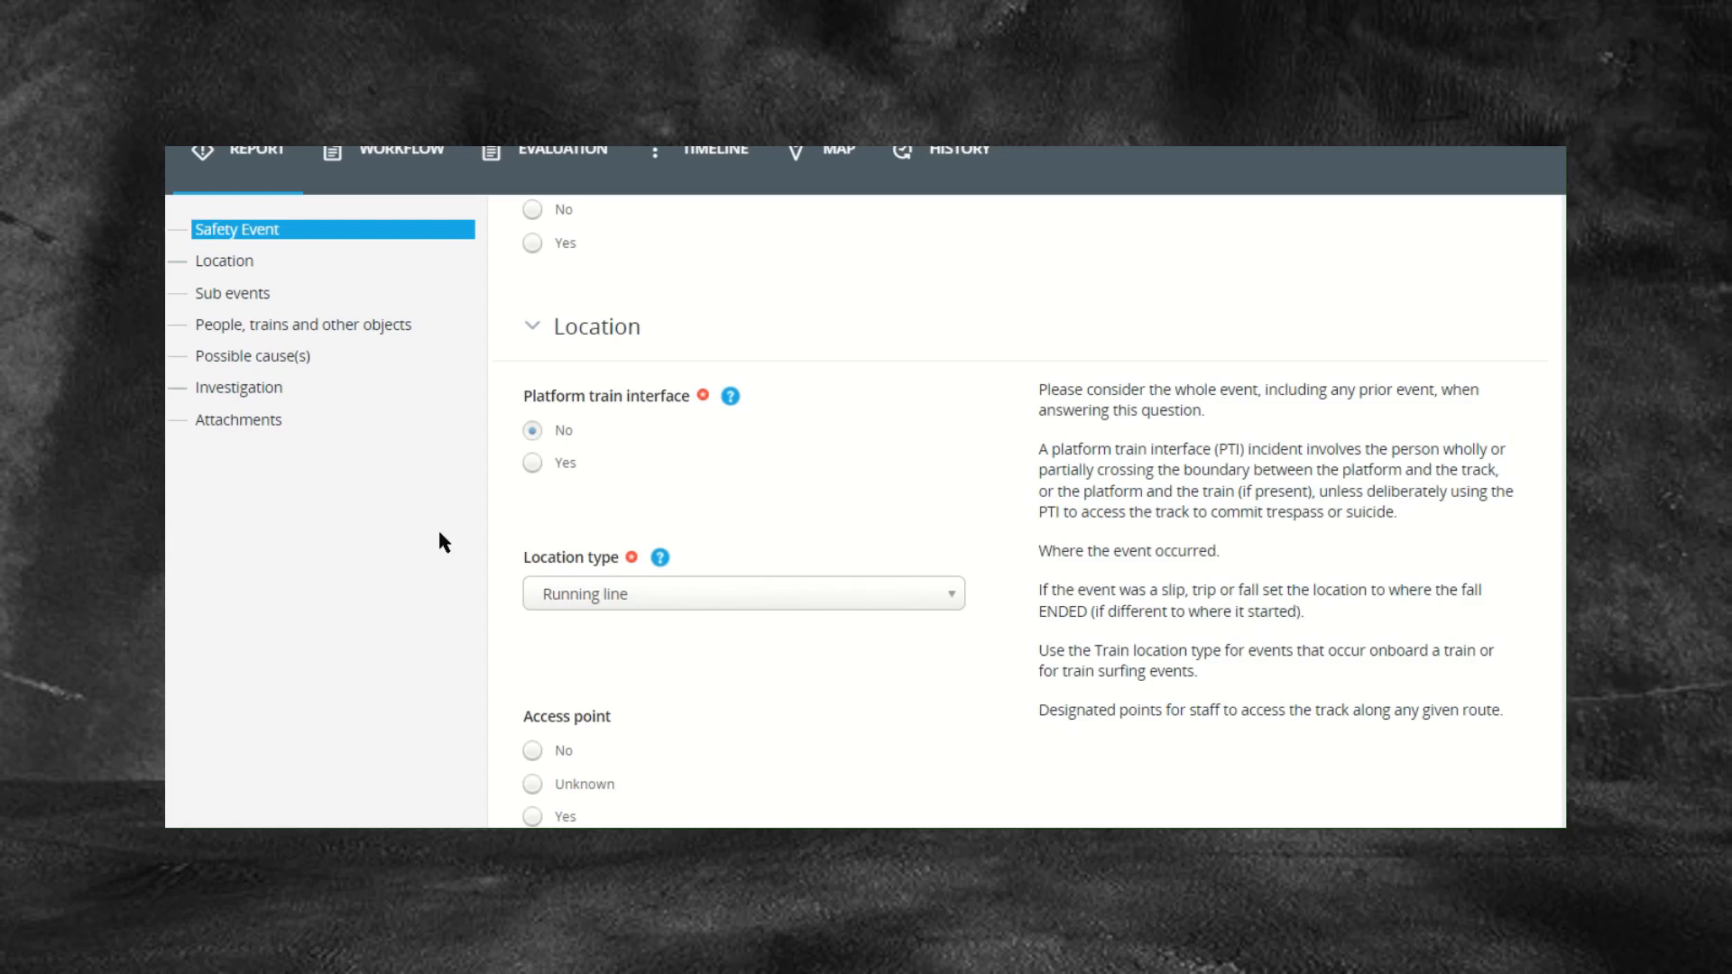
left_click(735, 606)
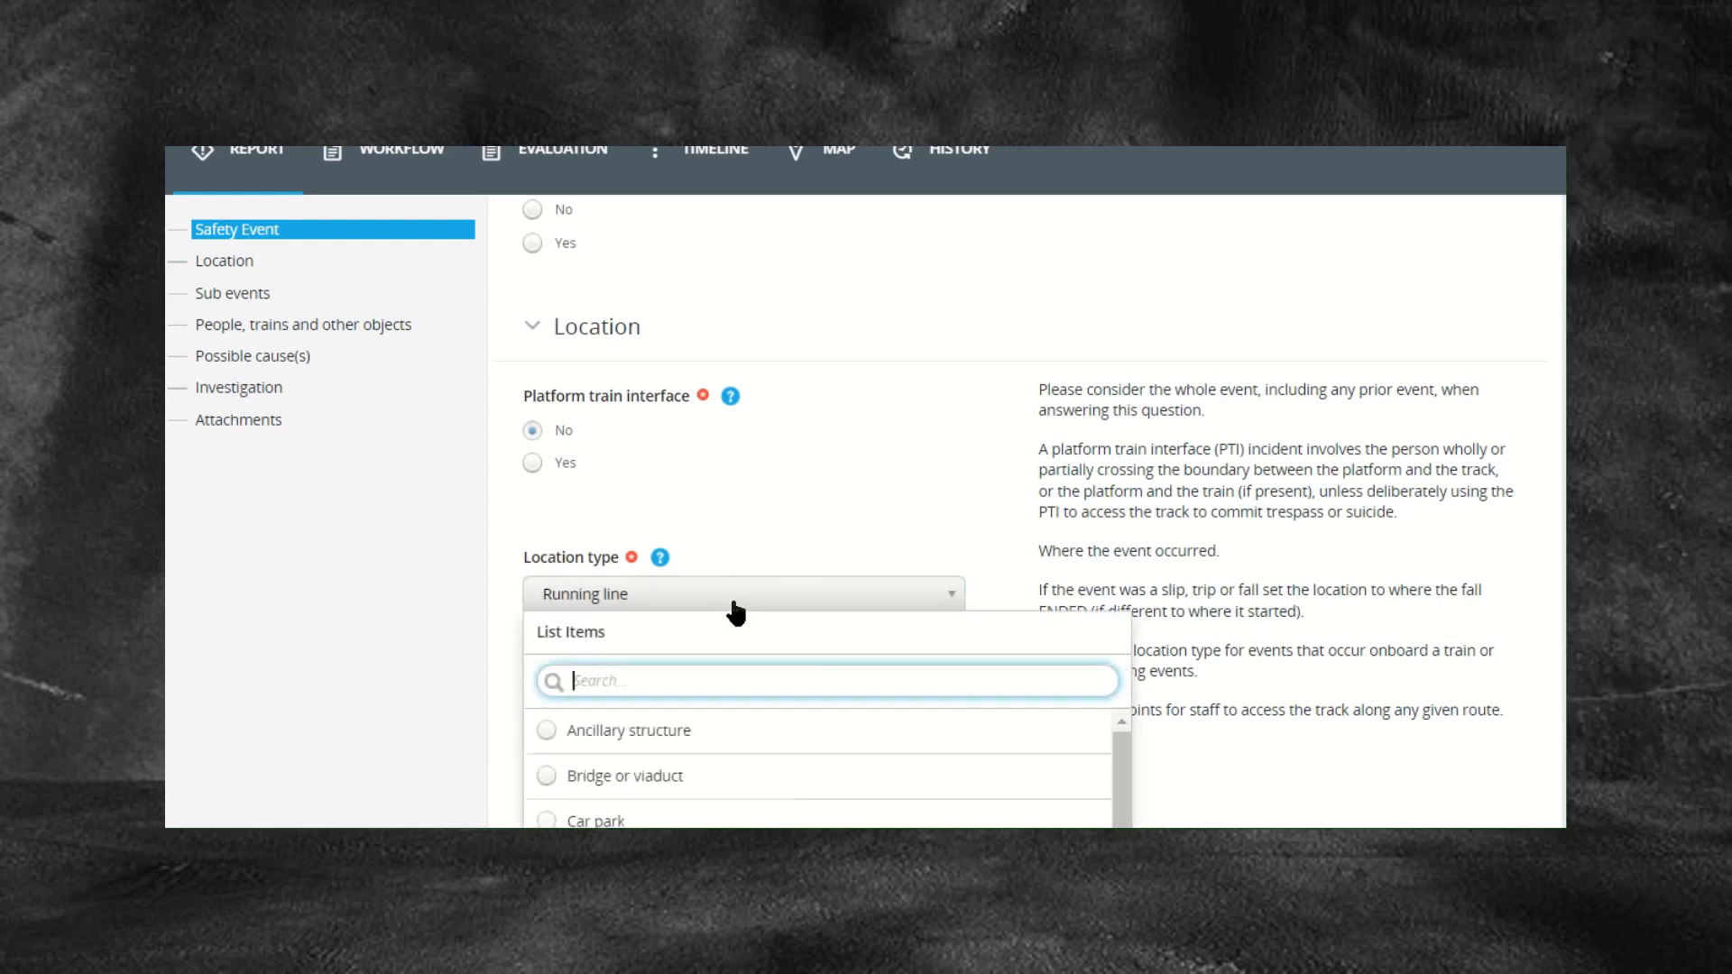
scroll(761, 785, "down", 5)
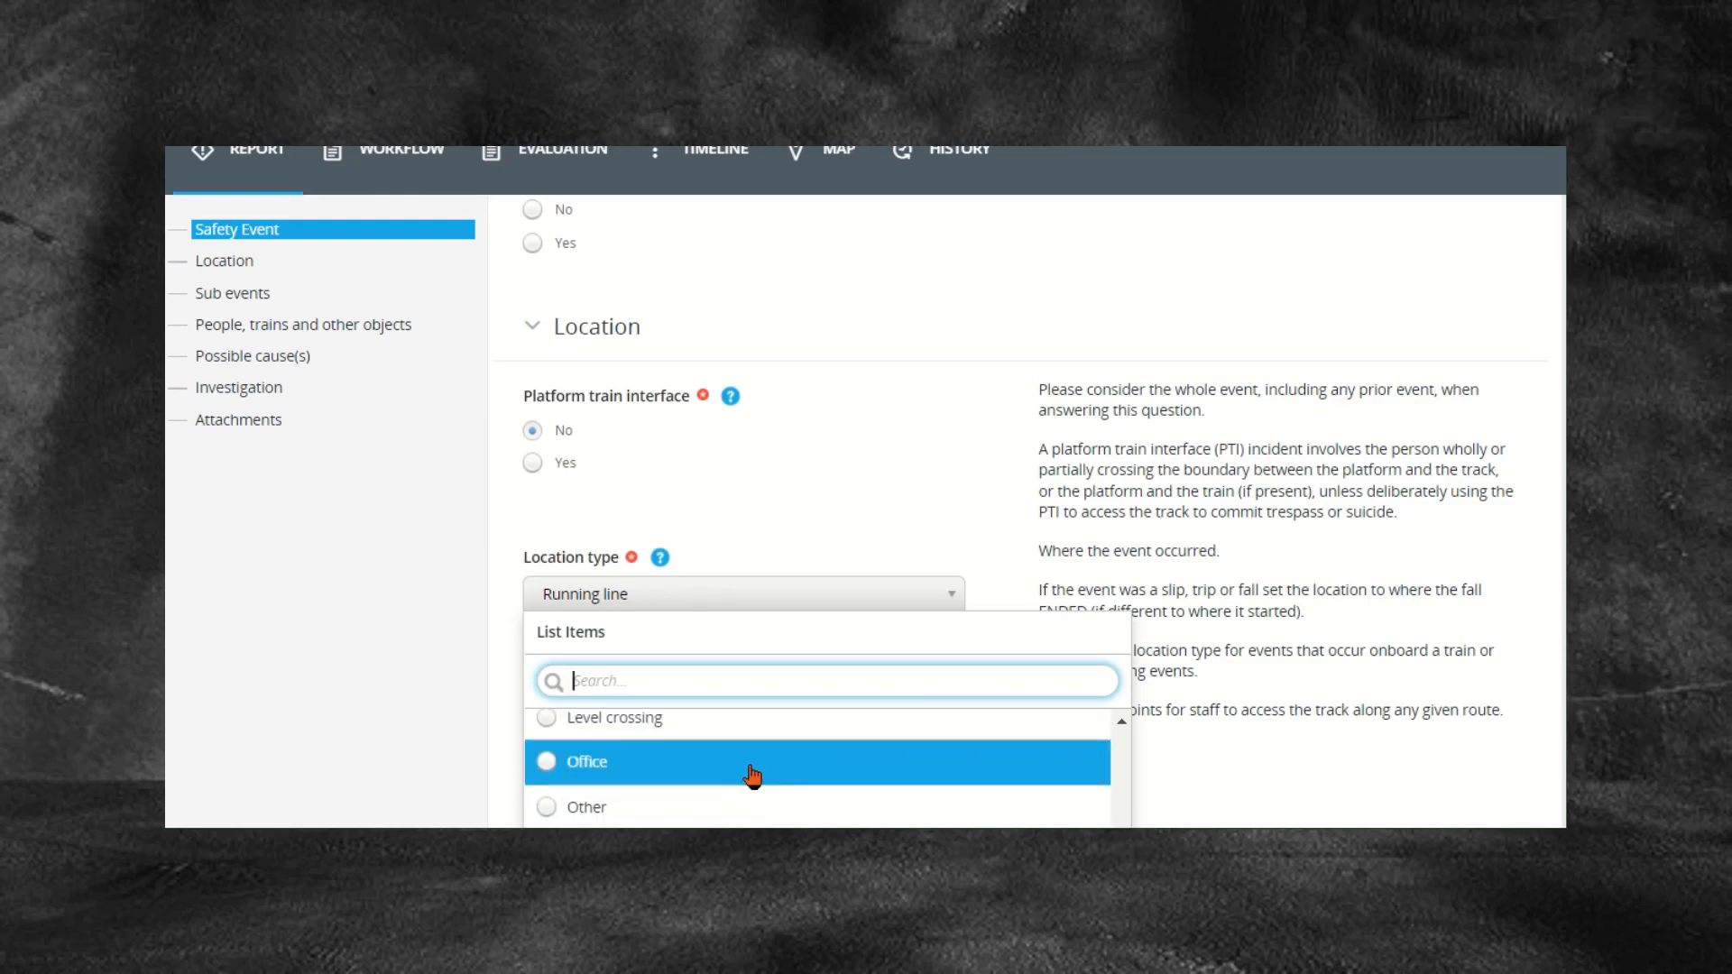
scroll(751, 774, "down", 6)
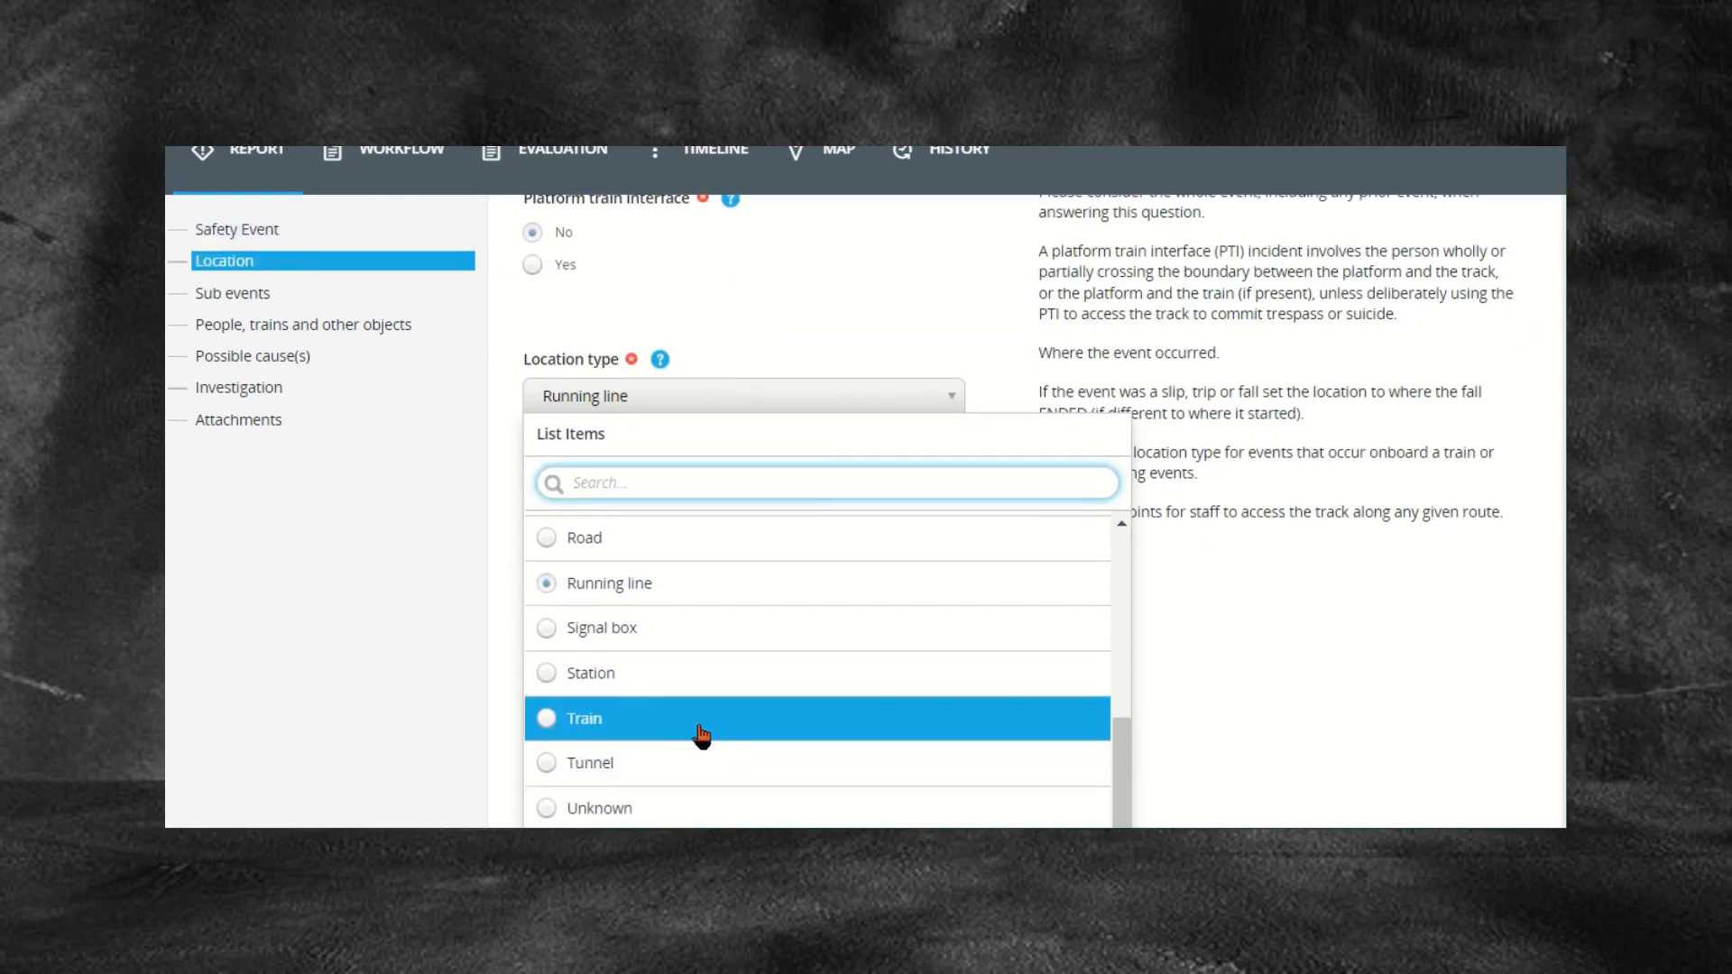
Step: Select Train in the Location type dropdown
left_click(701, 735)
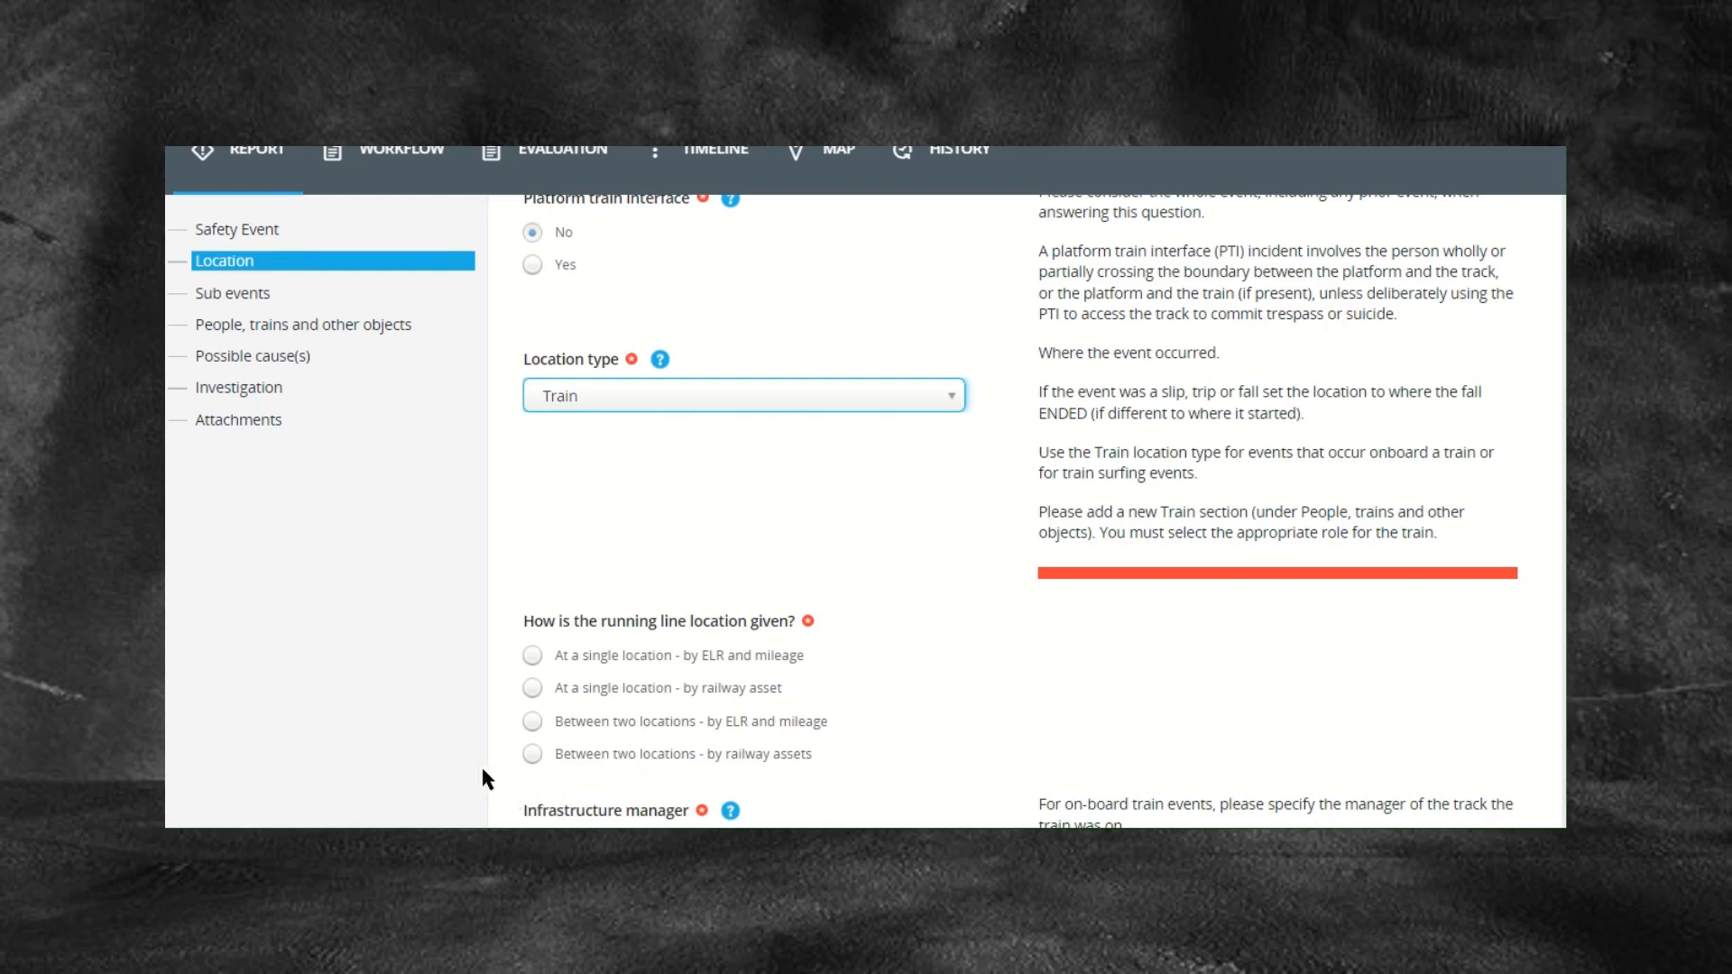
Step: Choose 'Between two locations - by railway assets' with Station as the primary asset type
left_click(532, 754)
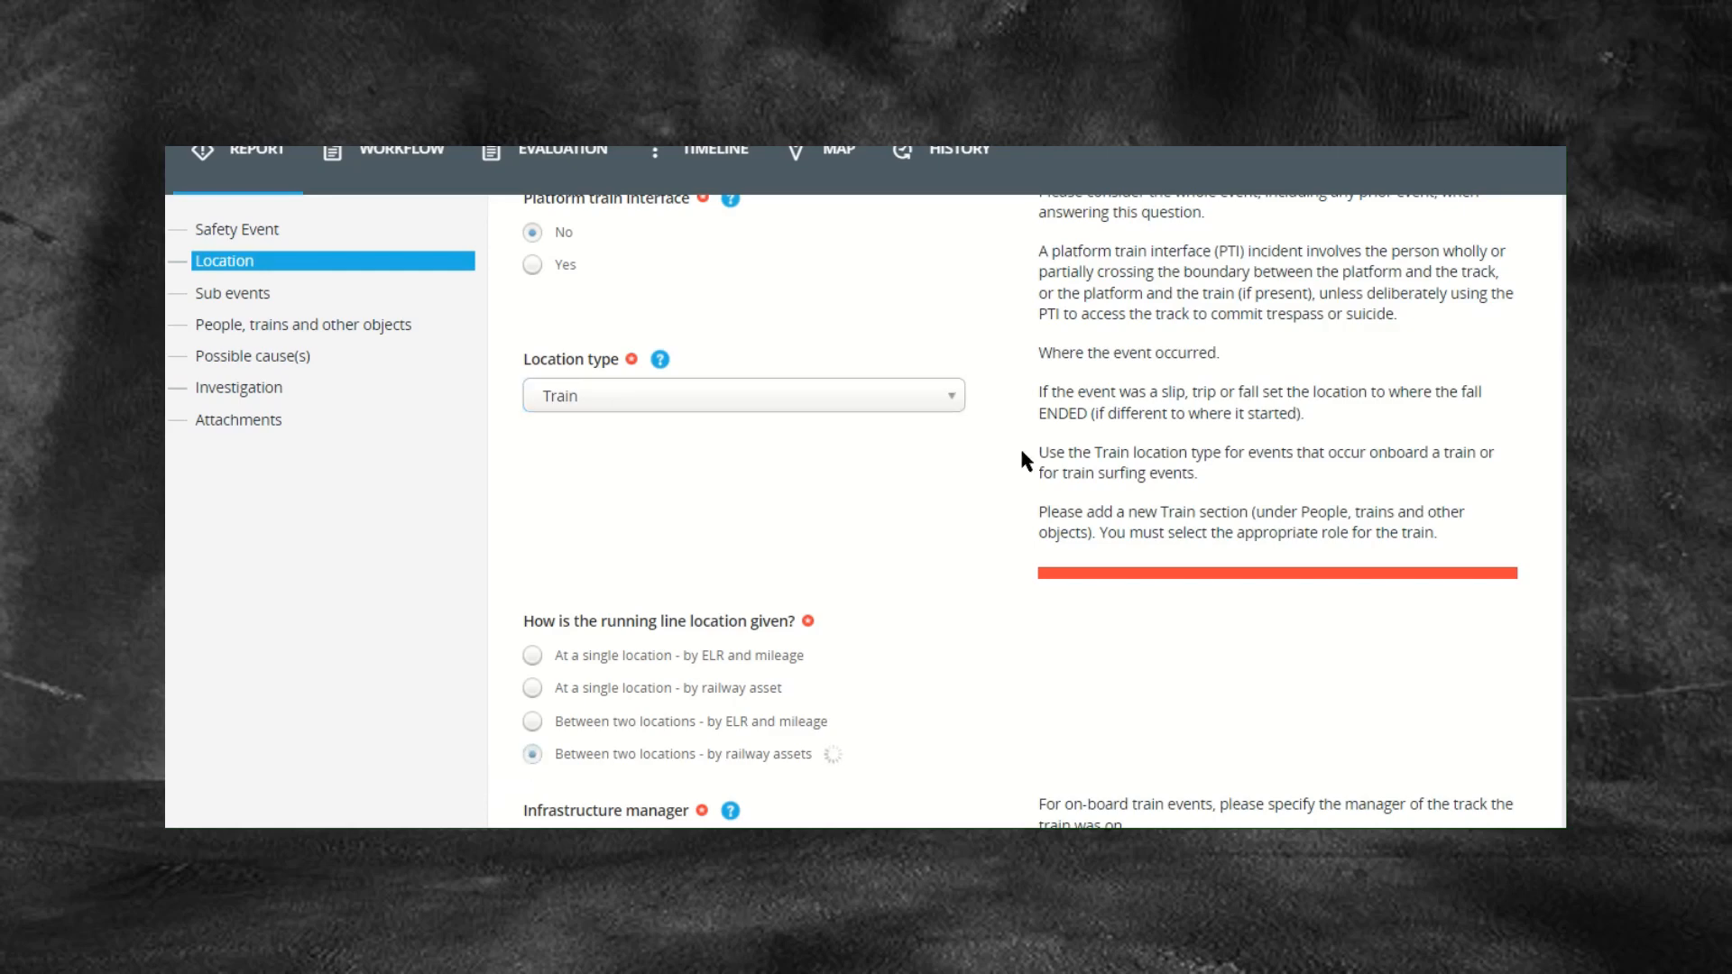
scroll(1046, 534, "down", 3)
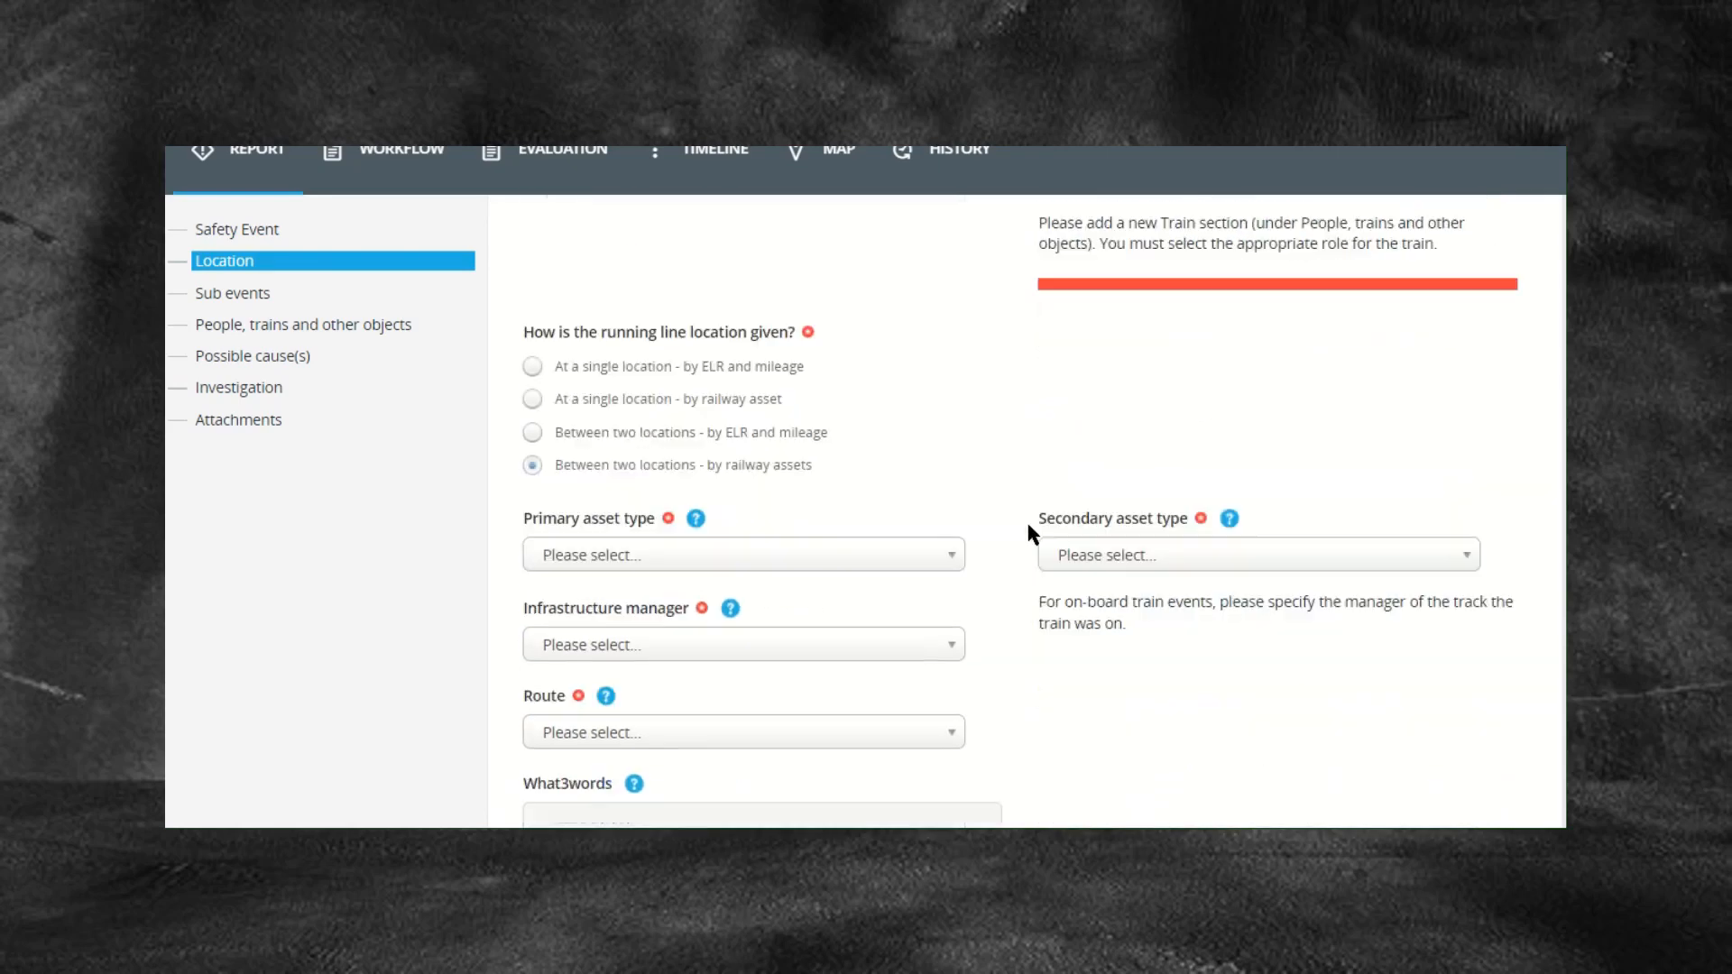
left_click(752, 546)
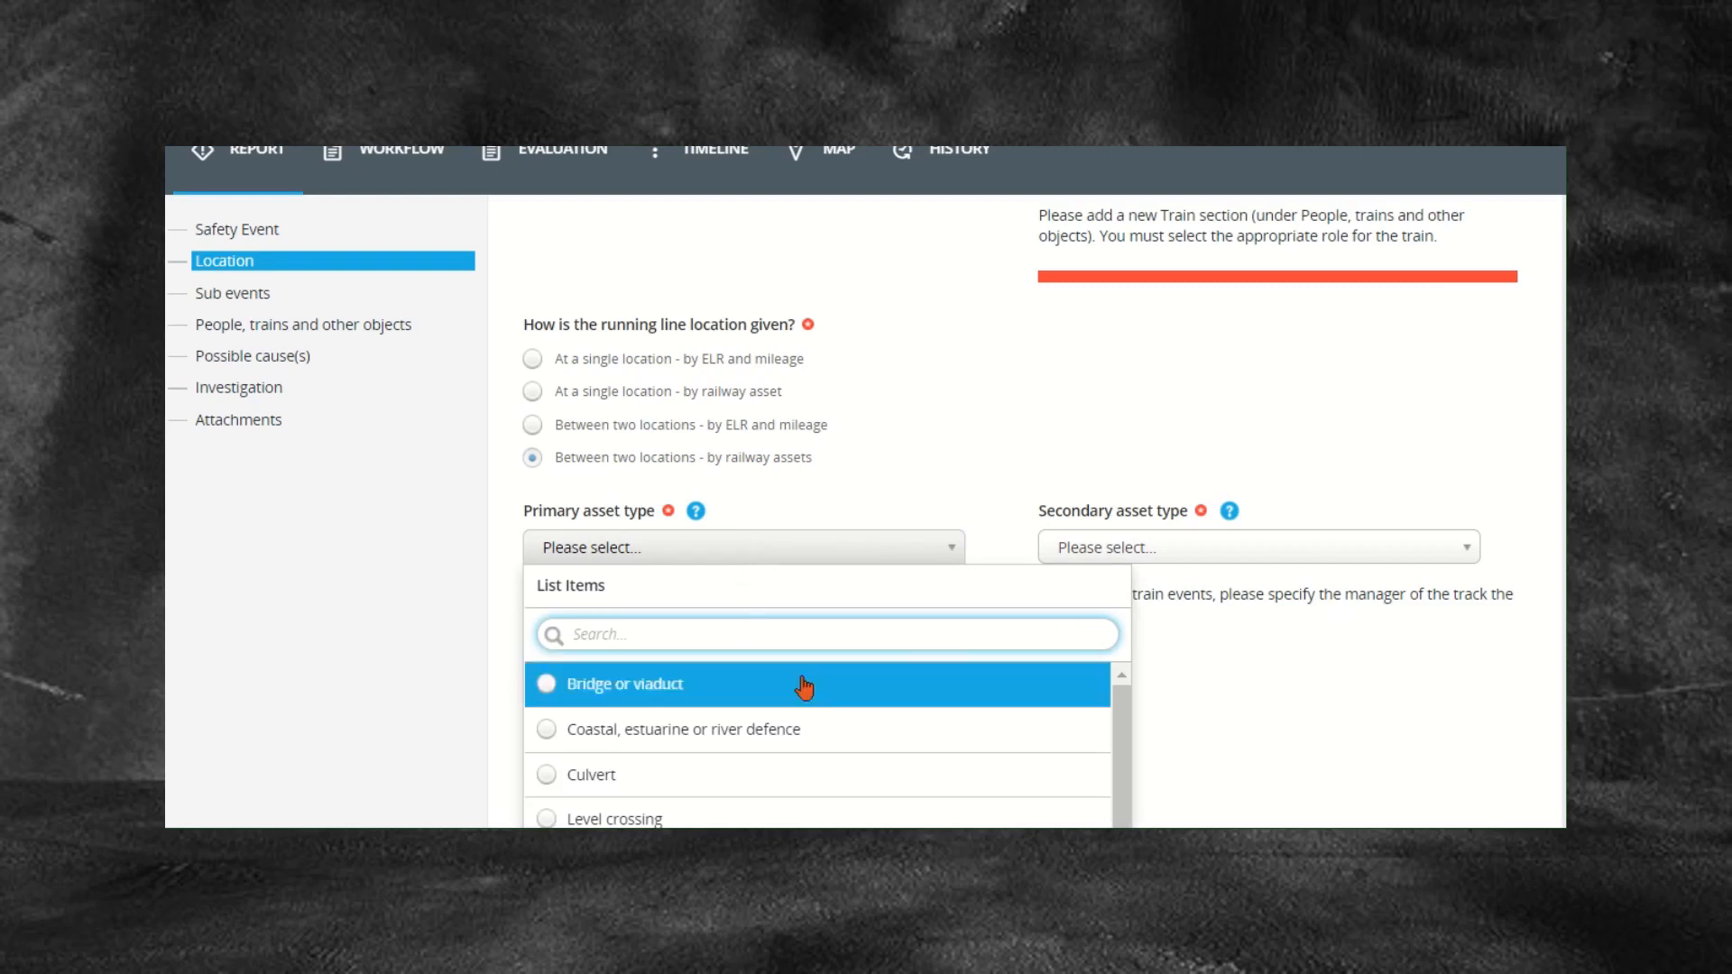
scroll(803, 695, "down", 1)
scroll(798, 702, "down", 2)
left_click(773, 712)
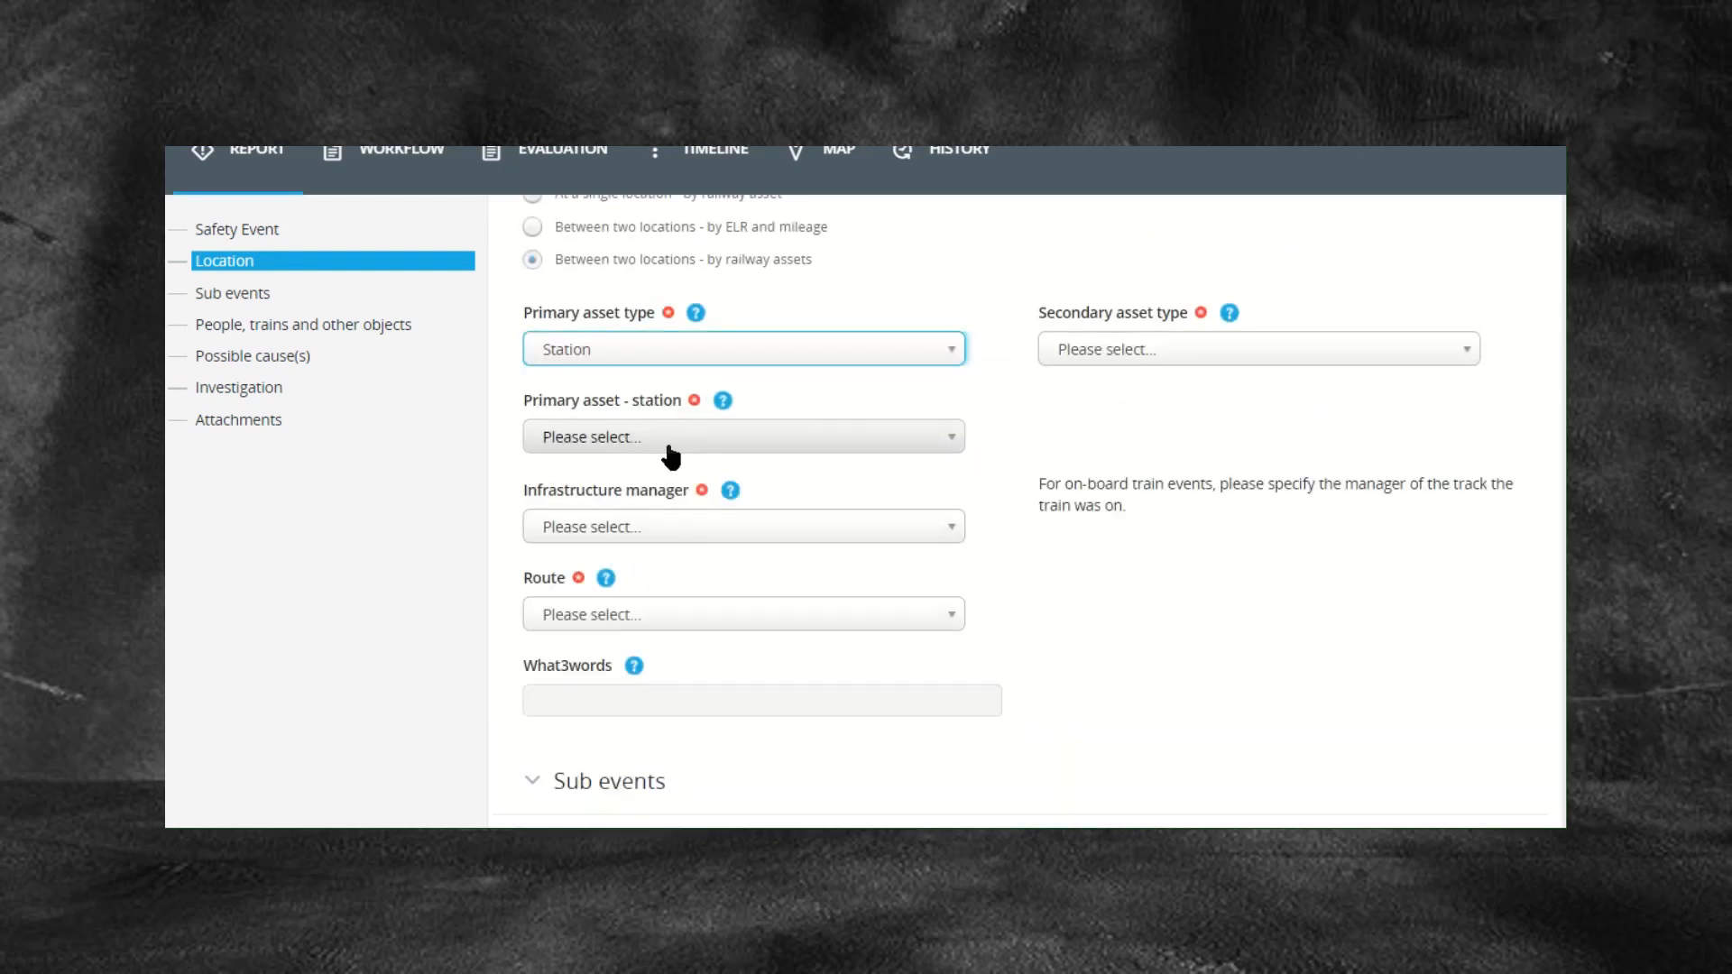
Step: Search 'Milton key' and select MKC: Milton Keynes Central Stn as the primary station
left_click(668, 446)
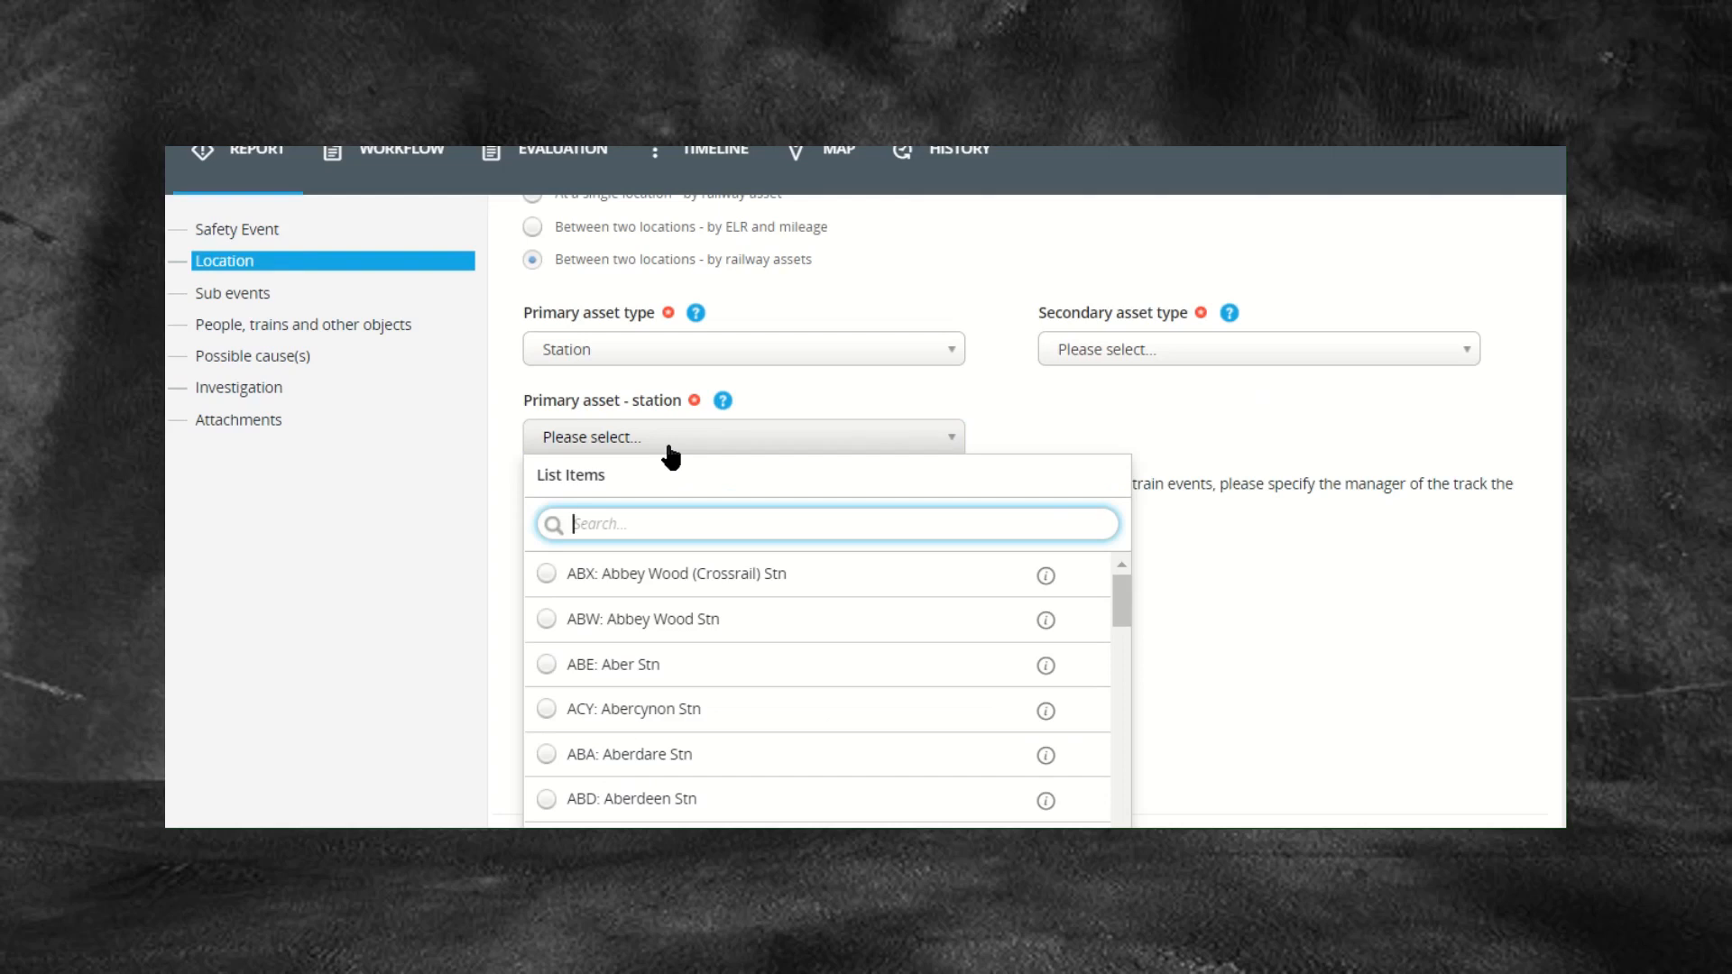
type("Milton key")
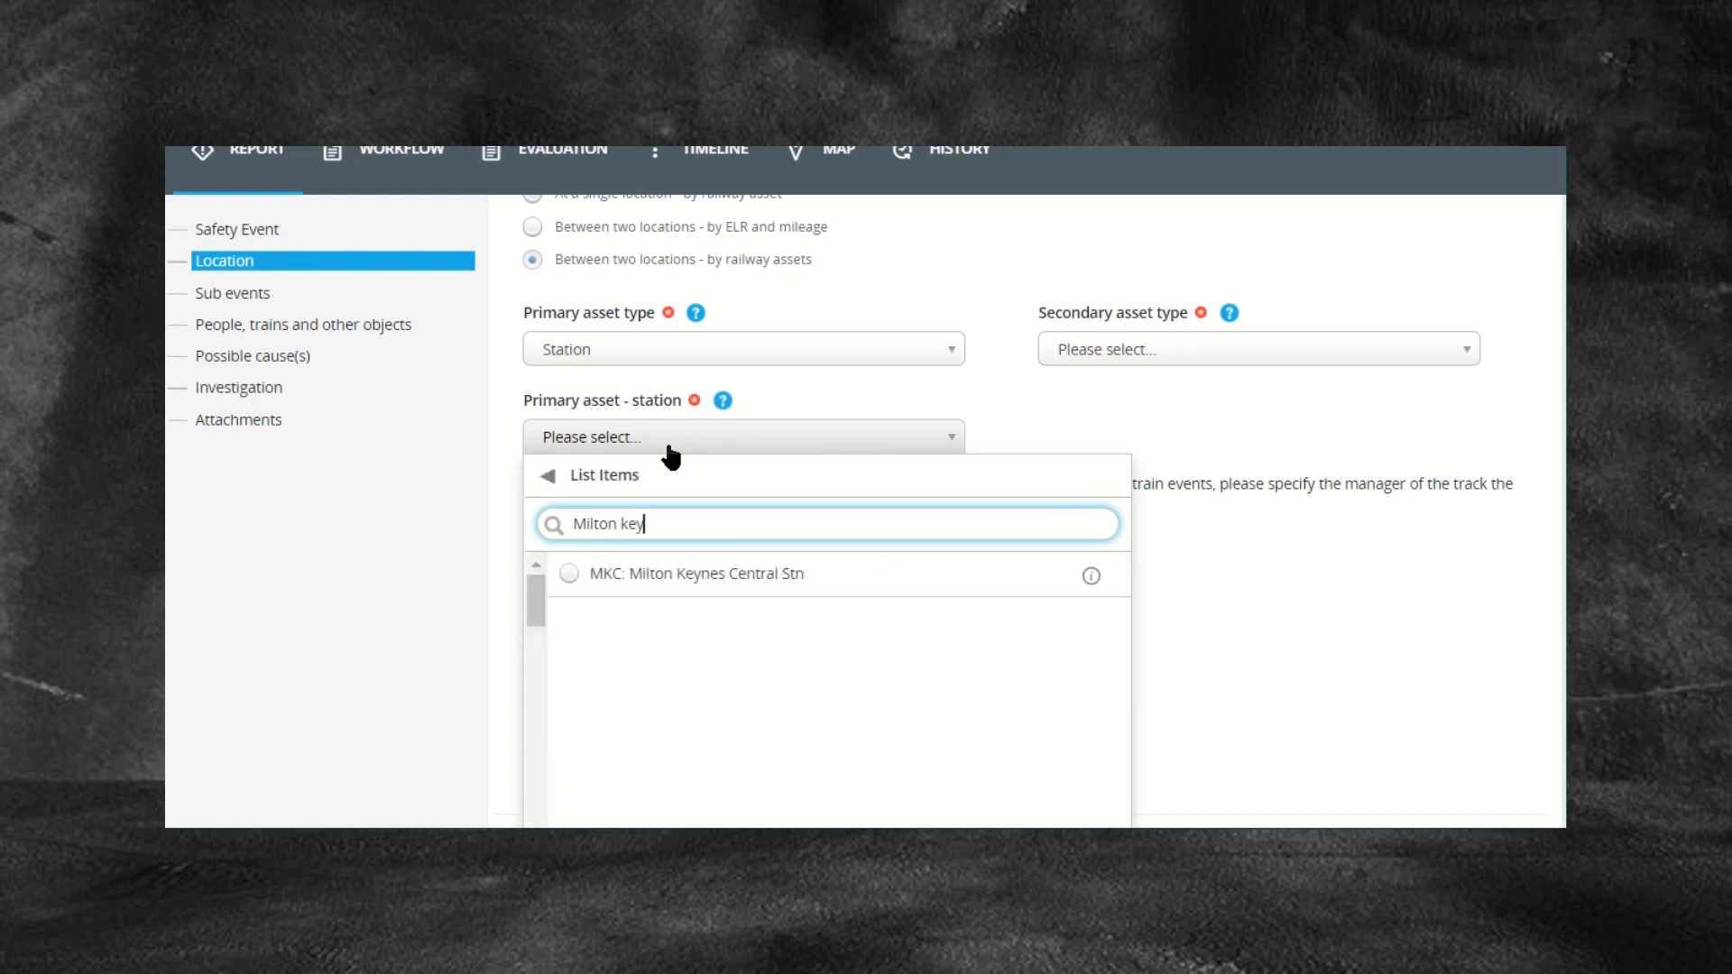
left_click(745, 572)
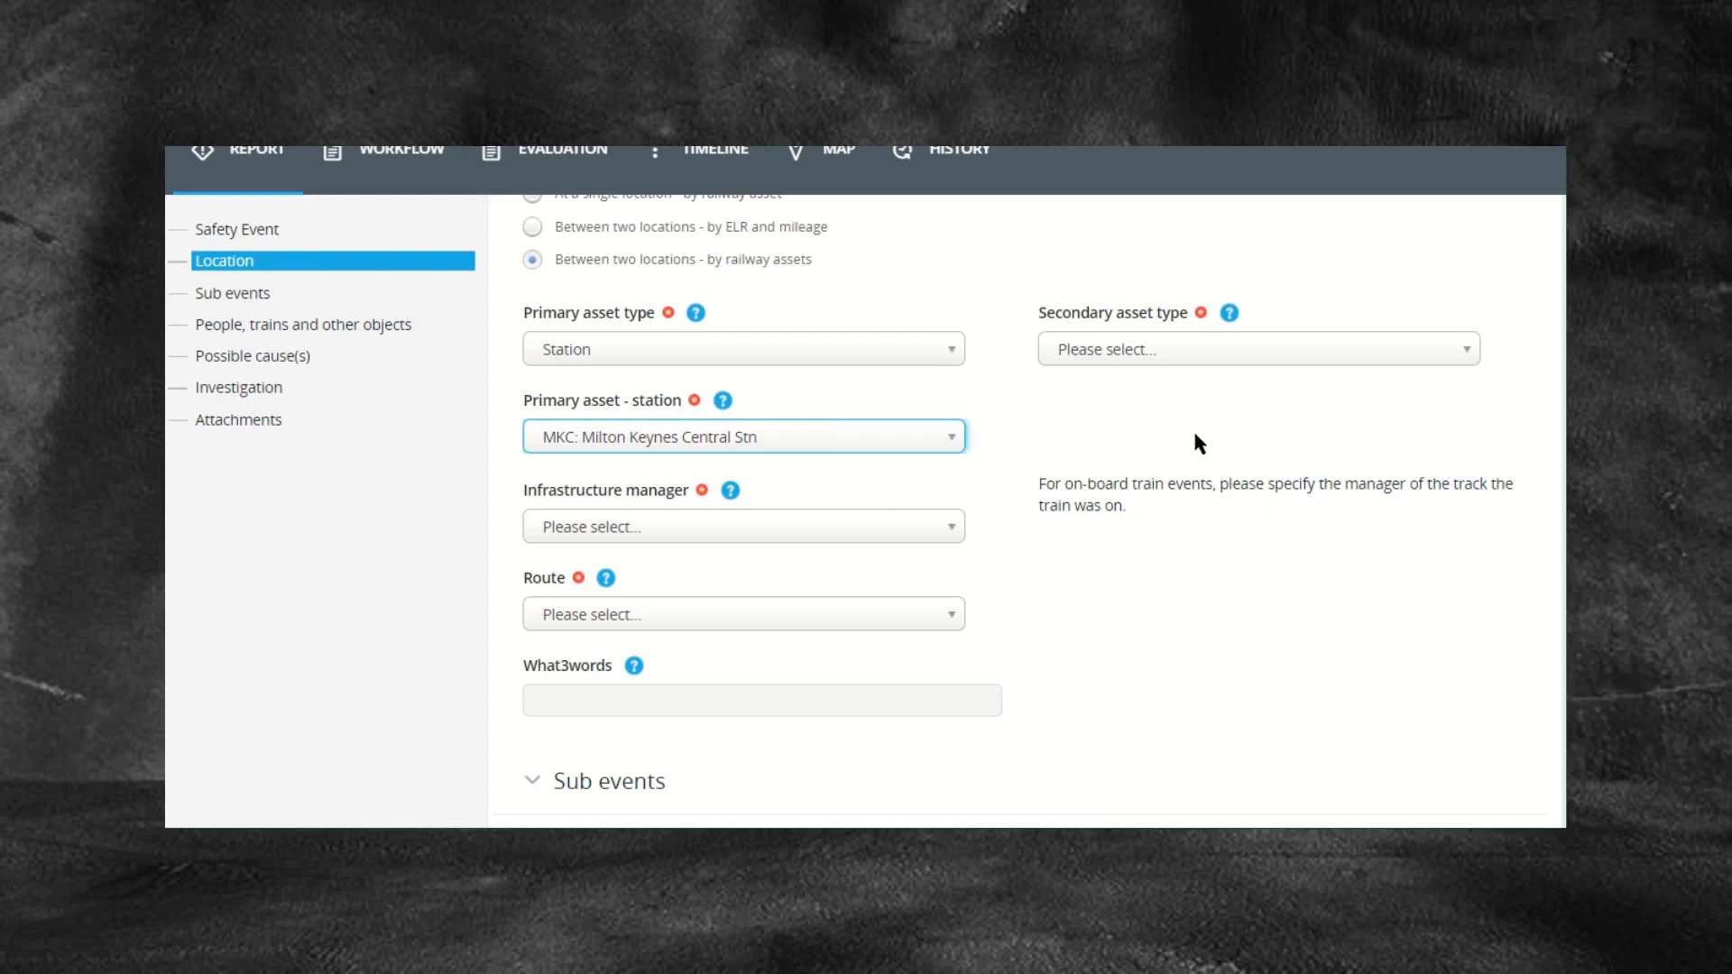
Step: Set the secondary asset type to Station and select WOL: Wolverton Stn by searching 'wolverton'
left_click(1204, 352)
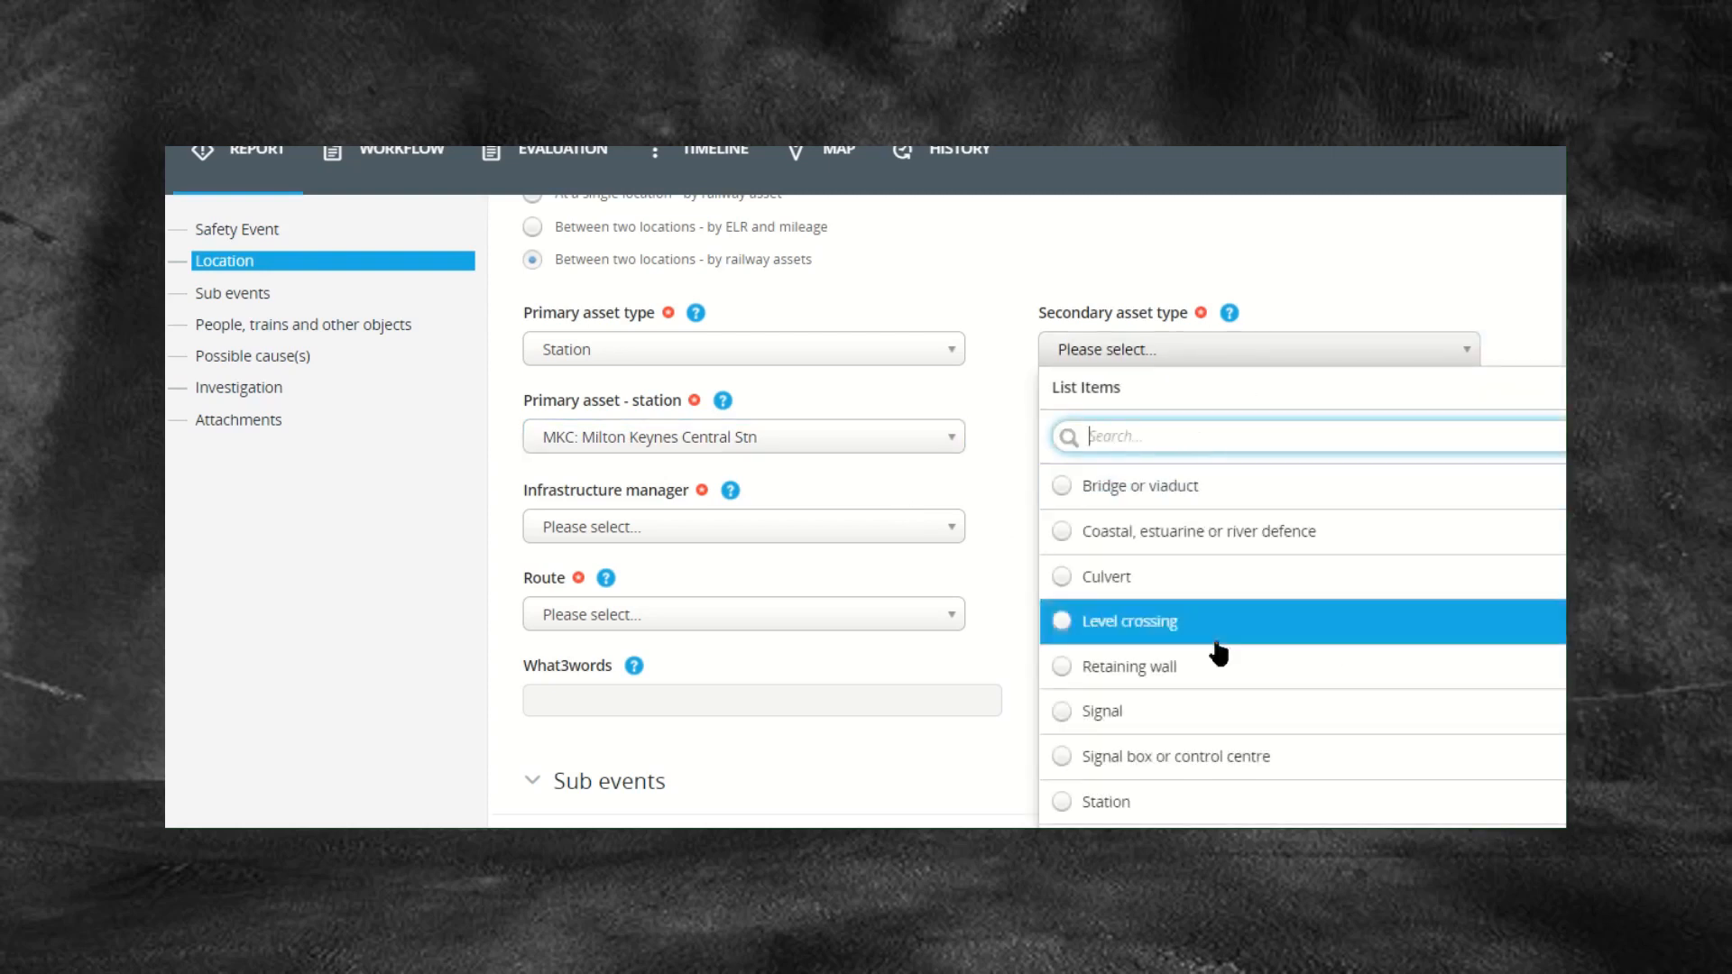
left_click(1222, 801)
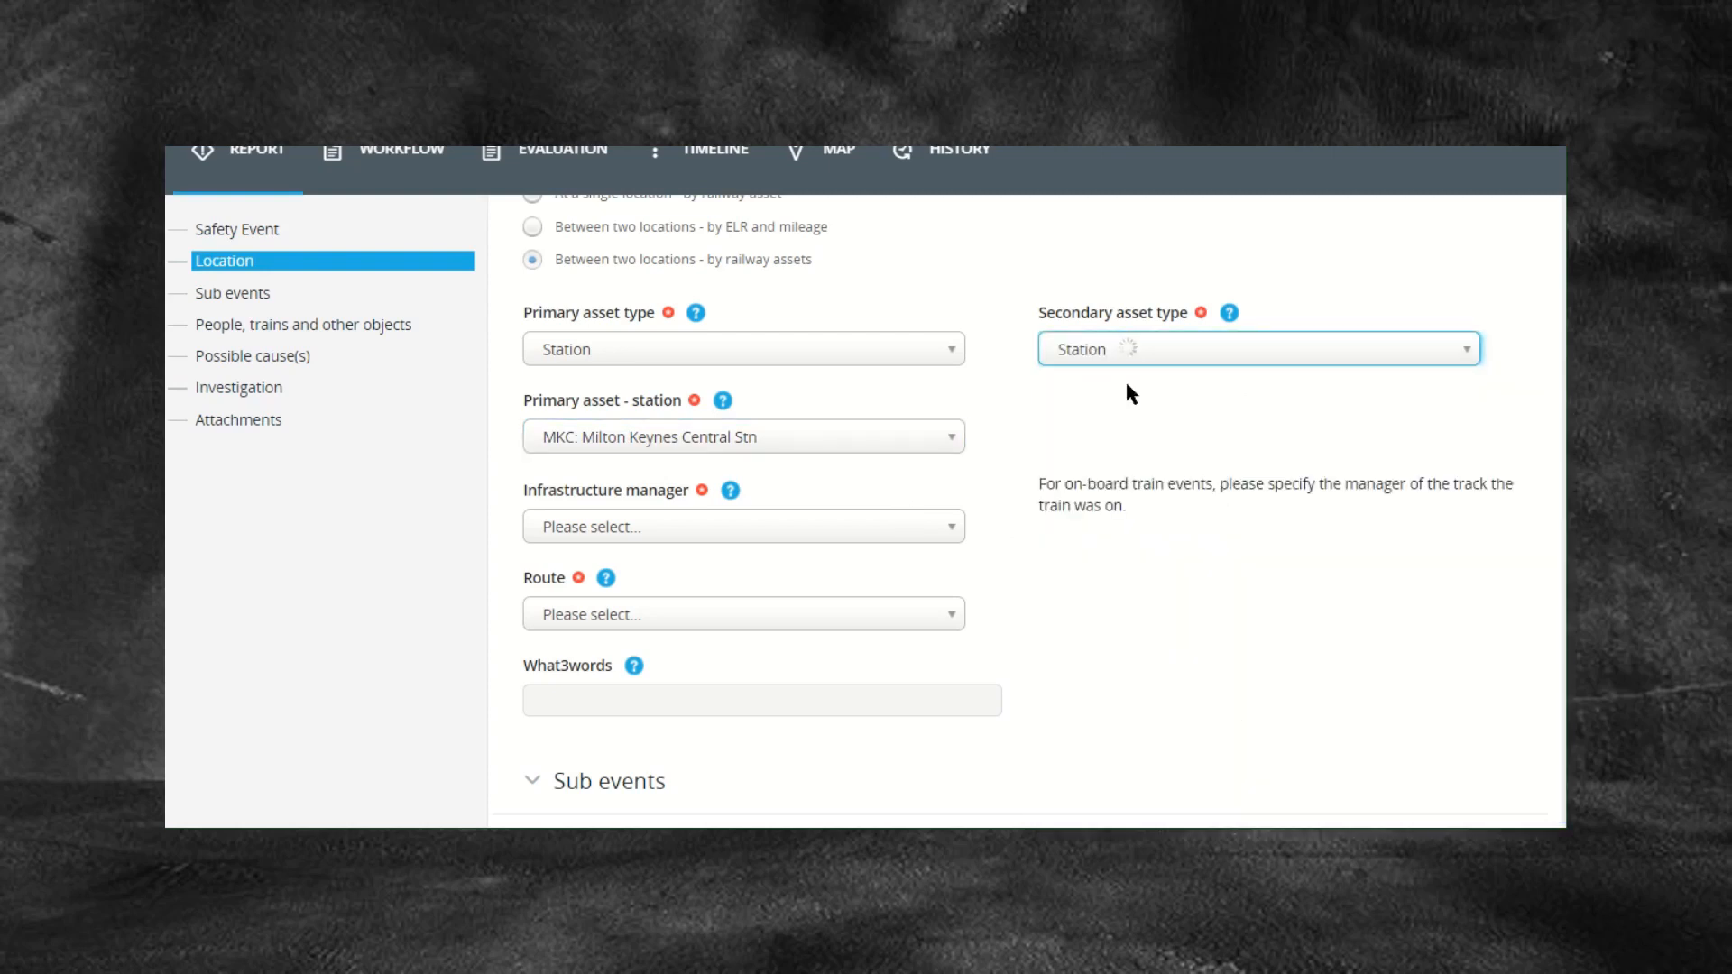
left_click(1107, 447)
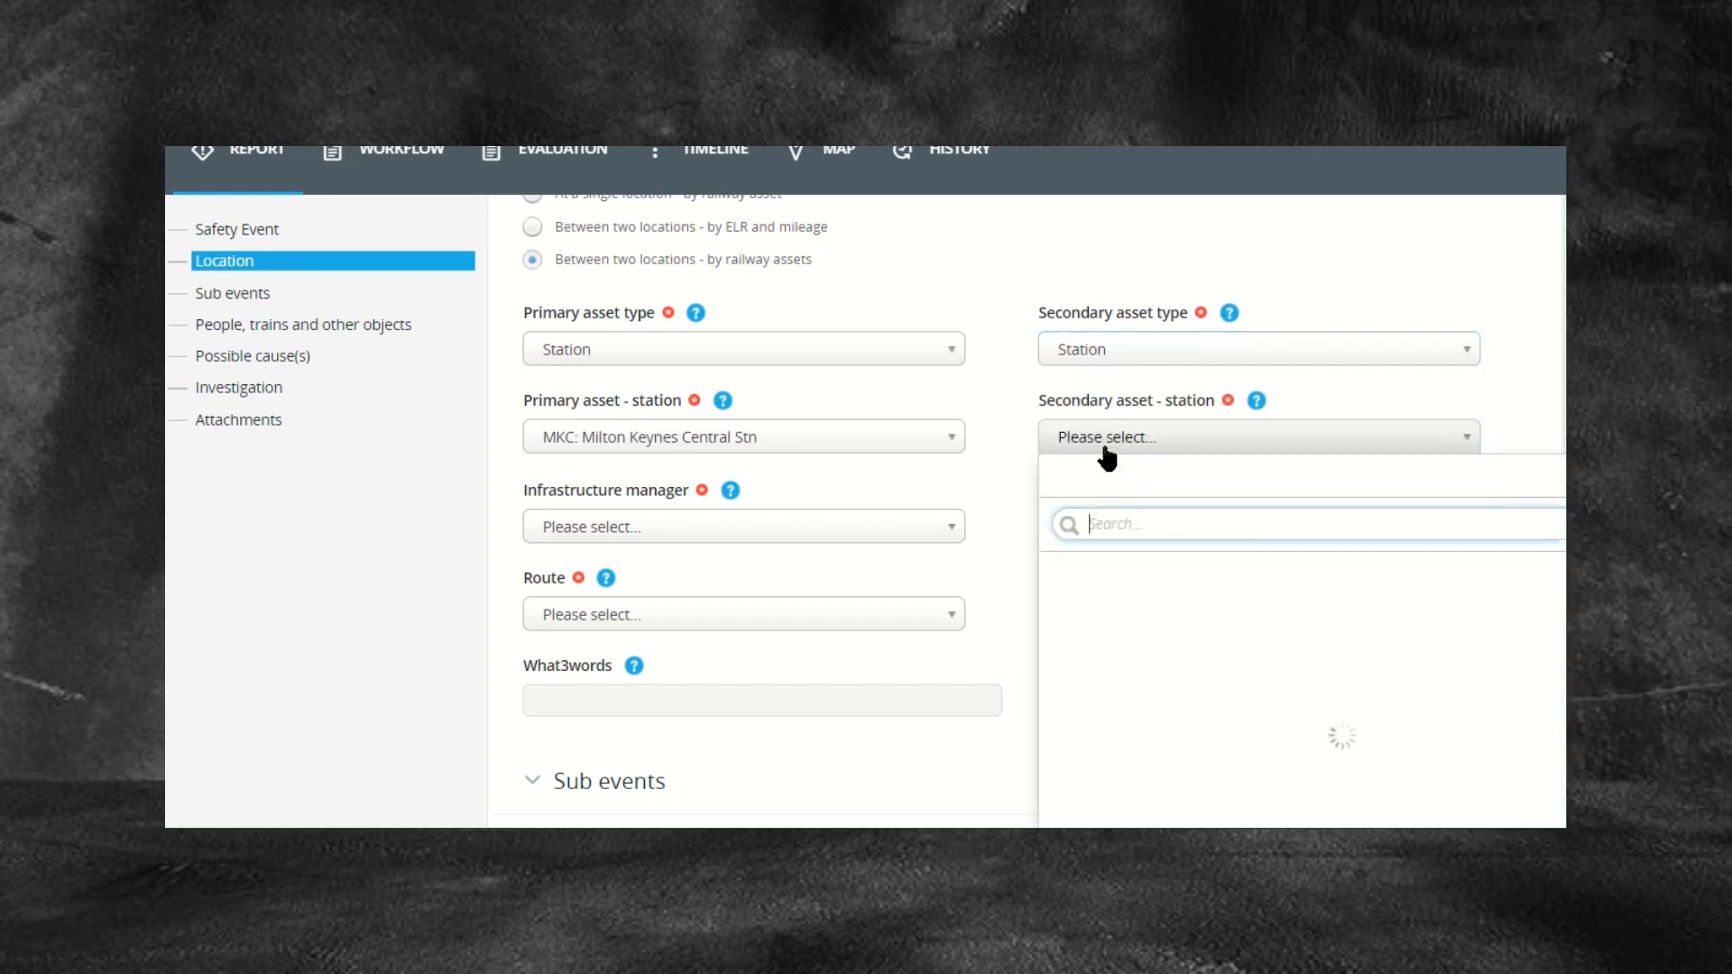
type("wol")
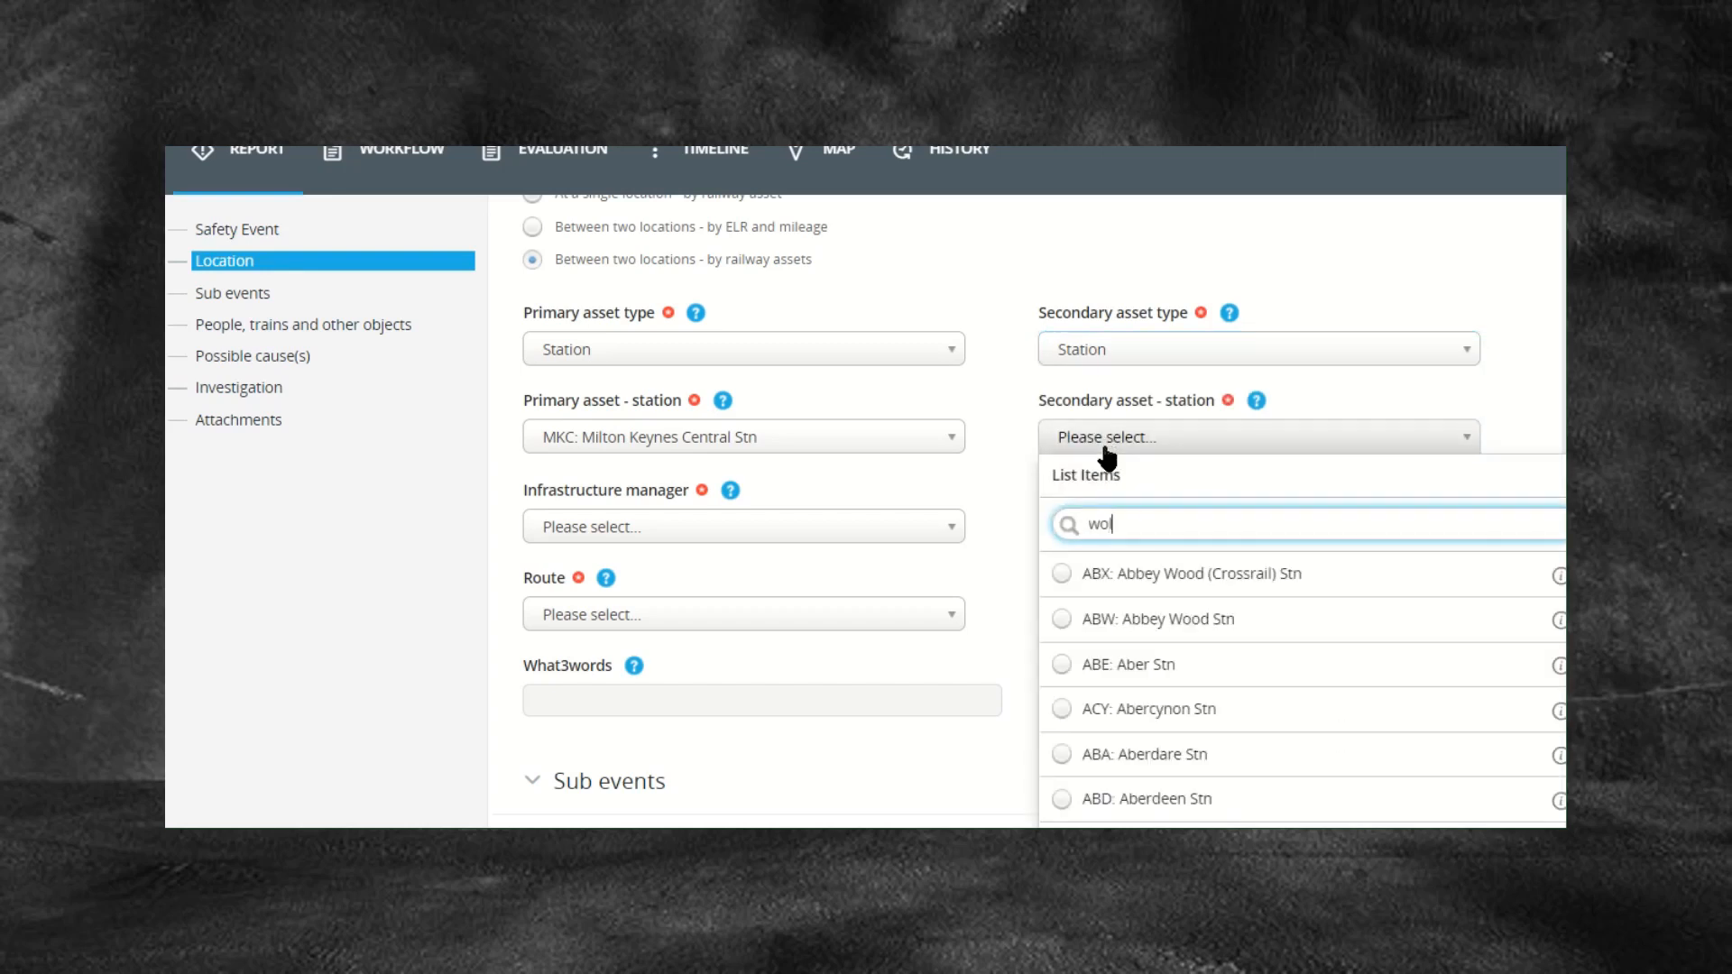
type("verton")
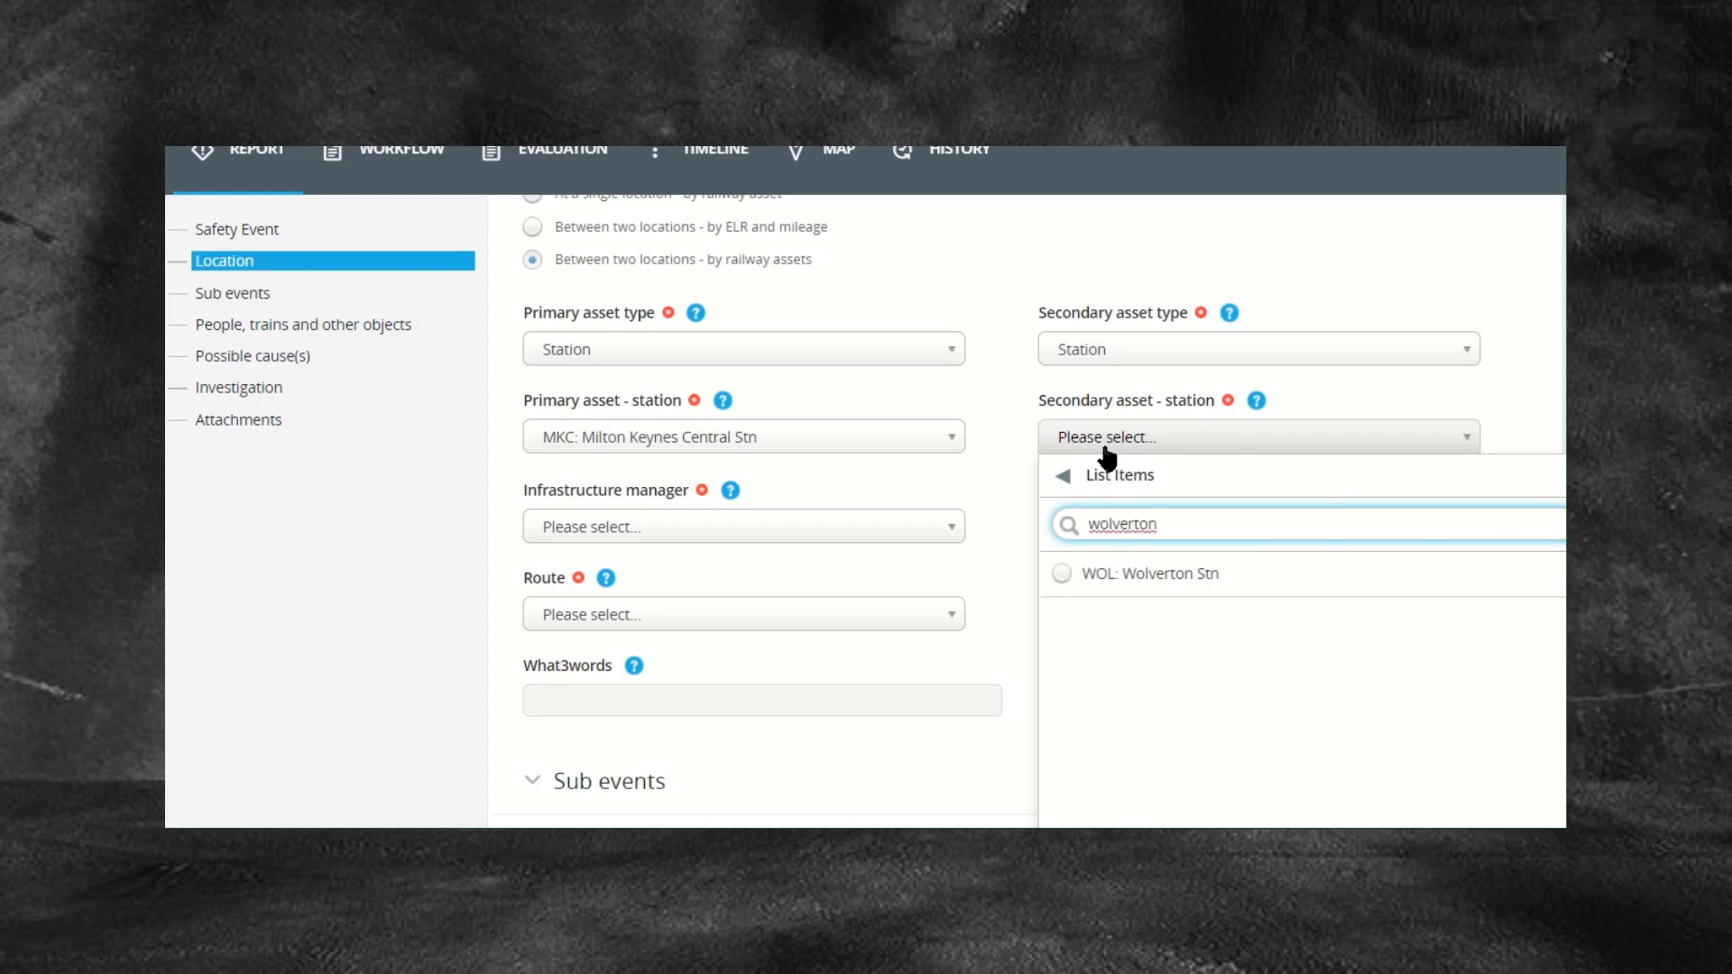
left_click(1152, 572)
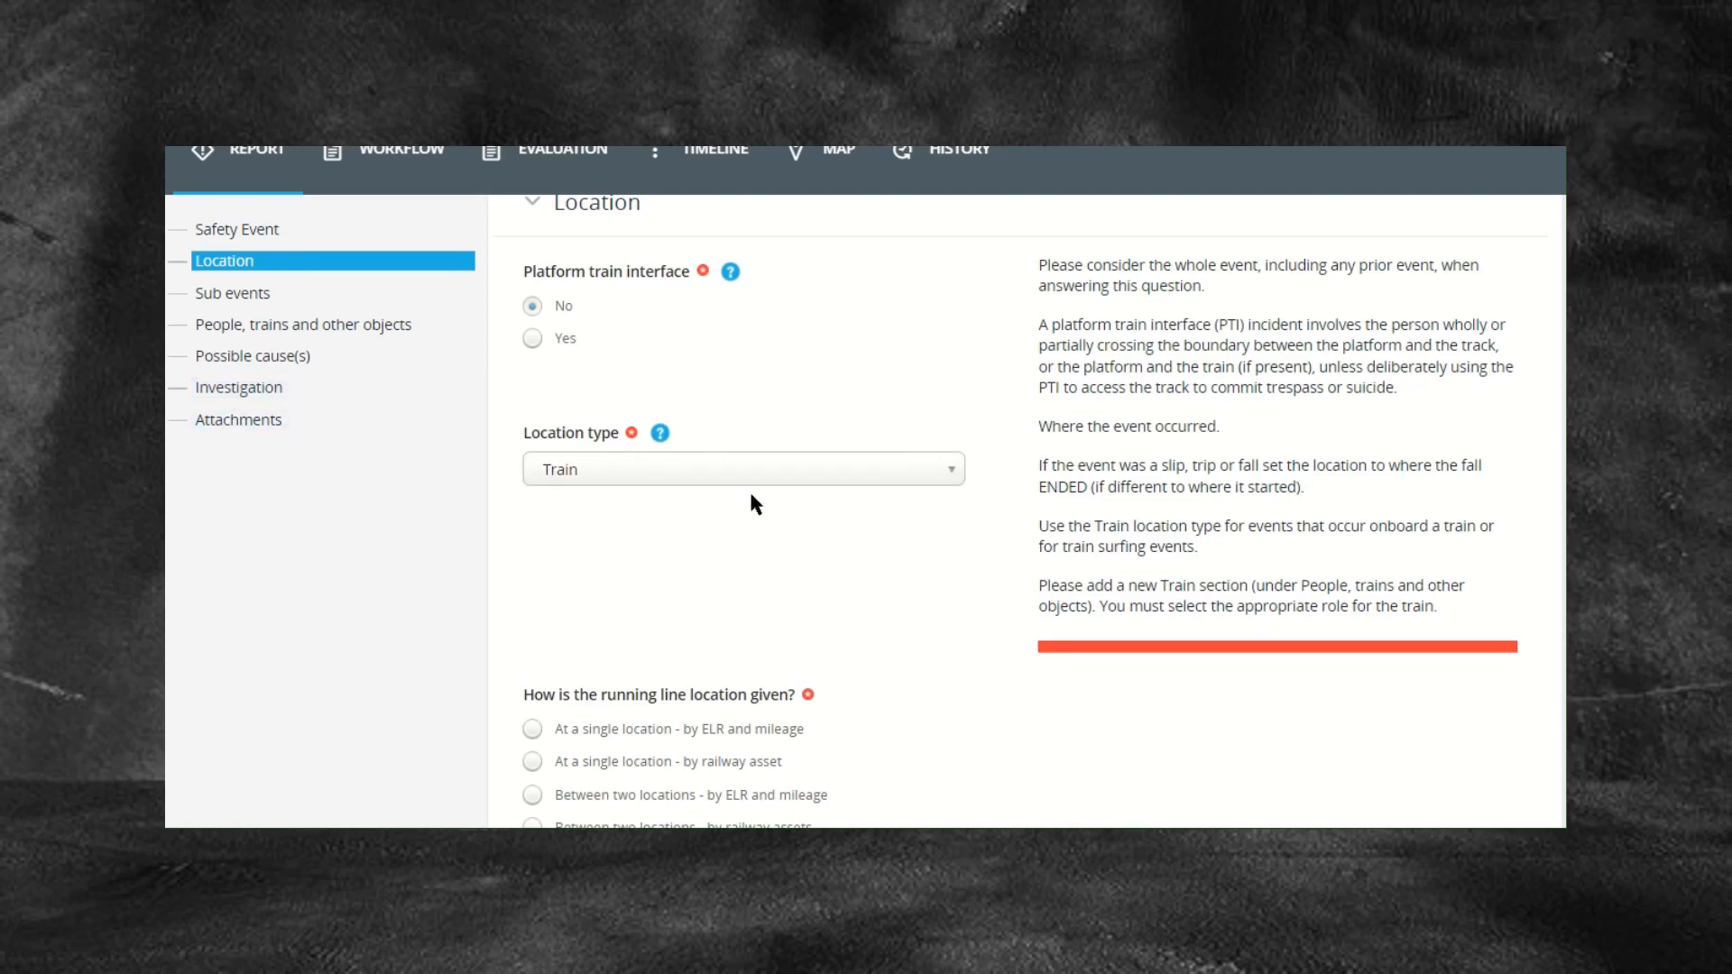
Step: Open the Location type list and scroll to the bottom to review all options
left_click(693, 476)
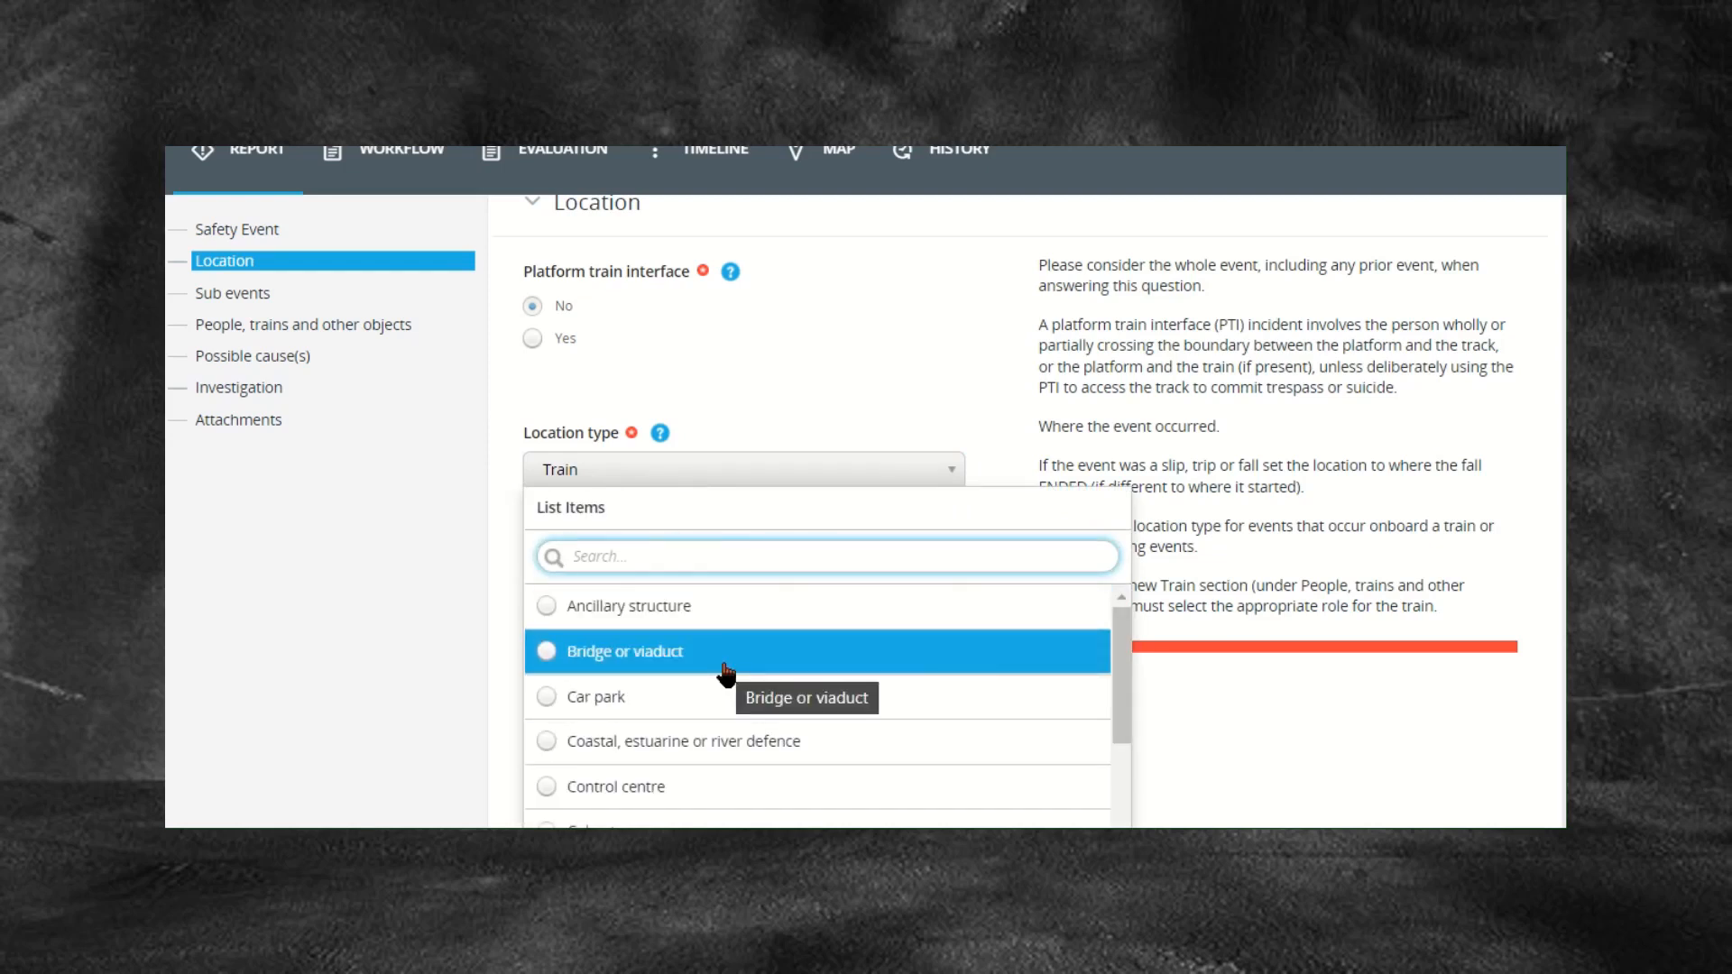
scroll(713, 722, "down", 1)
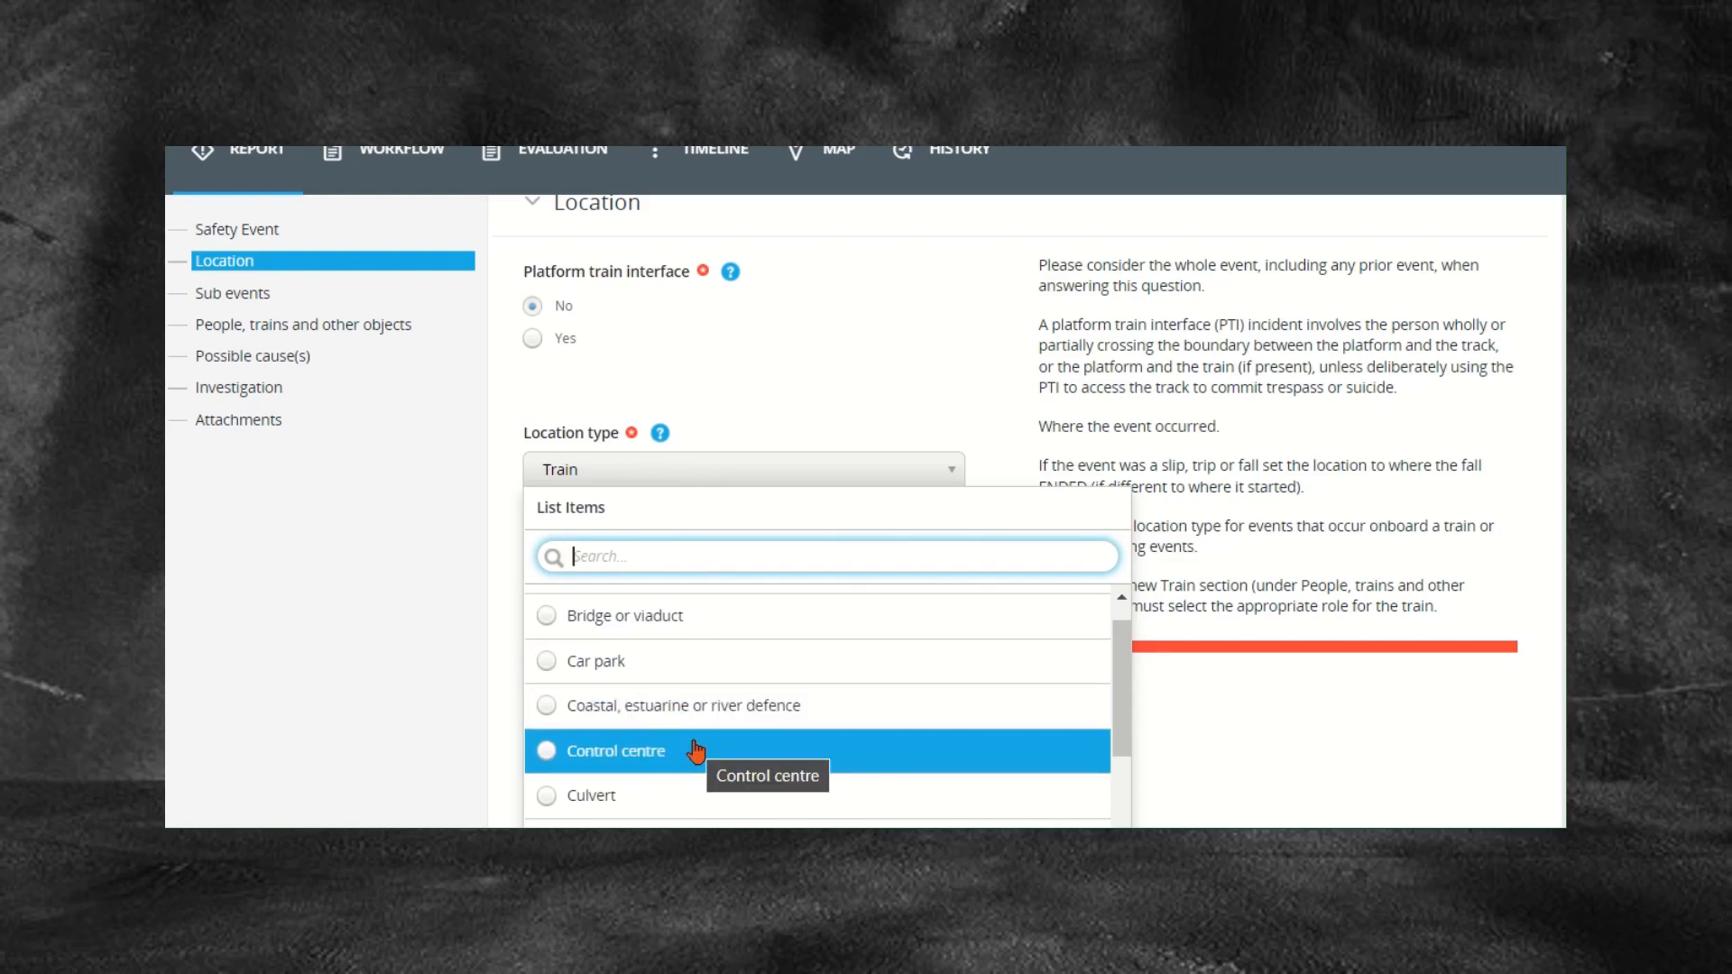
scroll(686, 749, "down", 1)
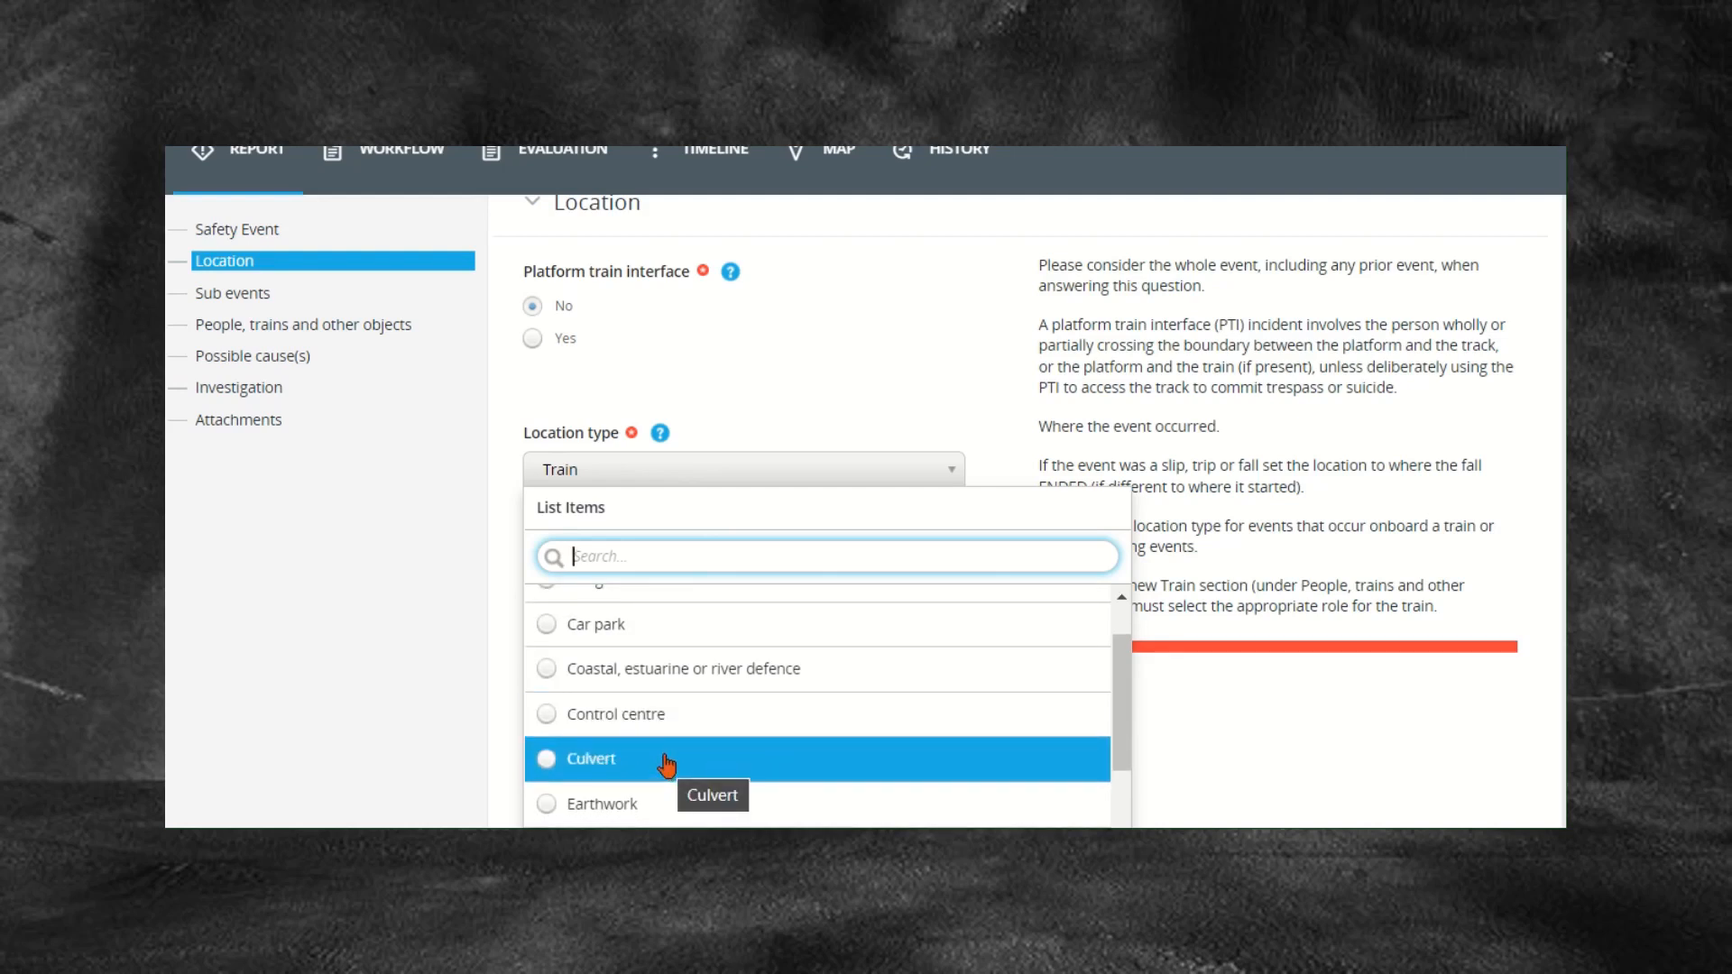
scroll(667, 758, "down", 1)
scroll(663, 762, "down", 3)
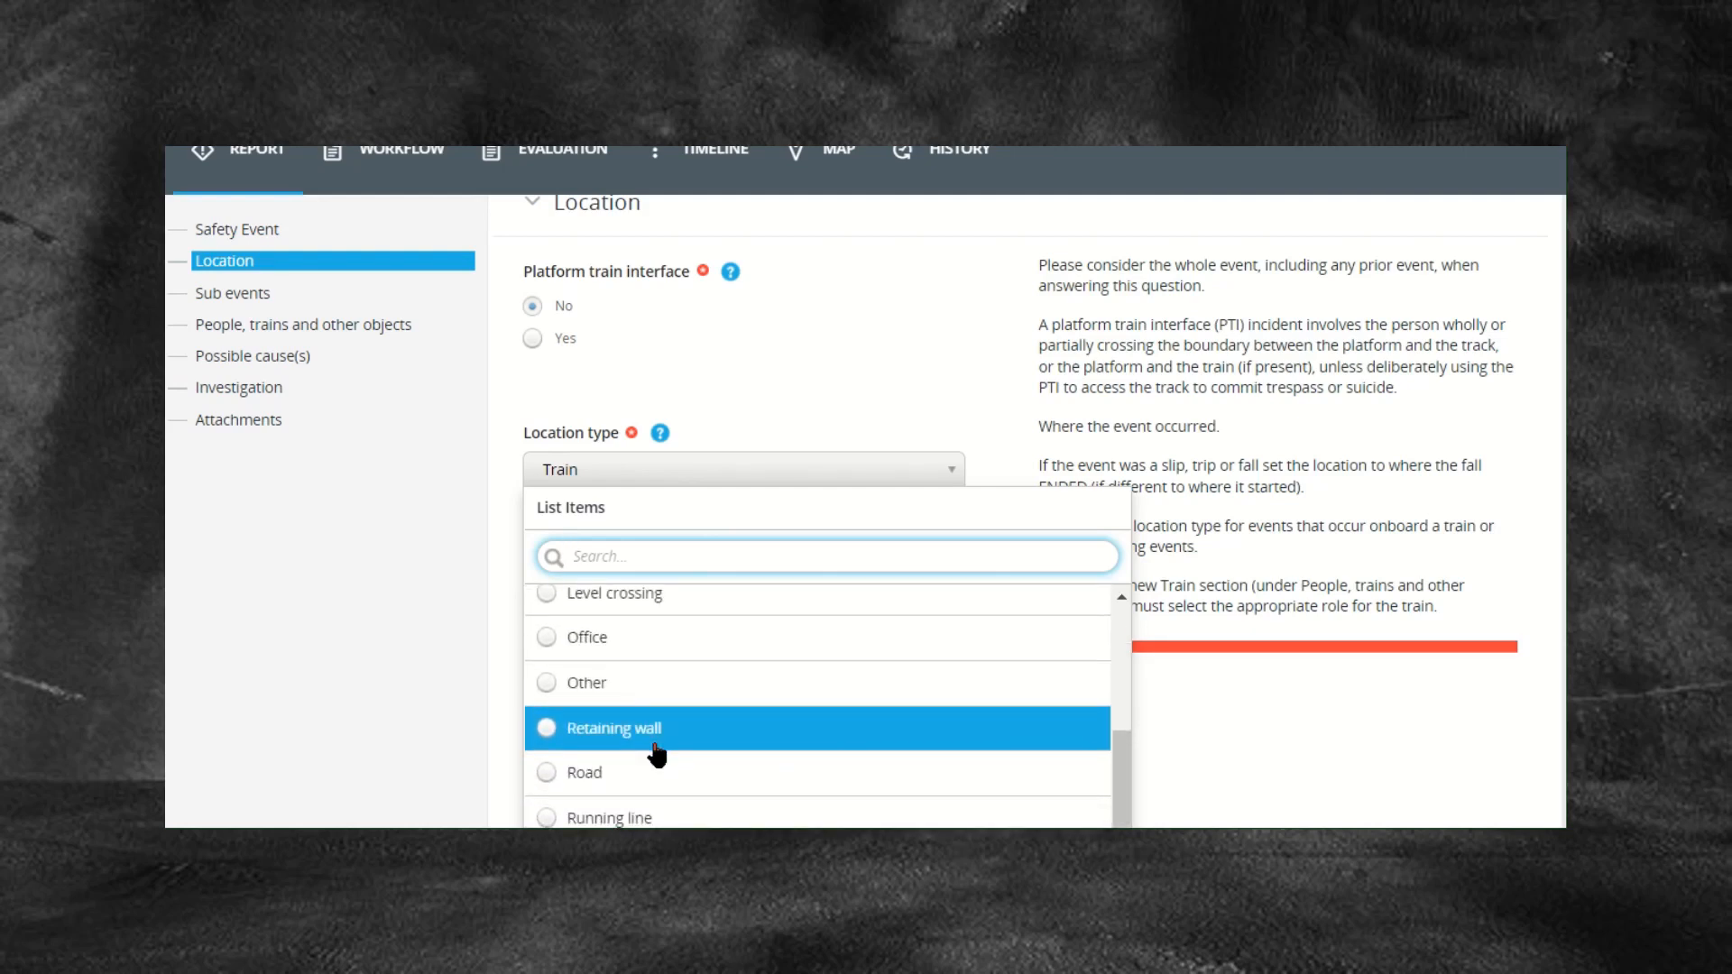
scroll(656, 754, "down", 2)
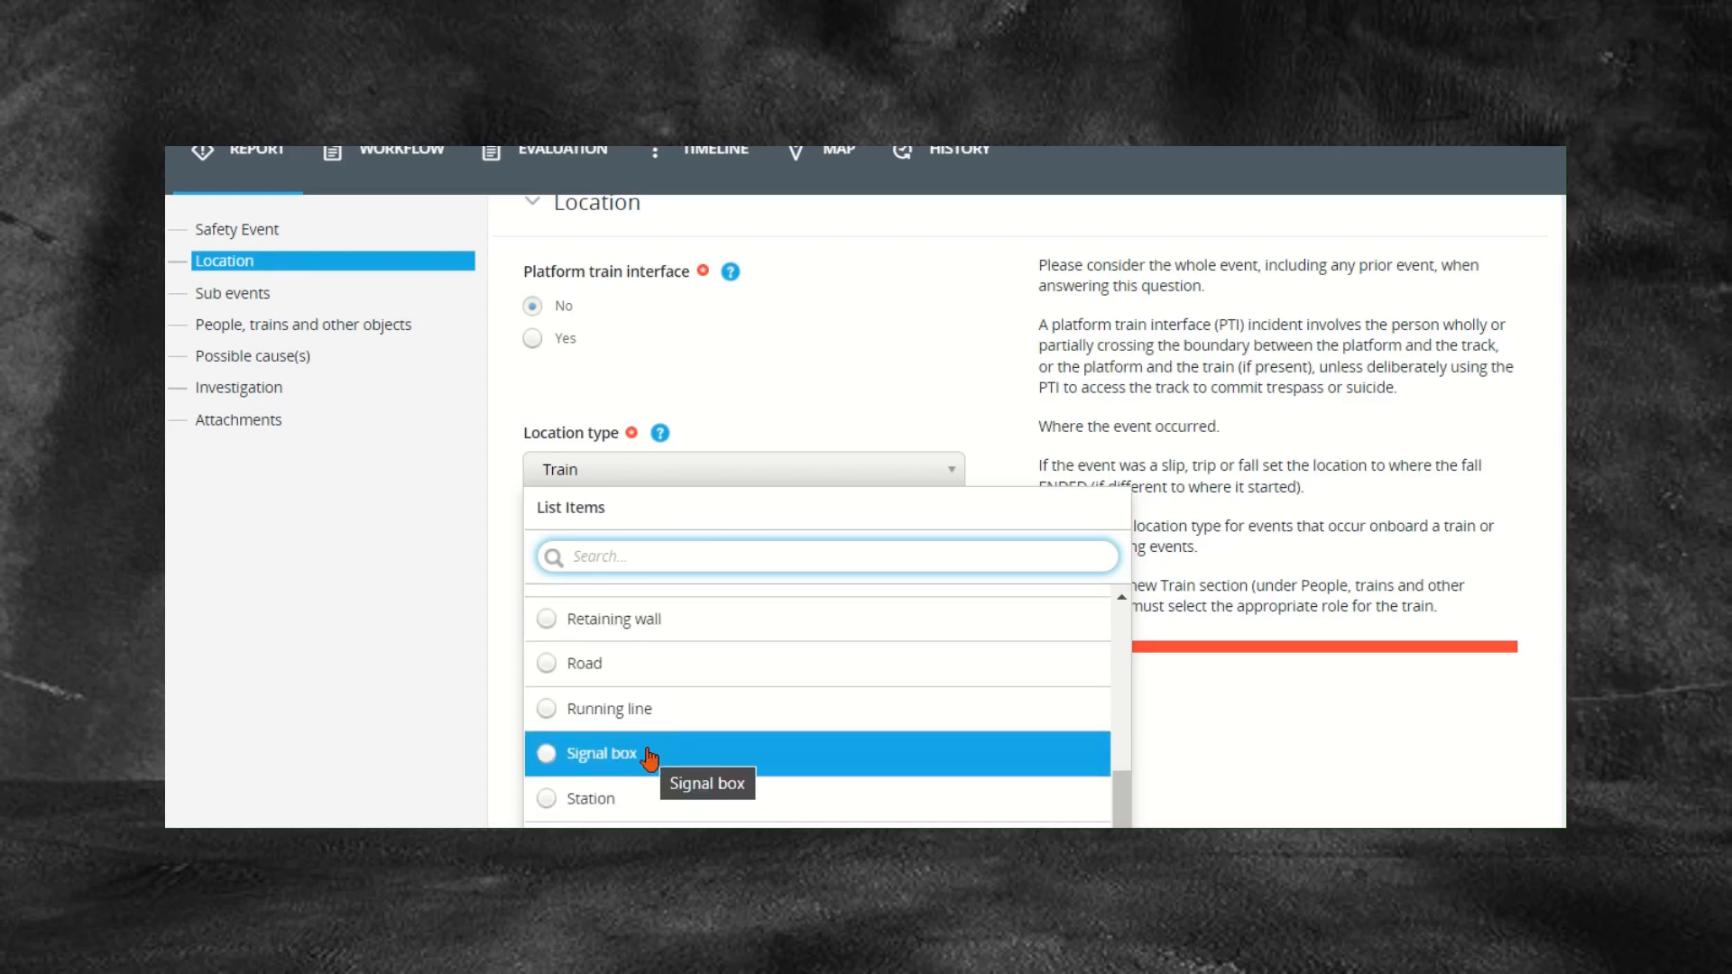
scroll(650, 758, "down", 1)
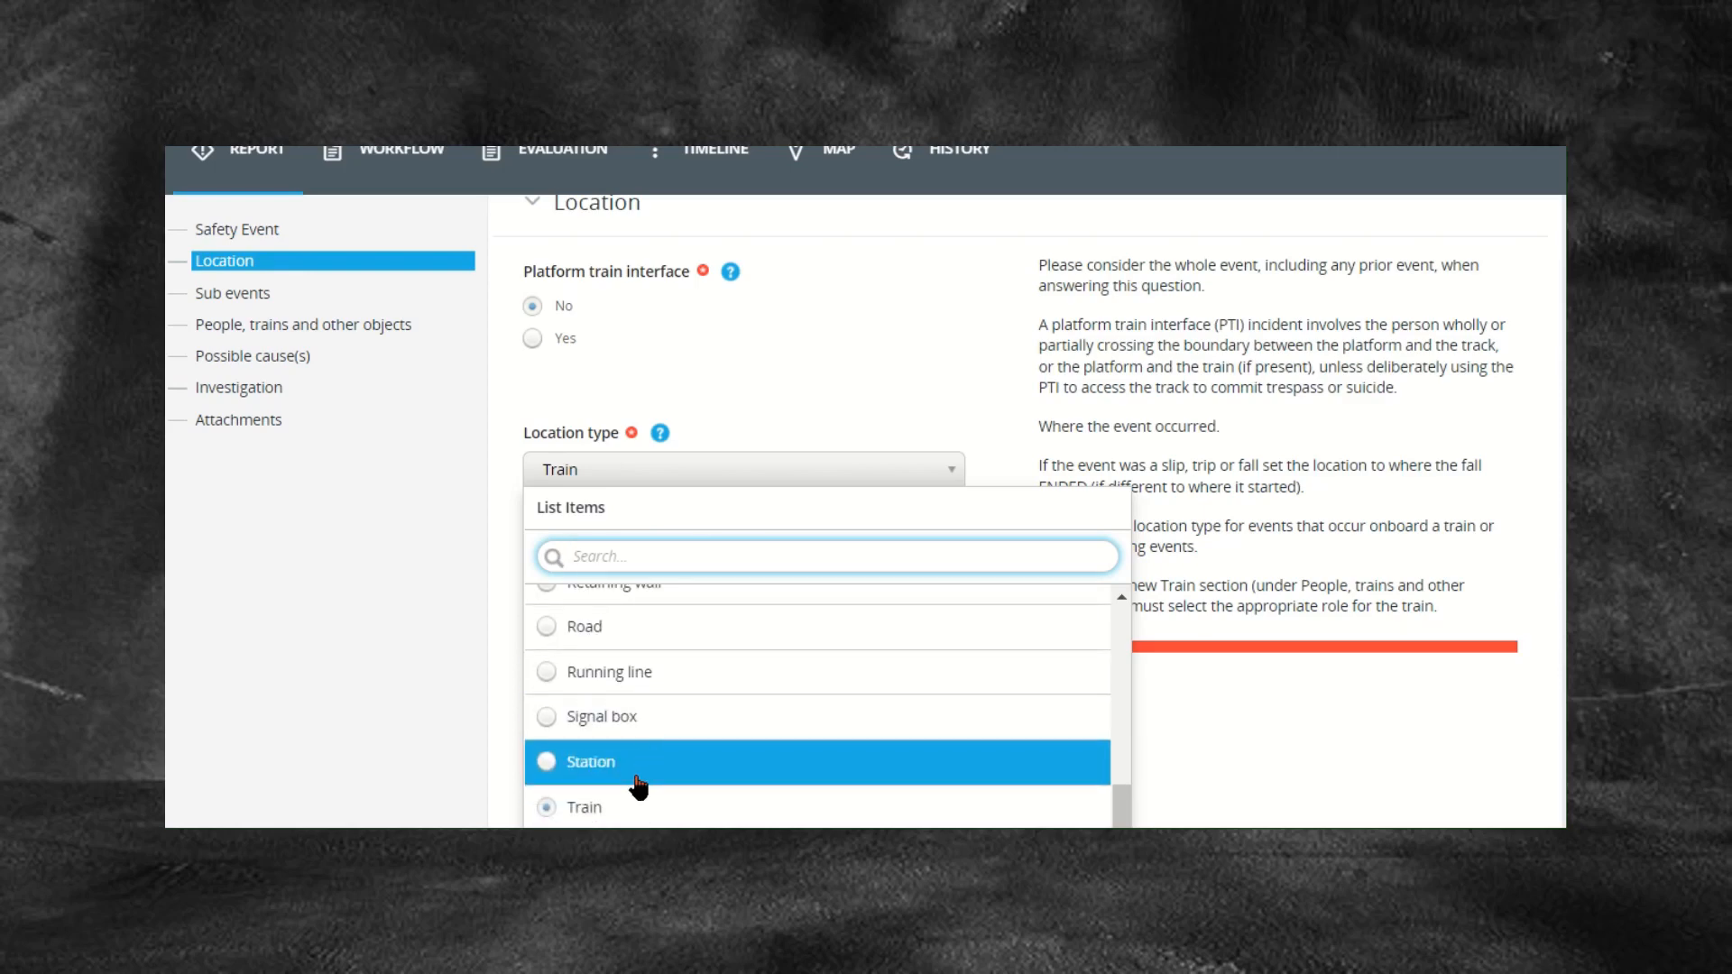
scroll(639, 788, "down", 3)
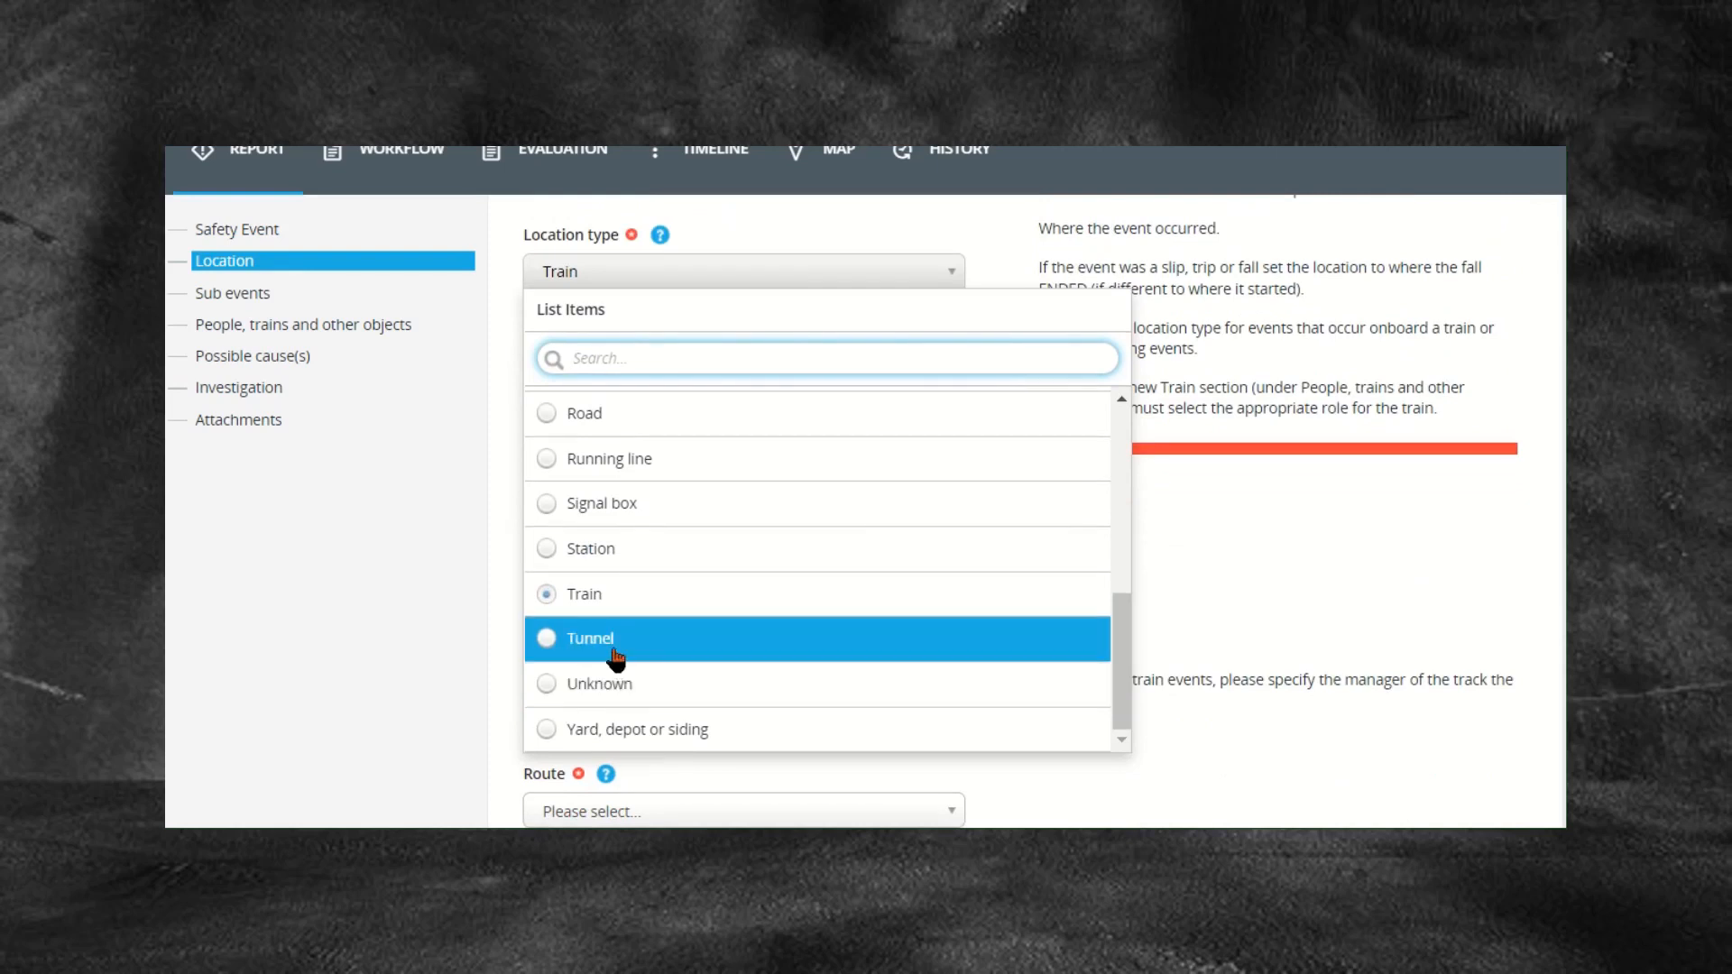
Step: Set location type to 'Yard, depot or siding' and pick Airdrie Carriage Sidings by searching 'Airdr'
left_click(575, 736)
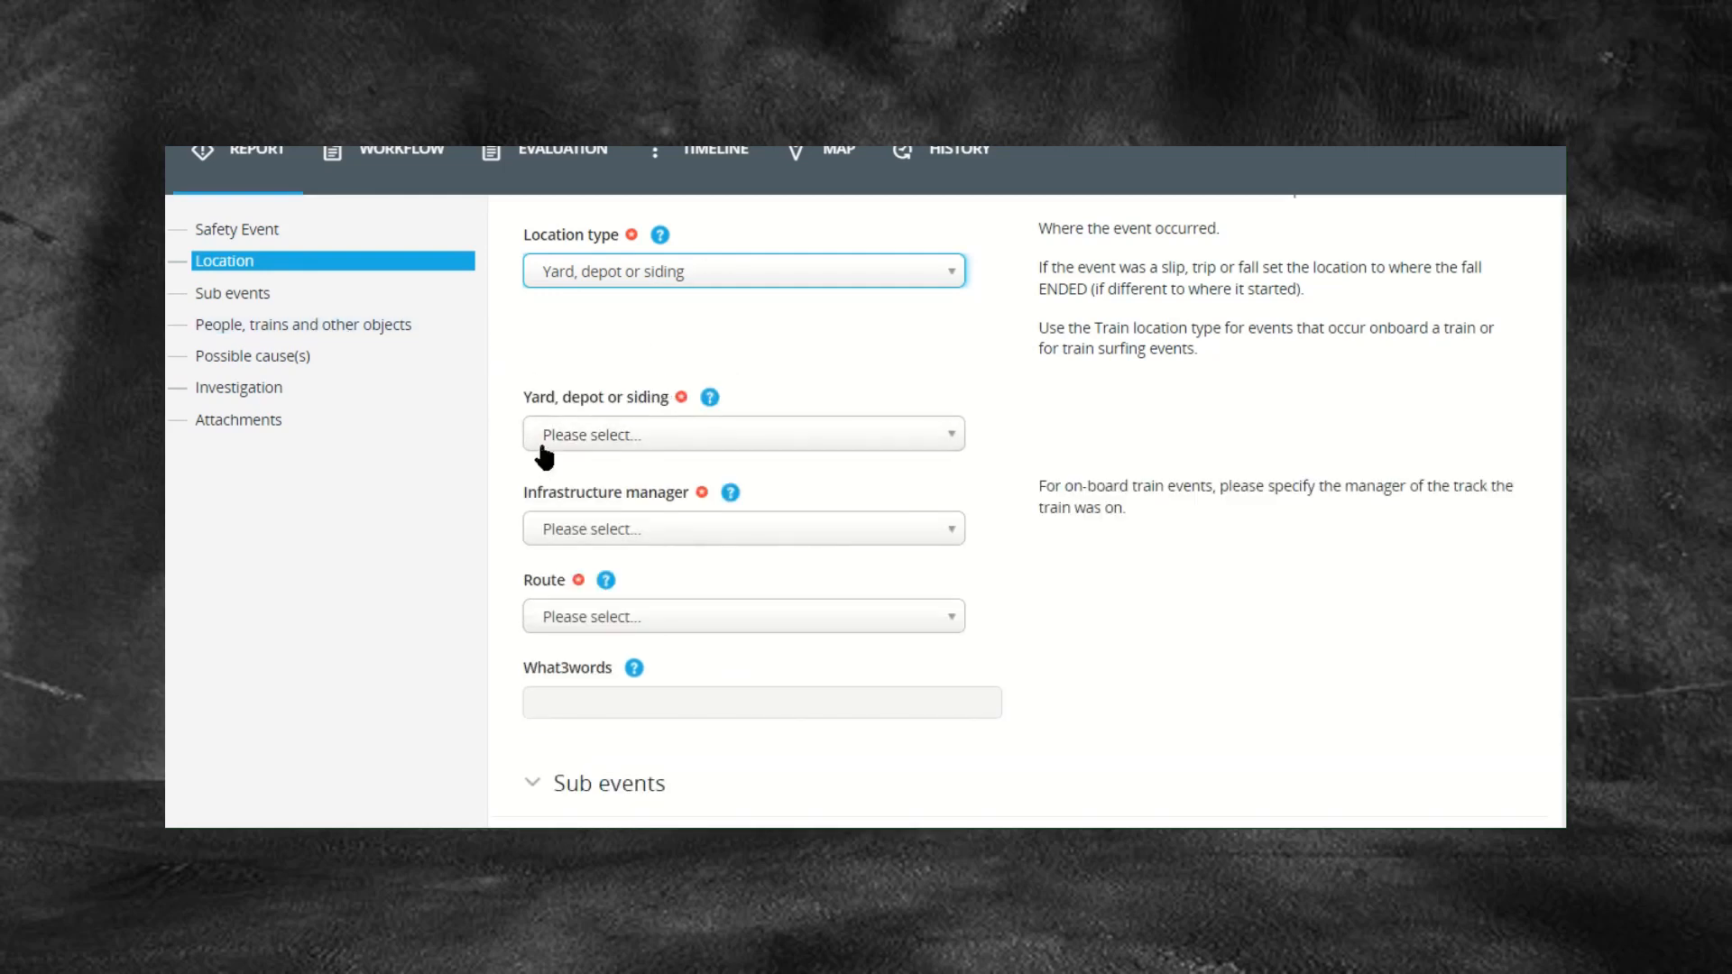
left_click(886, 444)
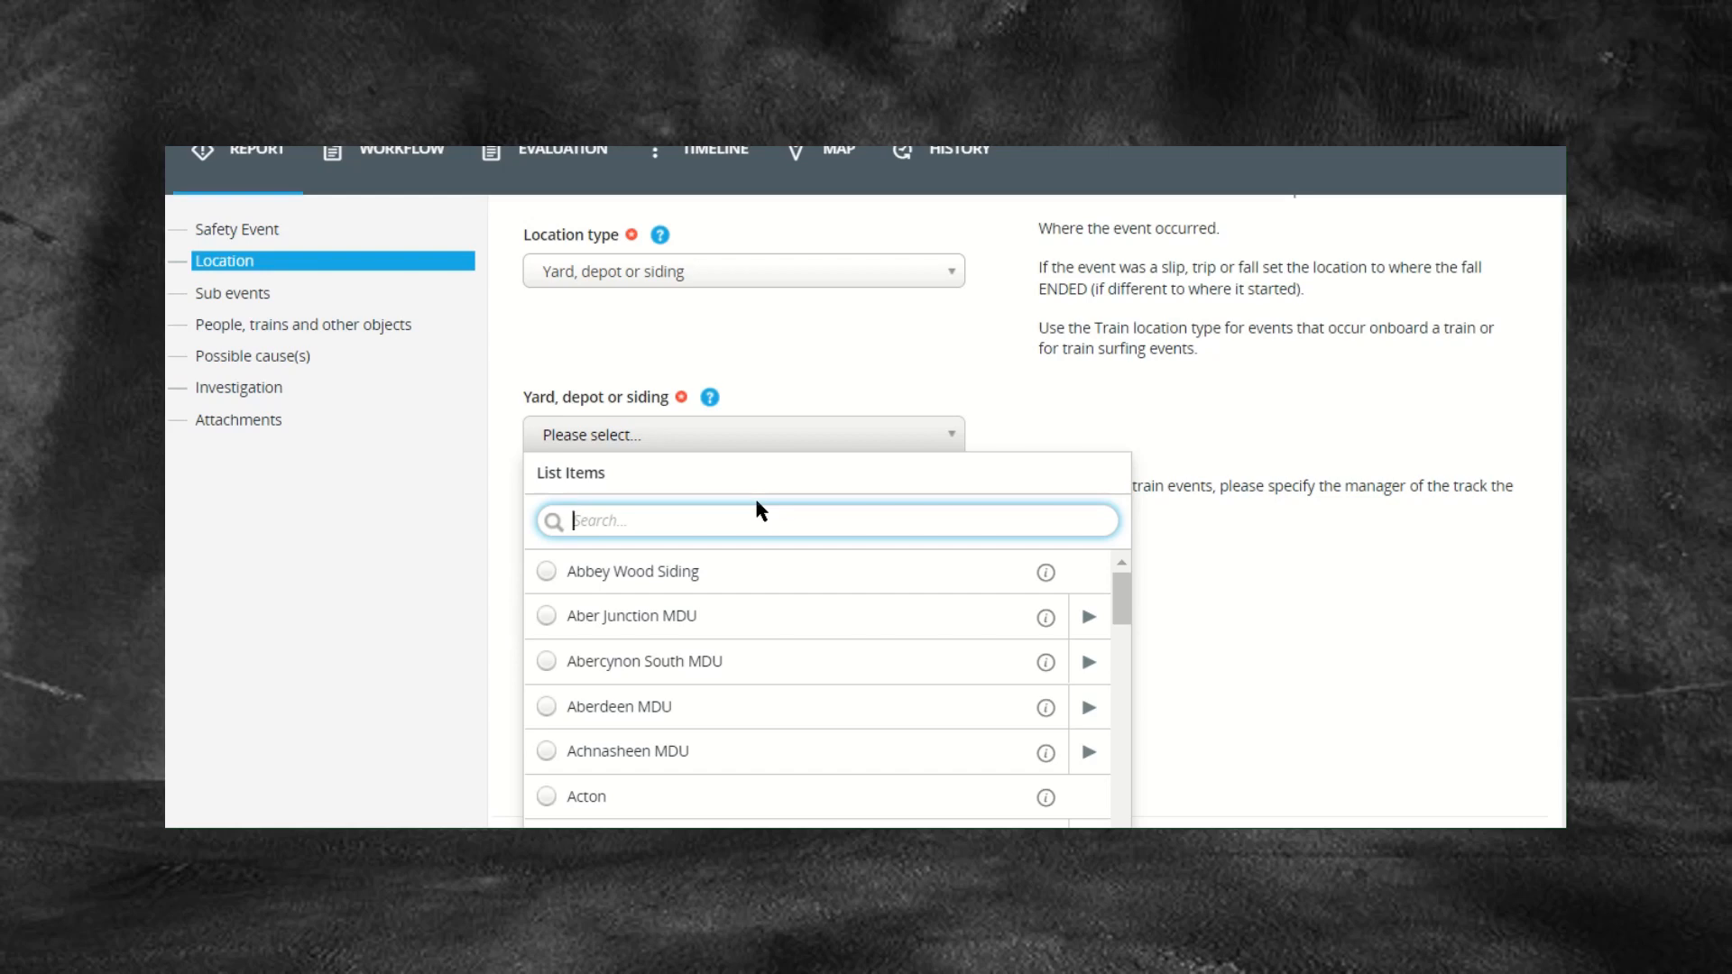
type("Air")
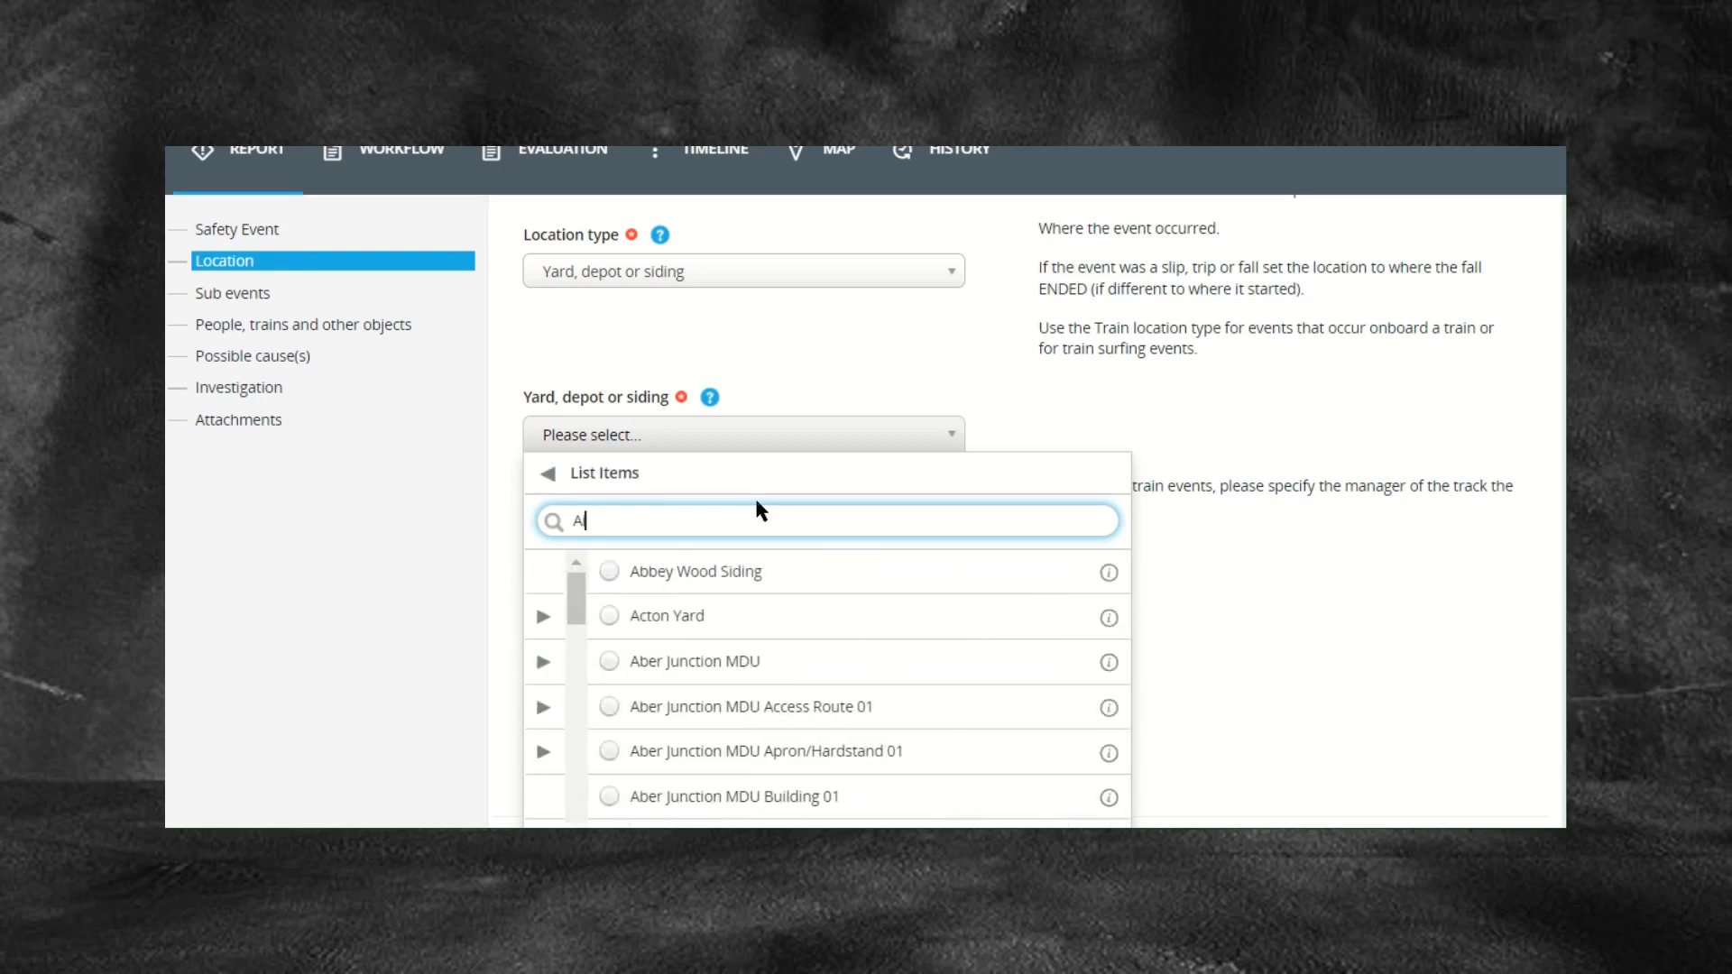
type("dr")
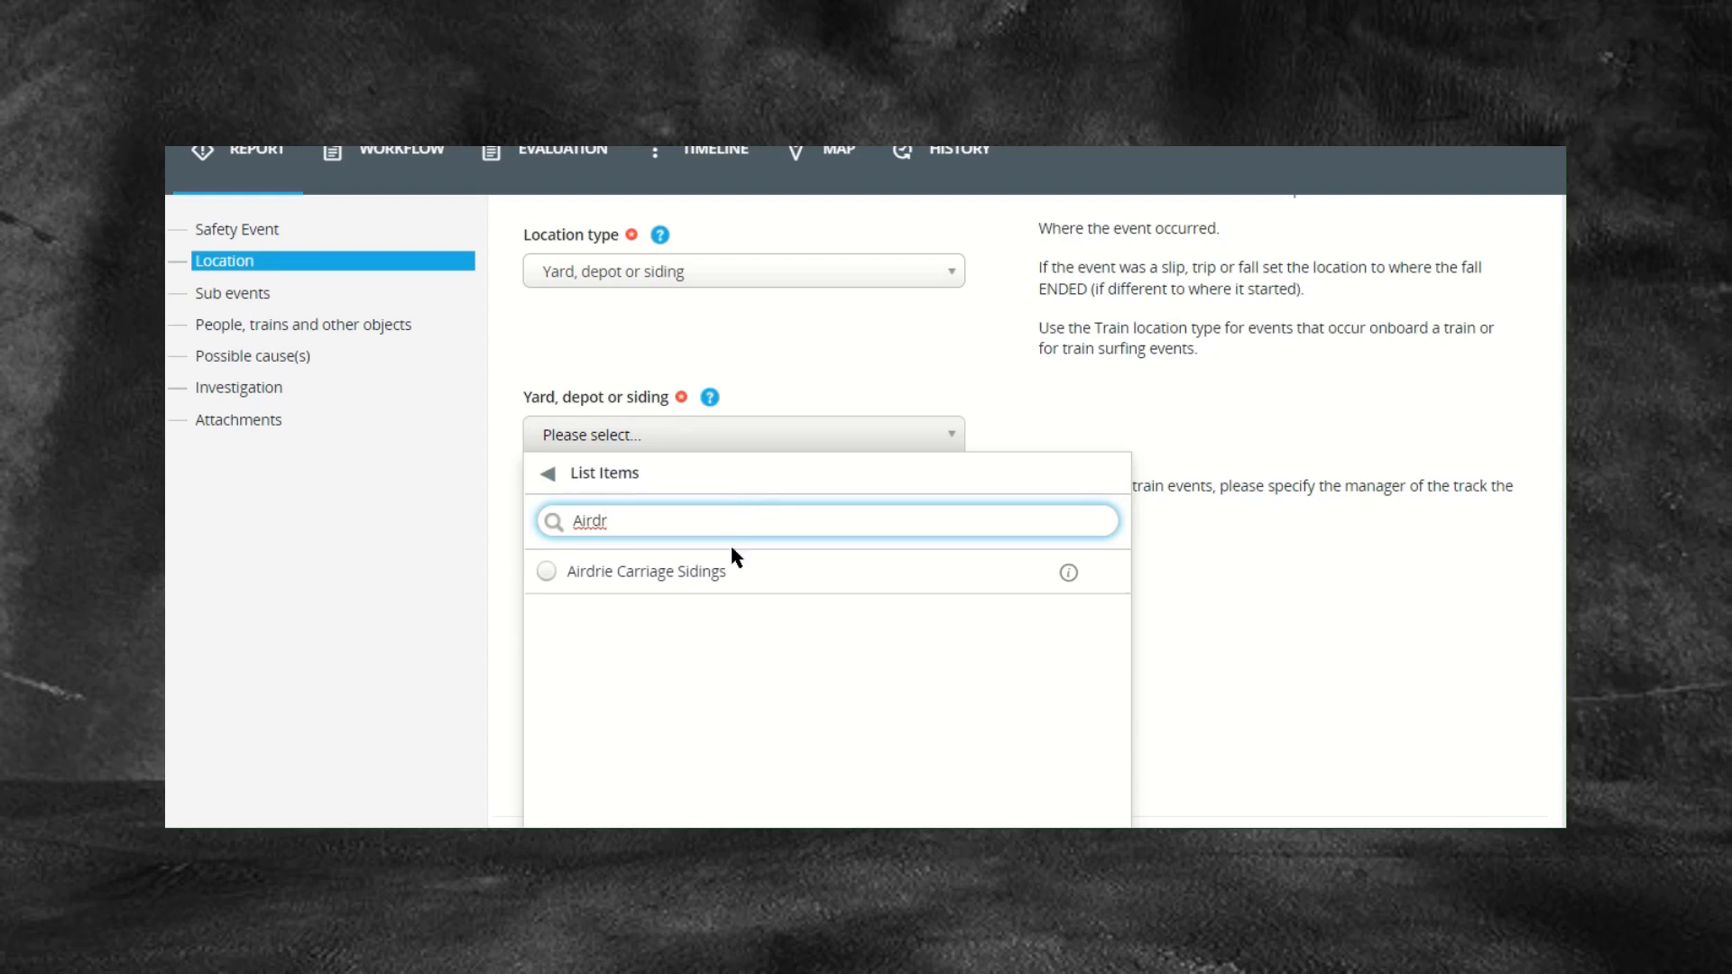
left_click(705, 582)
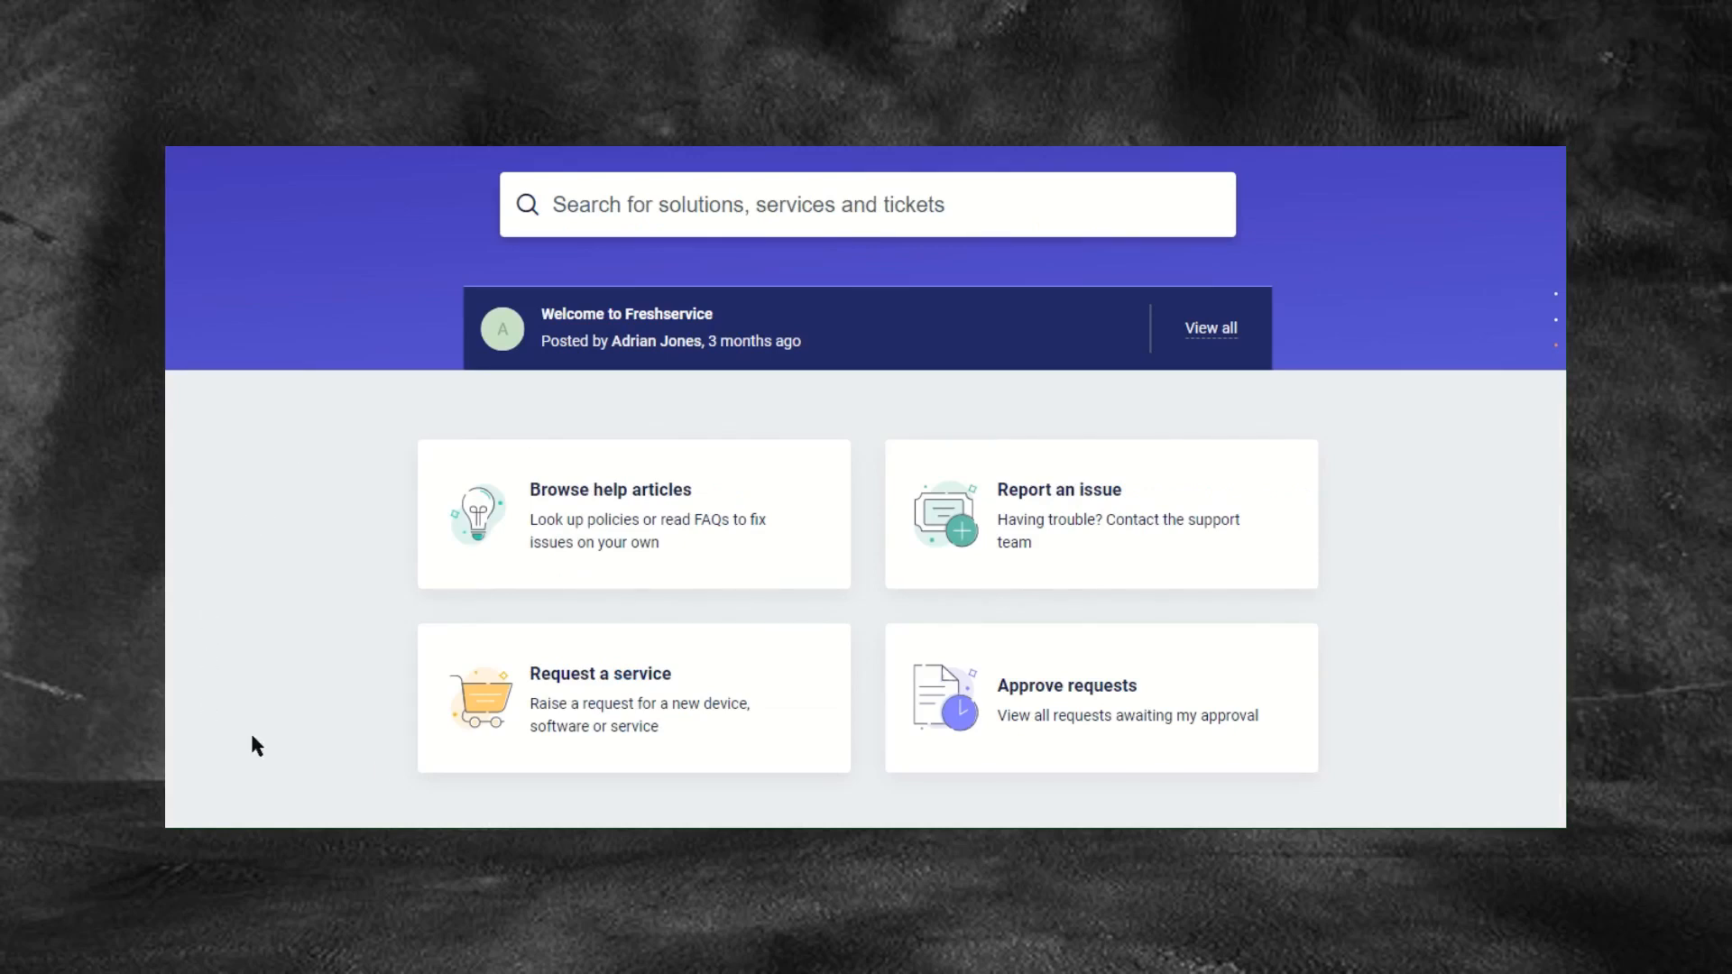
left_click(611, 693)
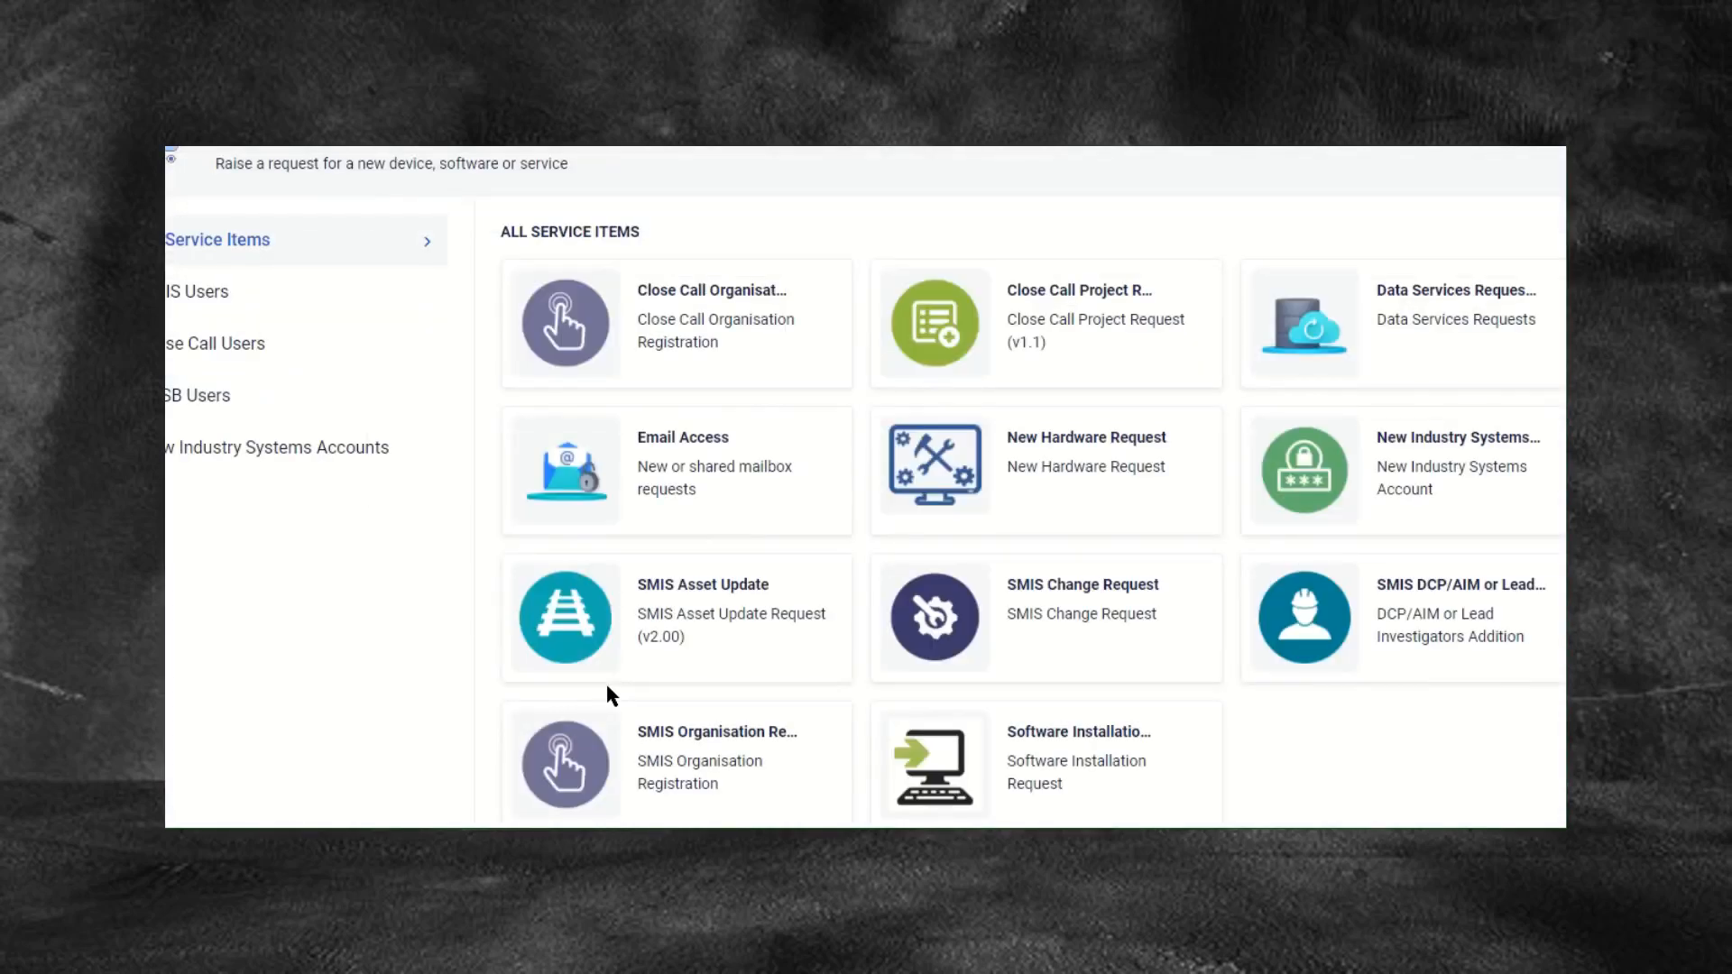
left_click(570, 636)
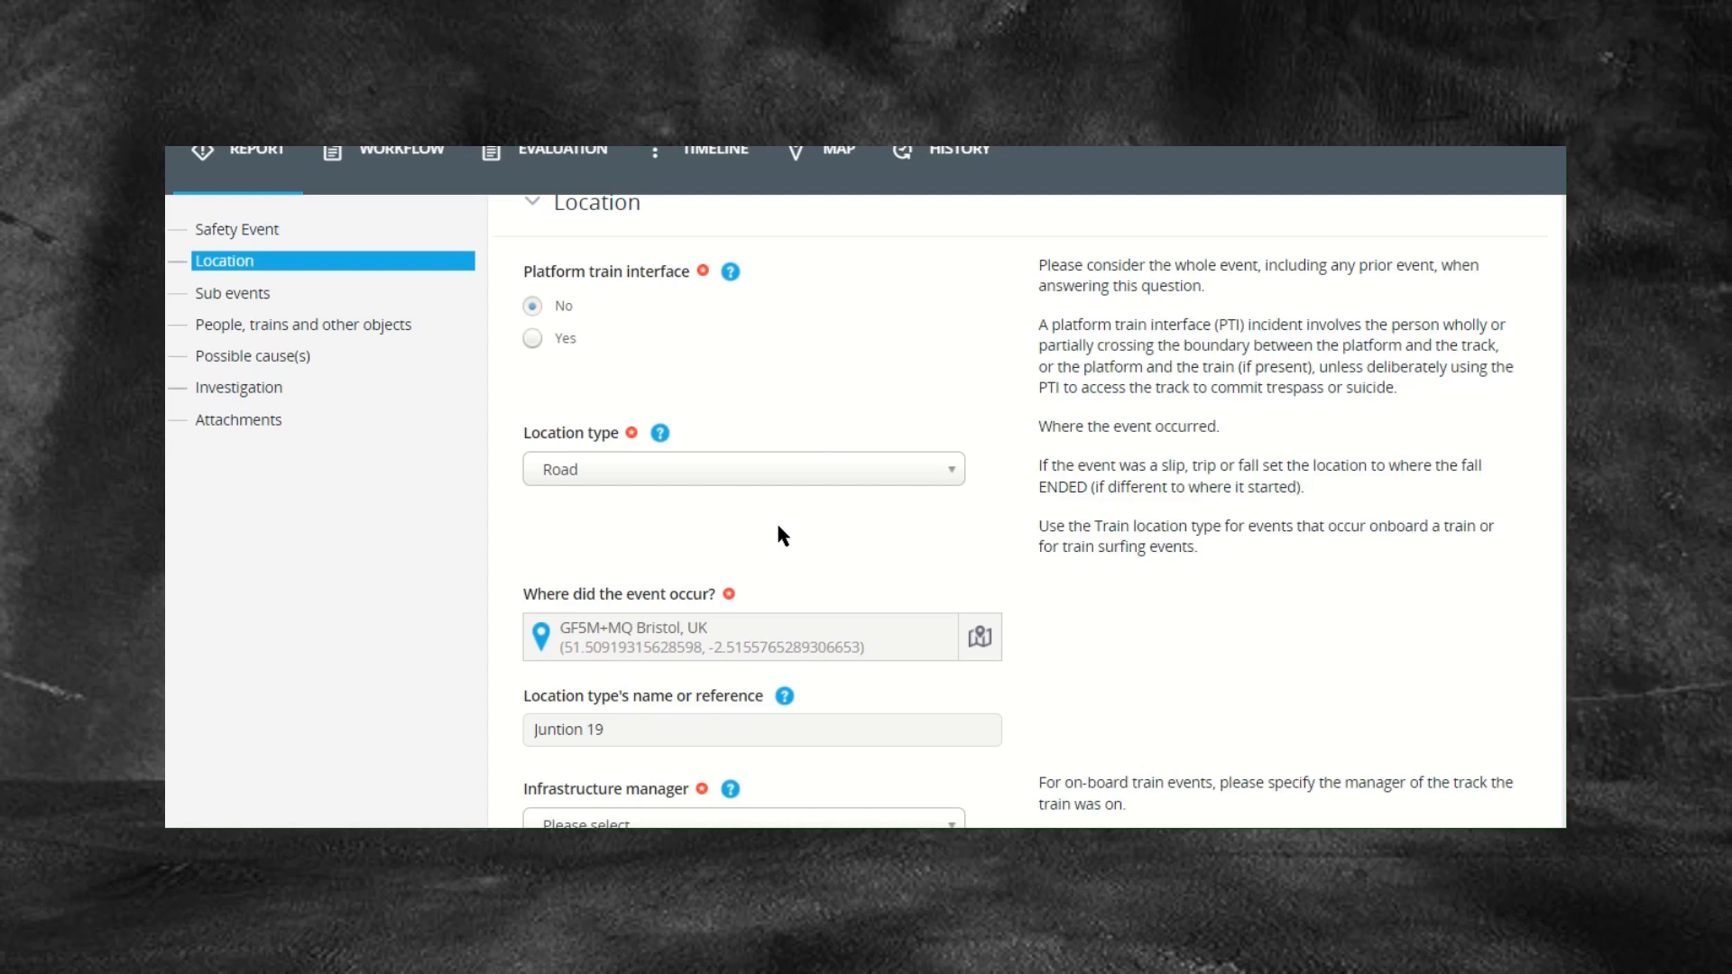
left_click(907, 471)
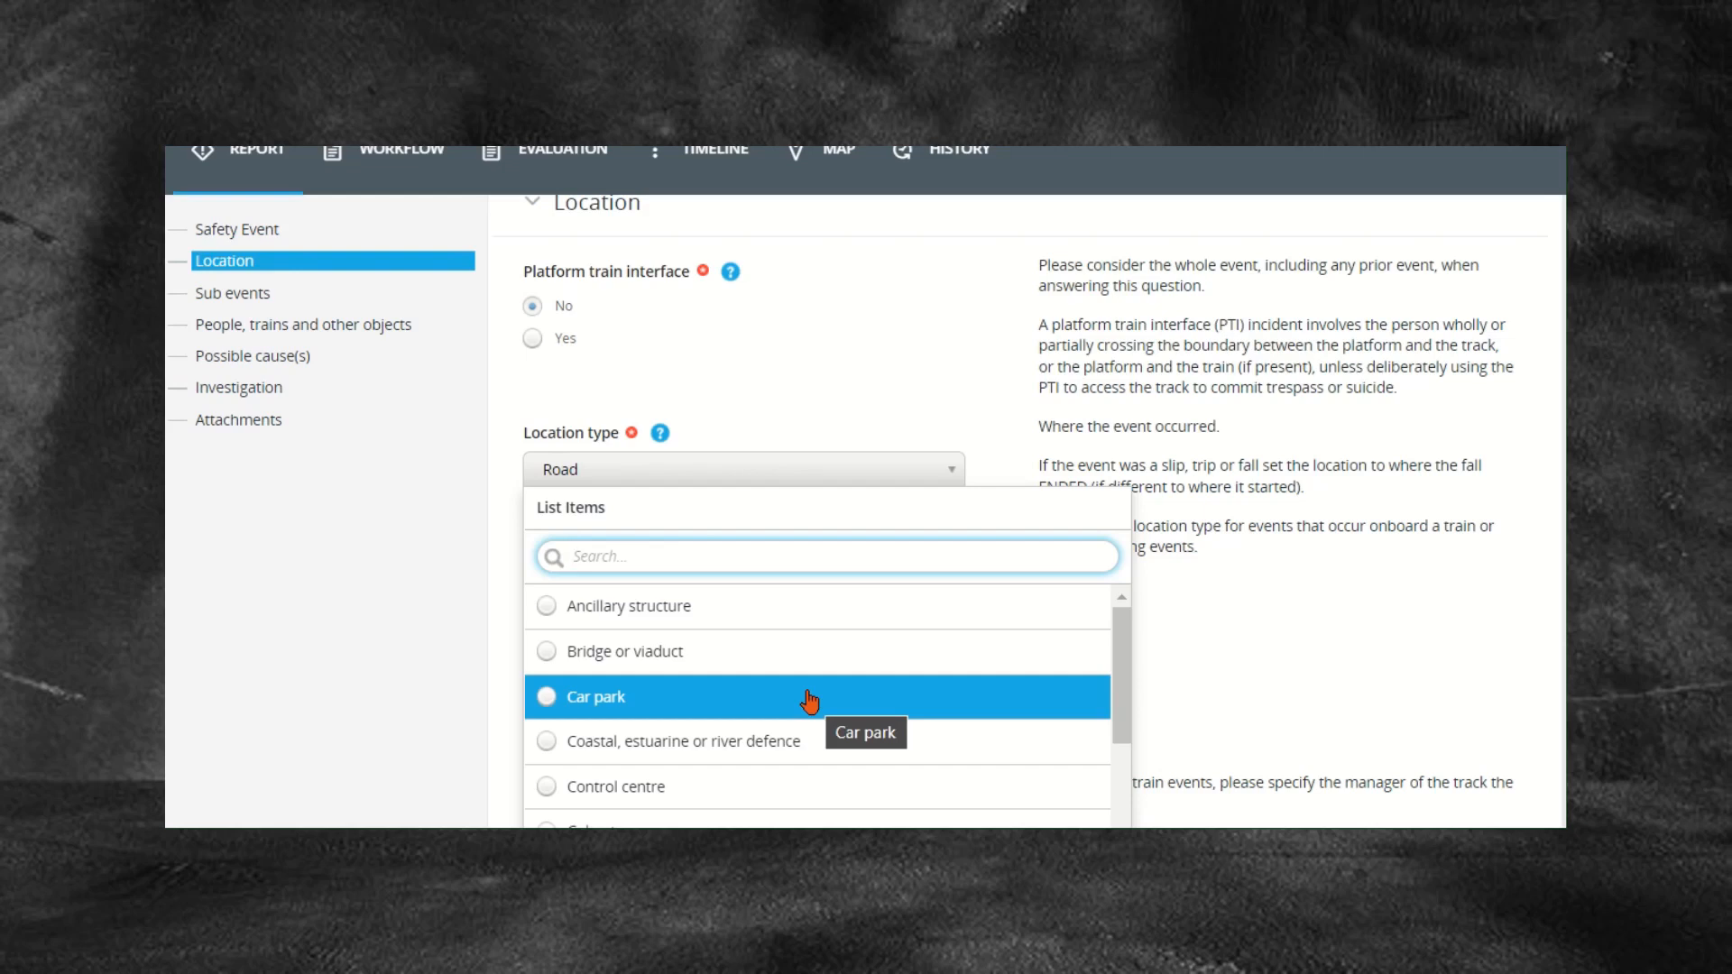
scroll(810, 702, "down", 5)
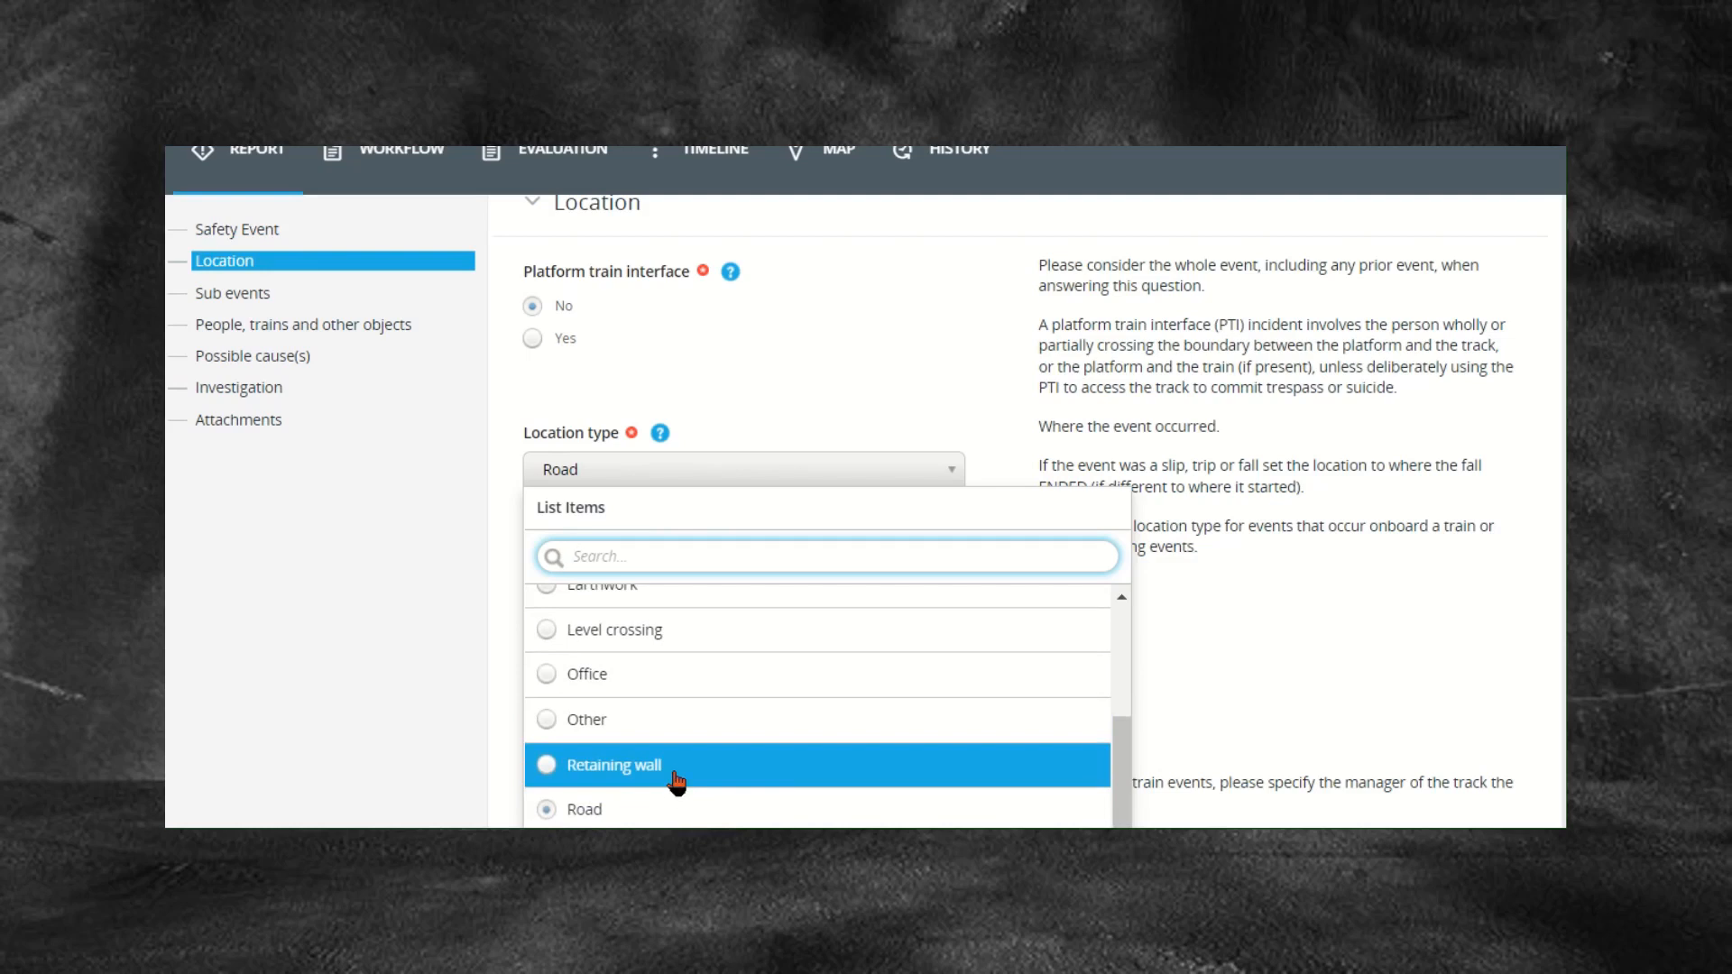
scroll(677, 778, "down", 1)
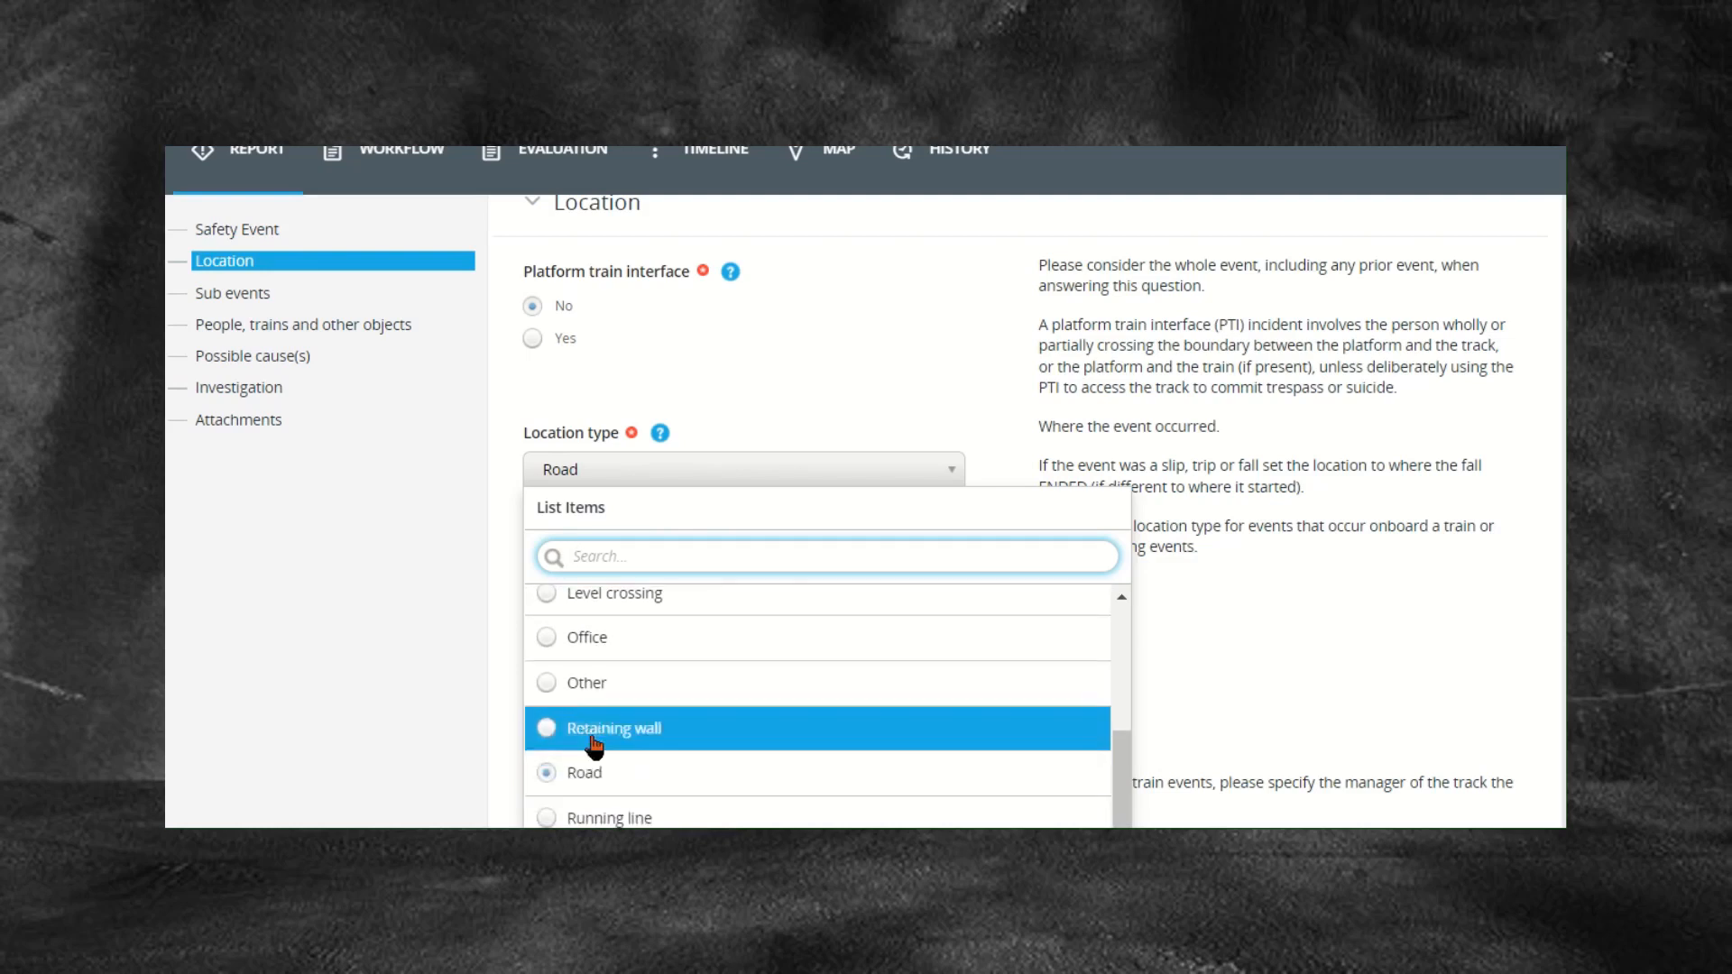
left_click(401, 706)
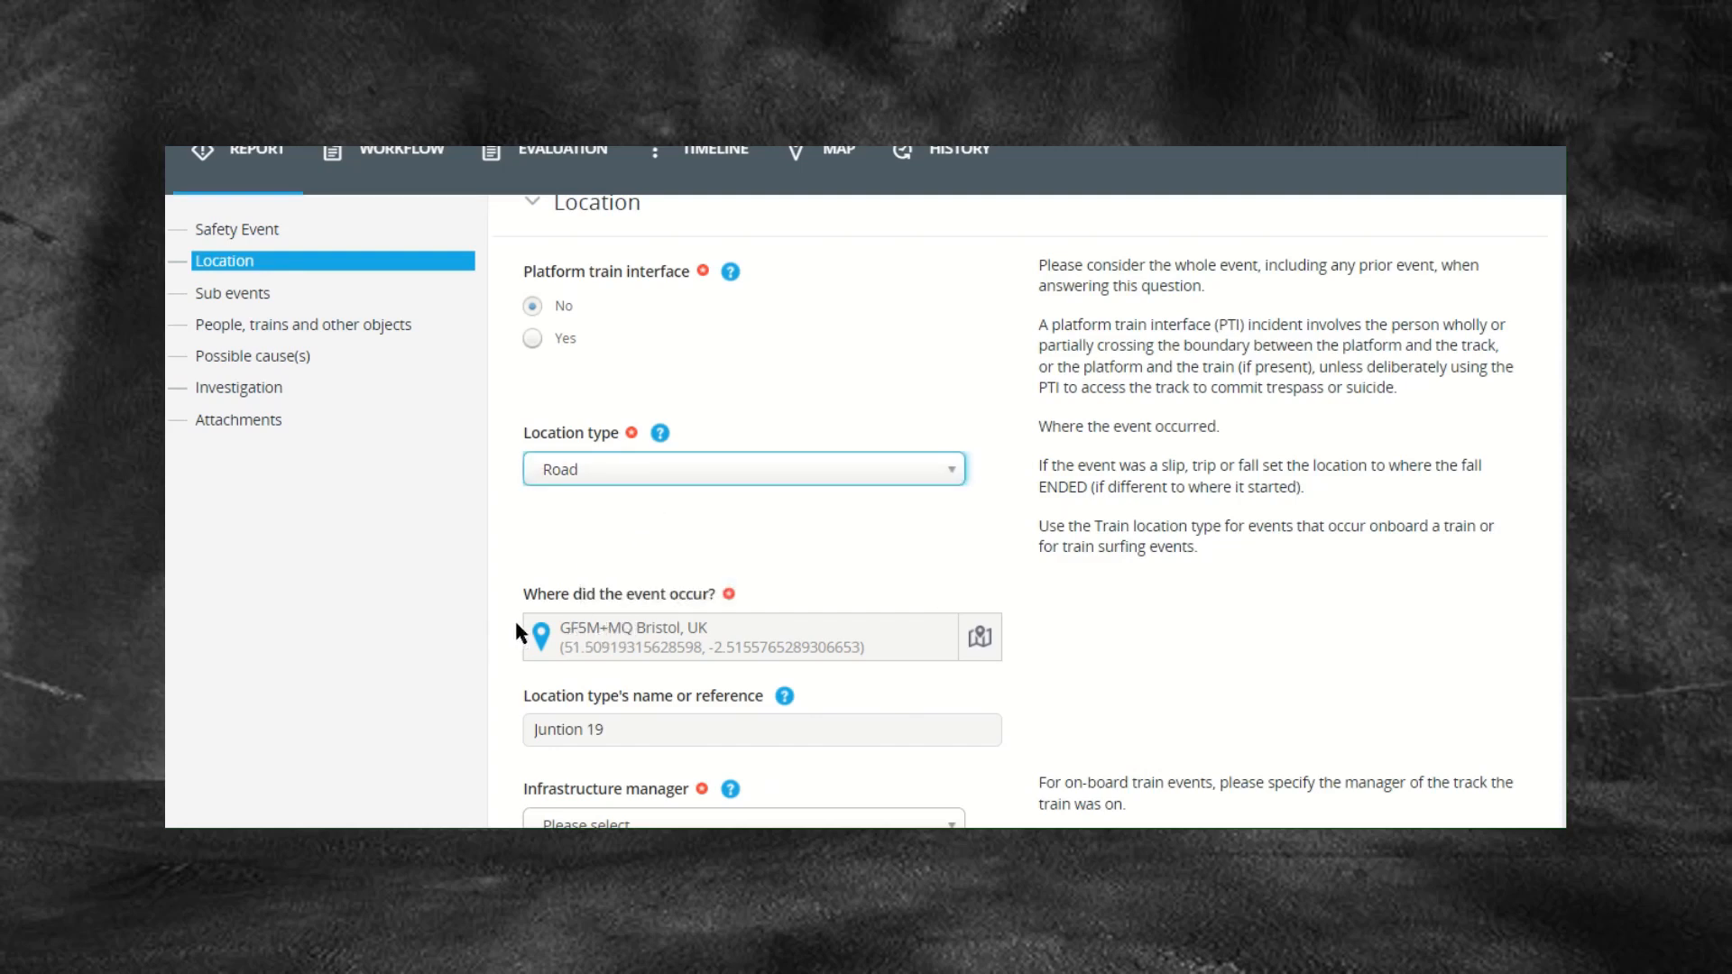
left_click(680, 639)
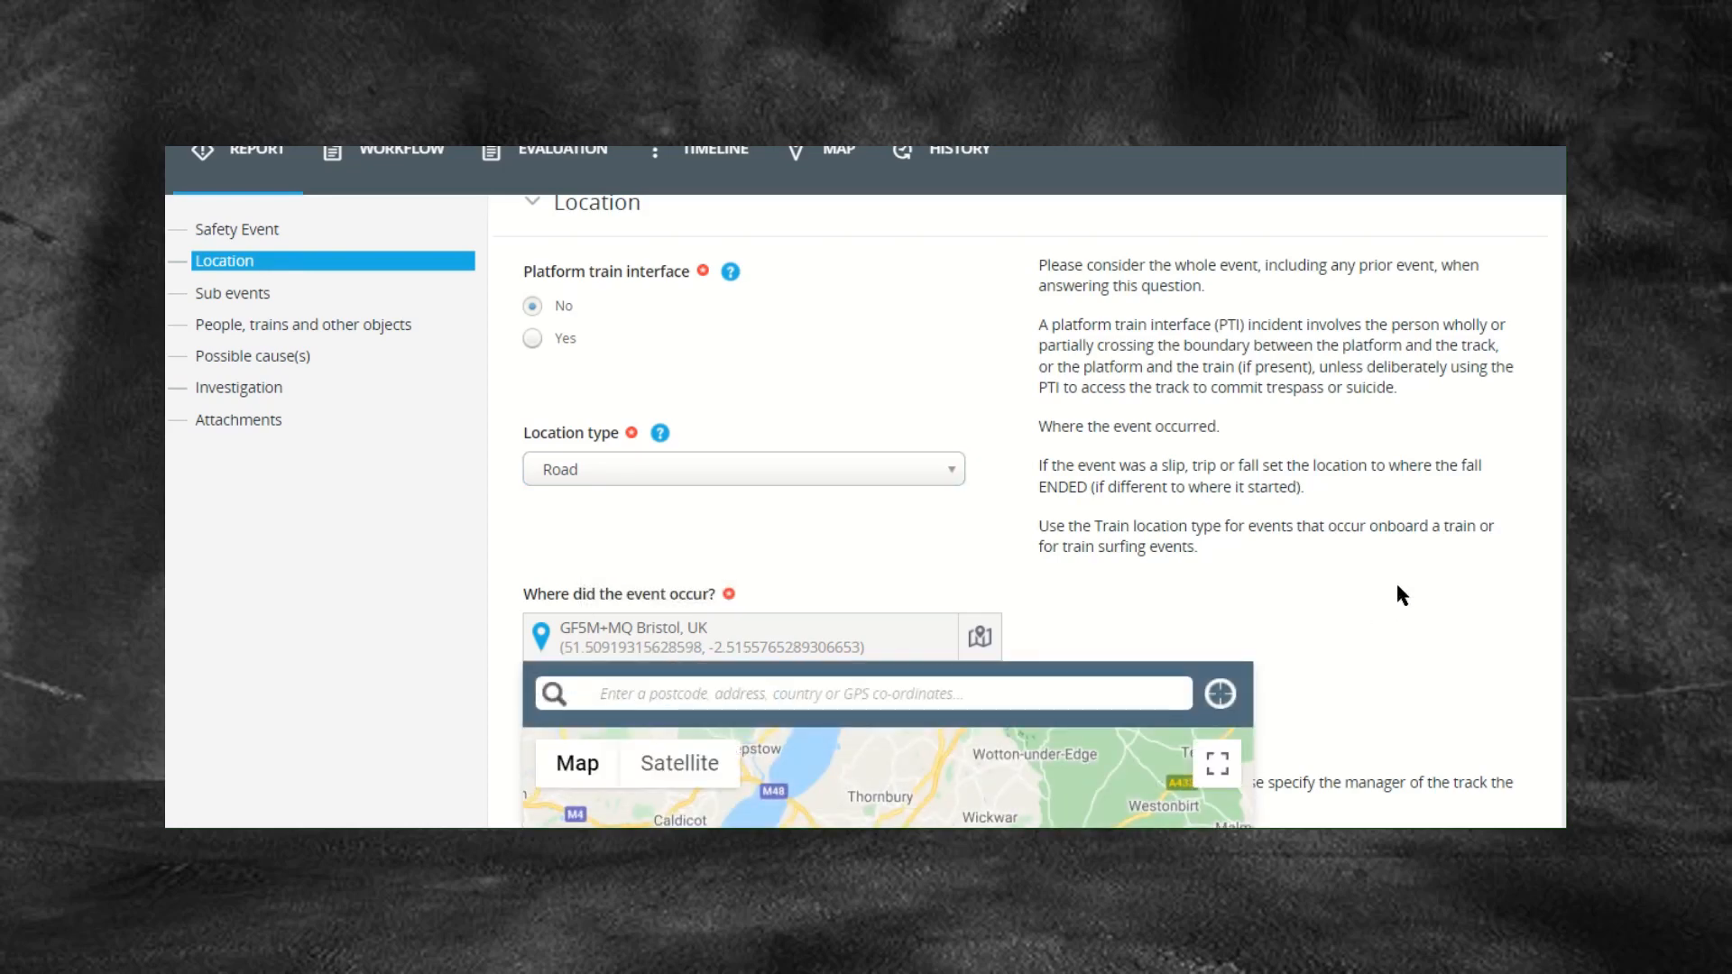
scroll(1395, 586, "down", 2)
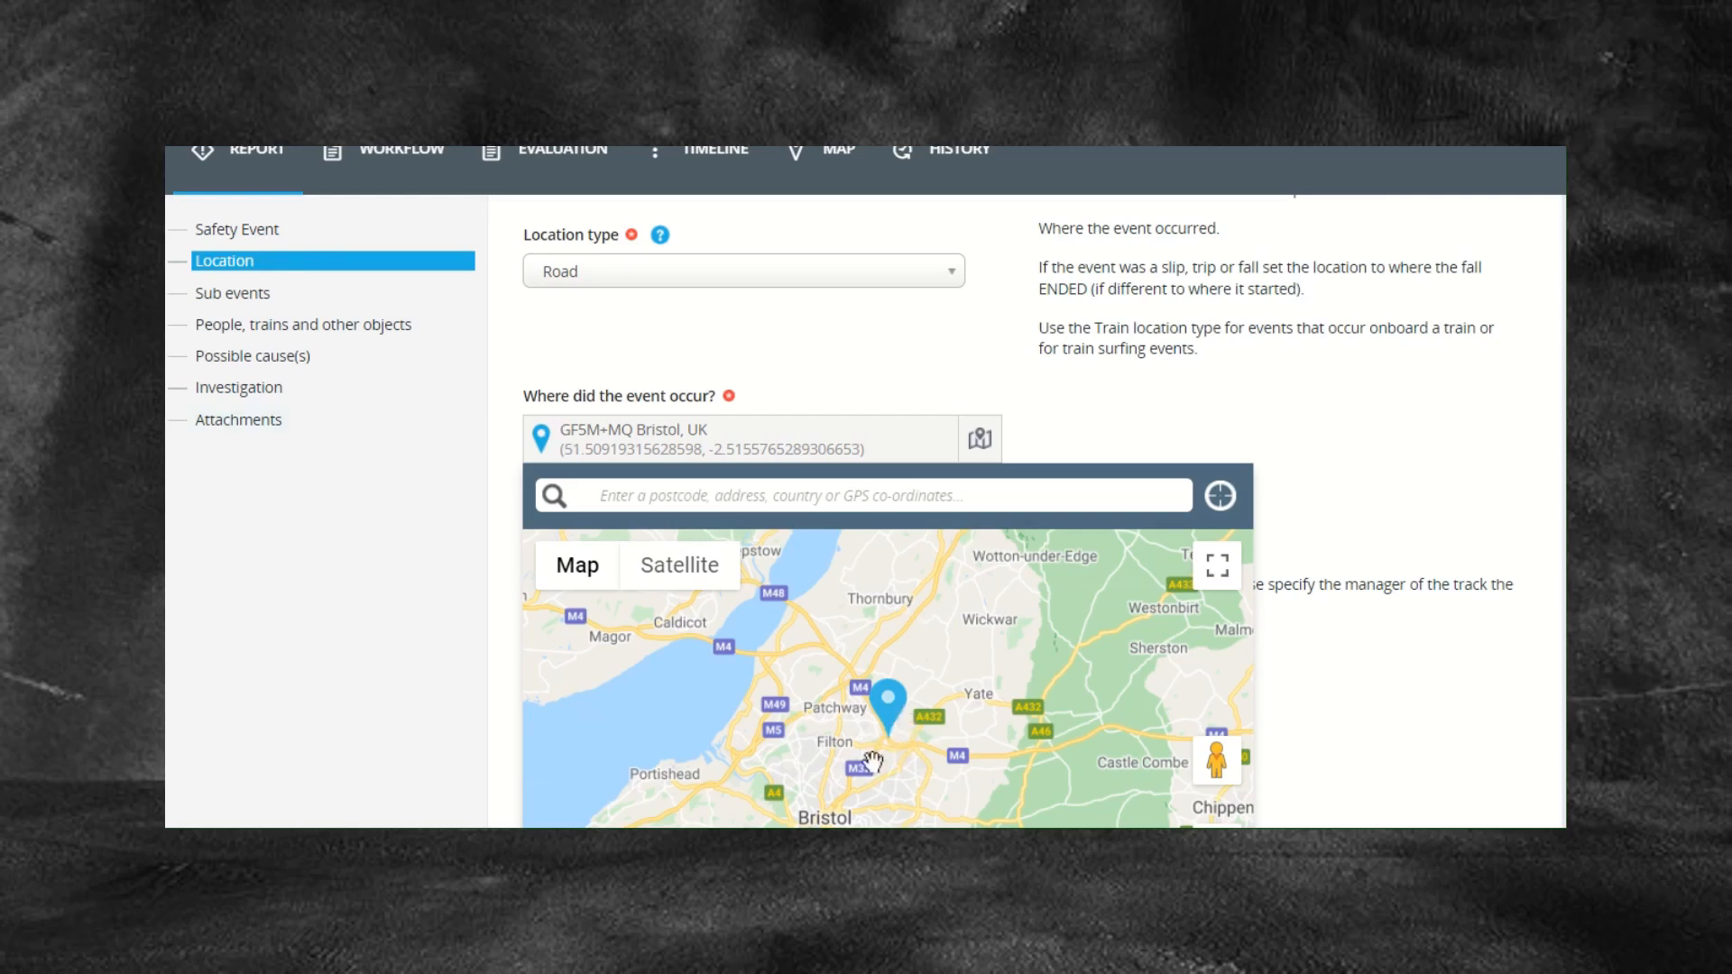
left_click(1378, 526)
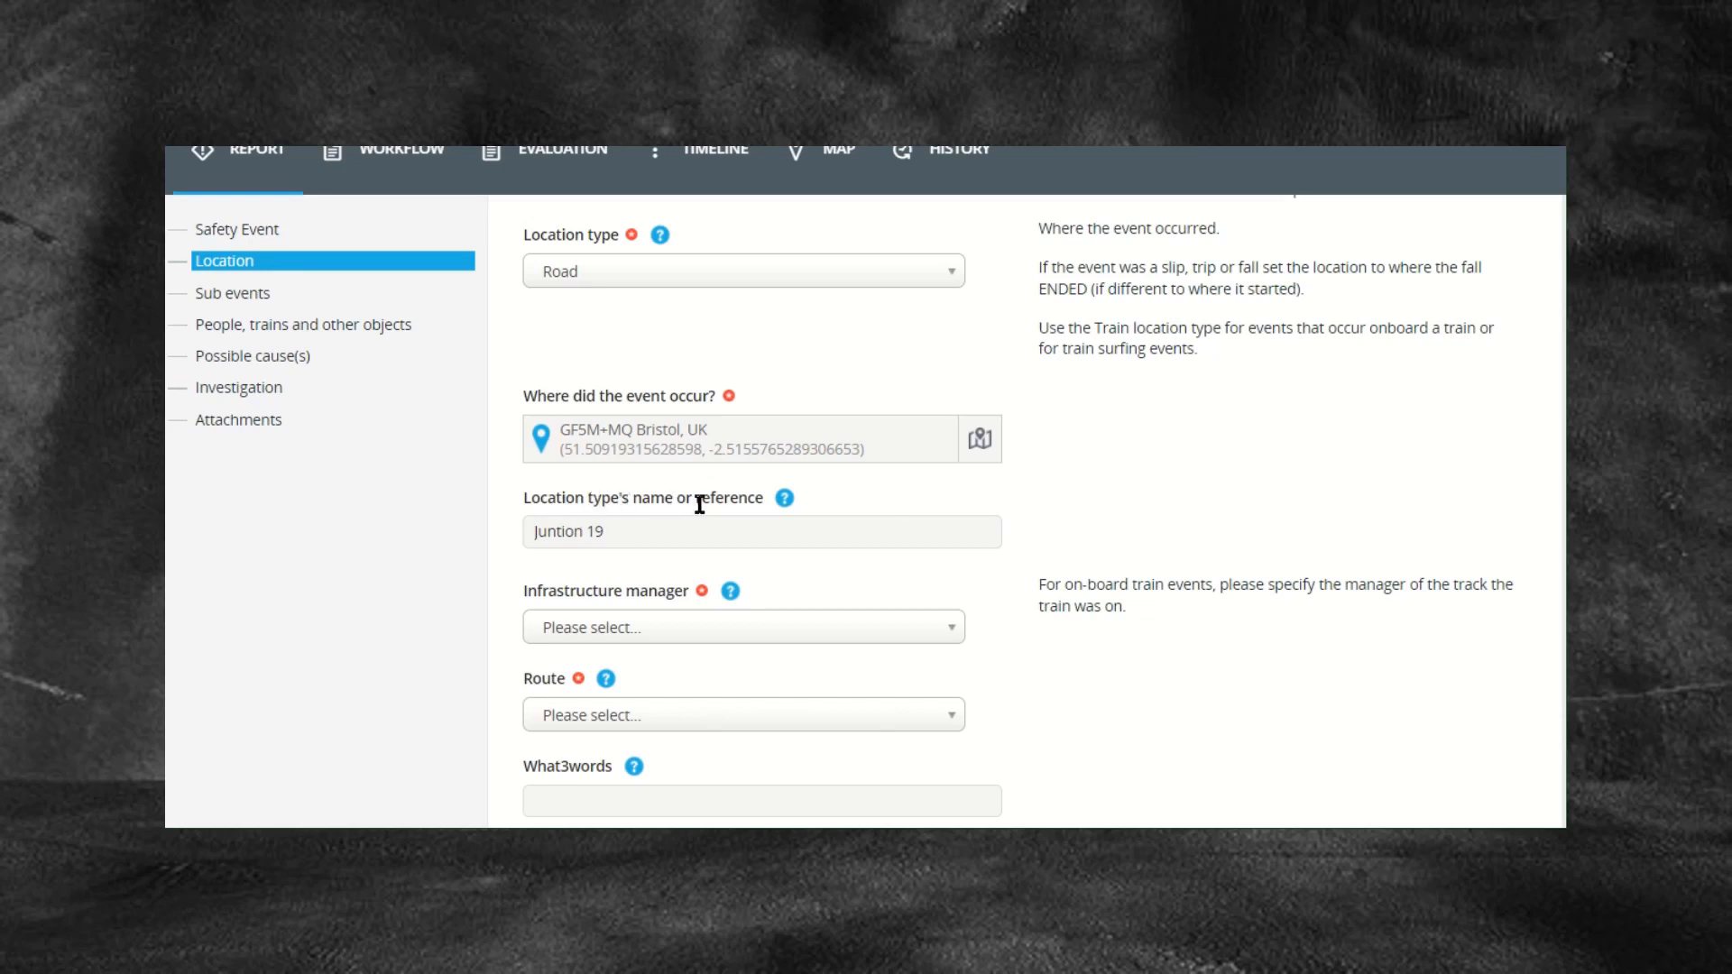
double_click(629, 532)
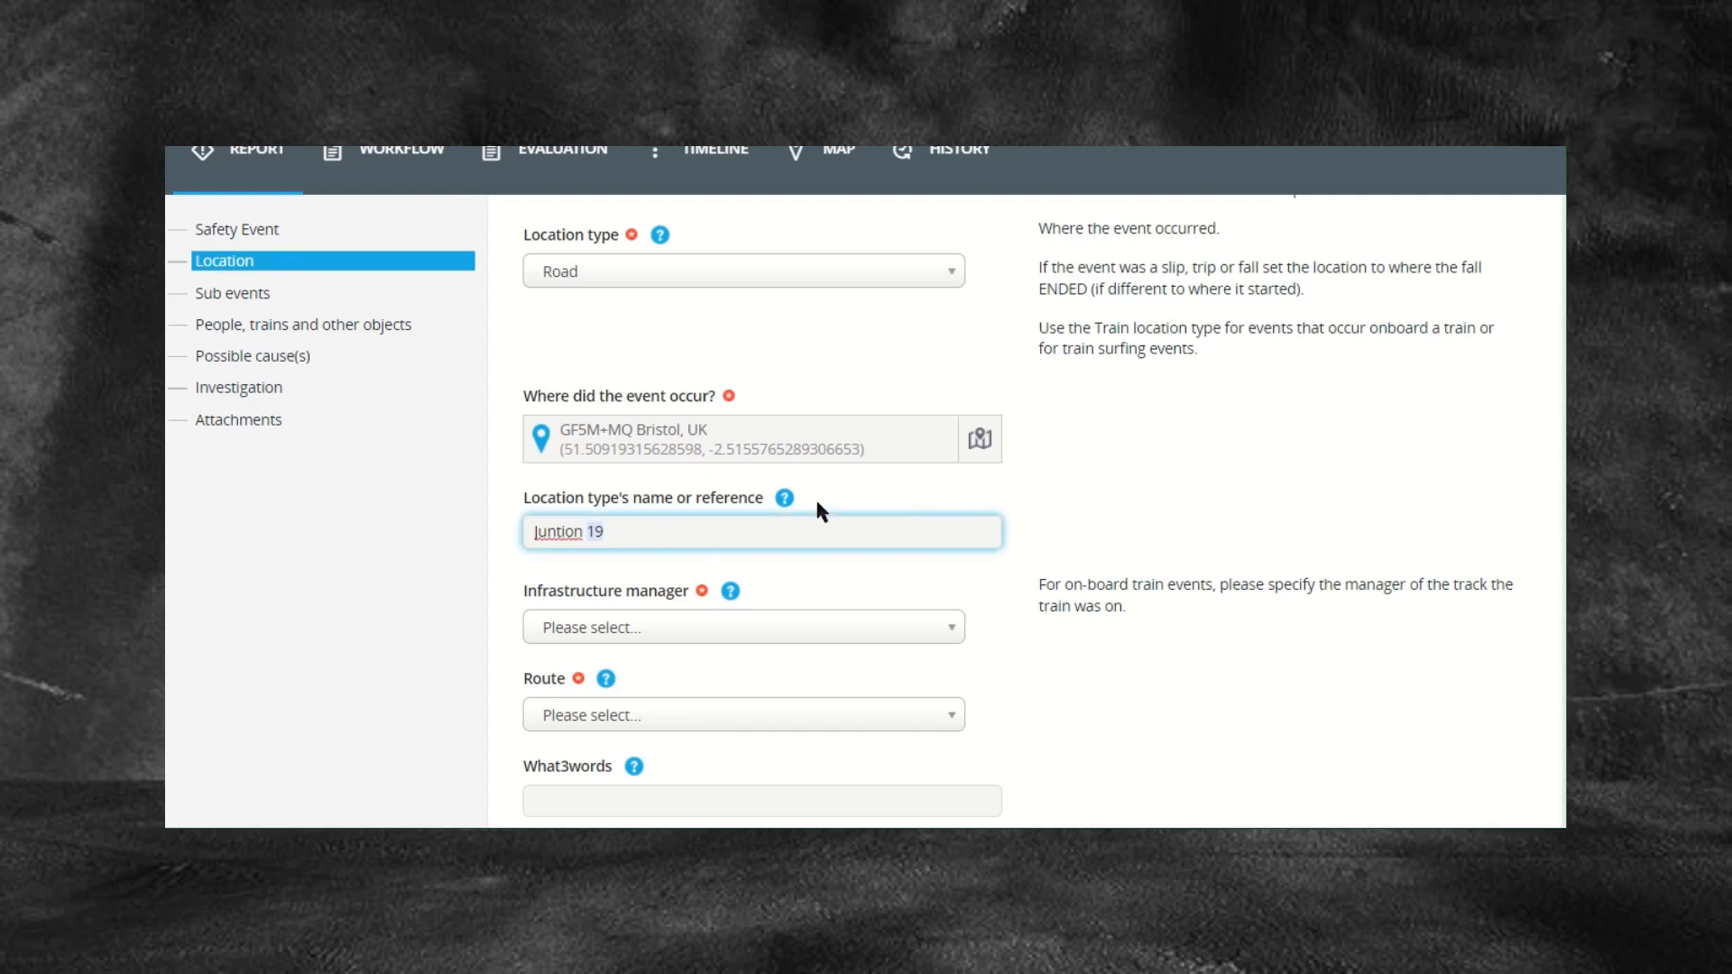
left_click(1161, 469)
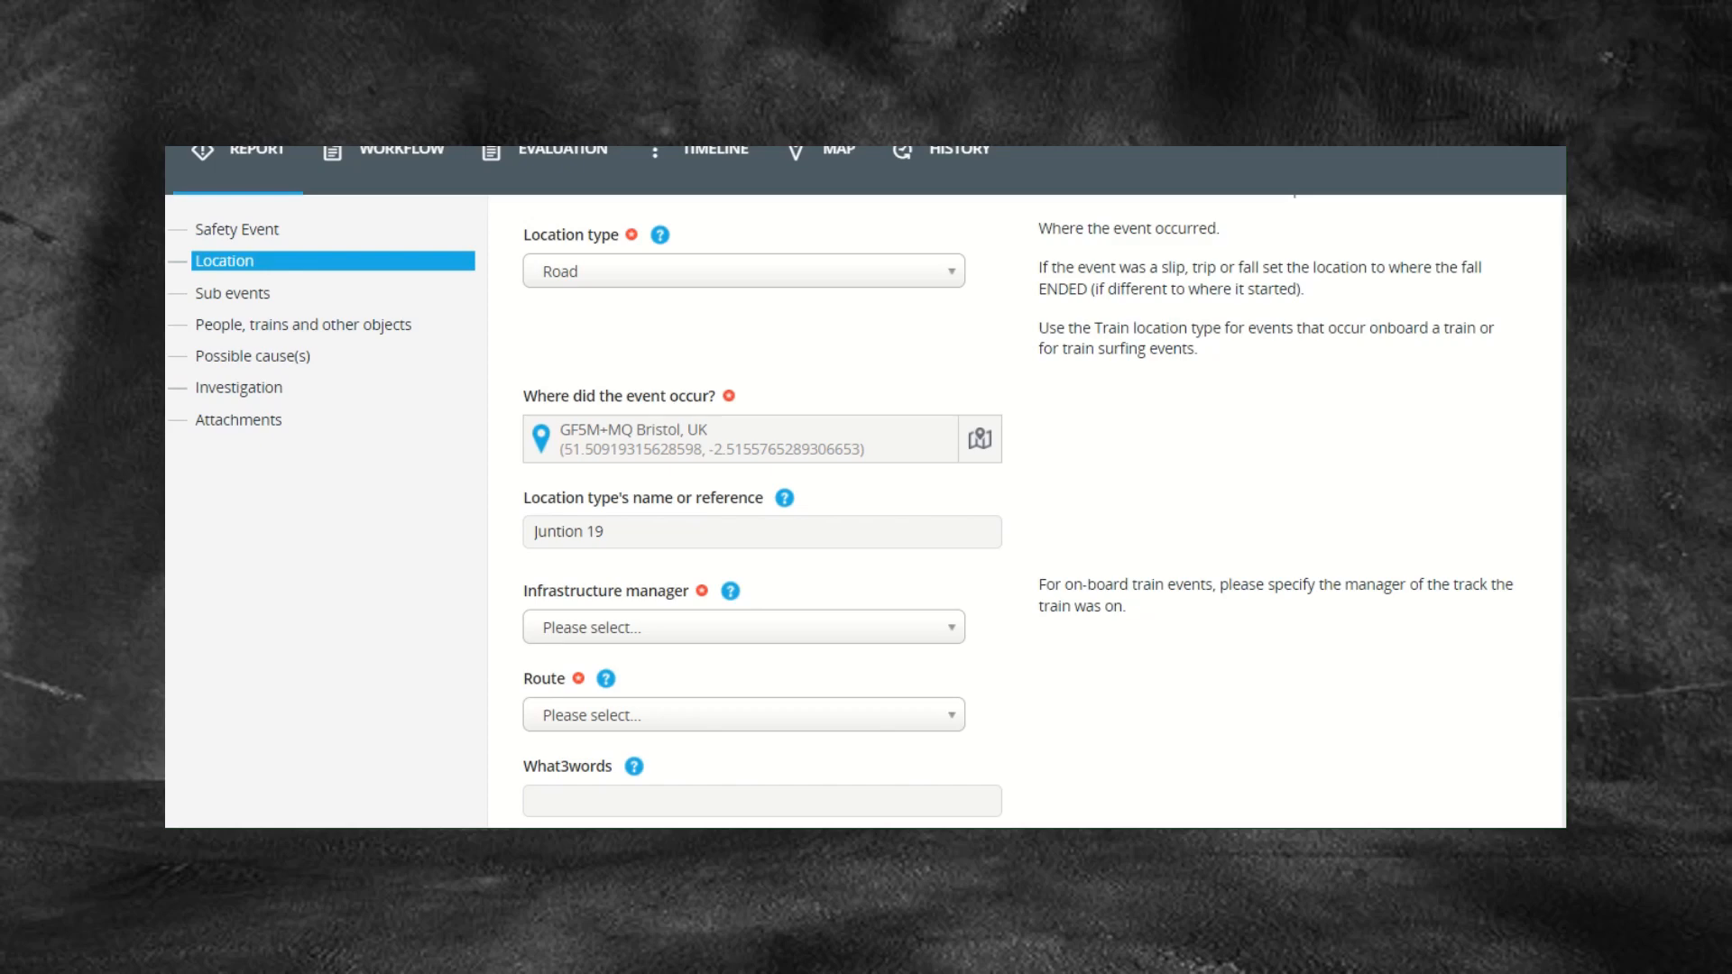
Step: Scroll through the Running line fields in the Location section
scroll(464, 476, "up", 3)
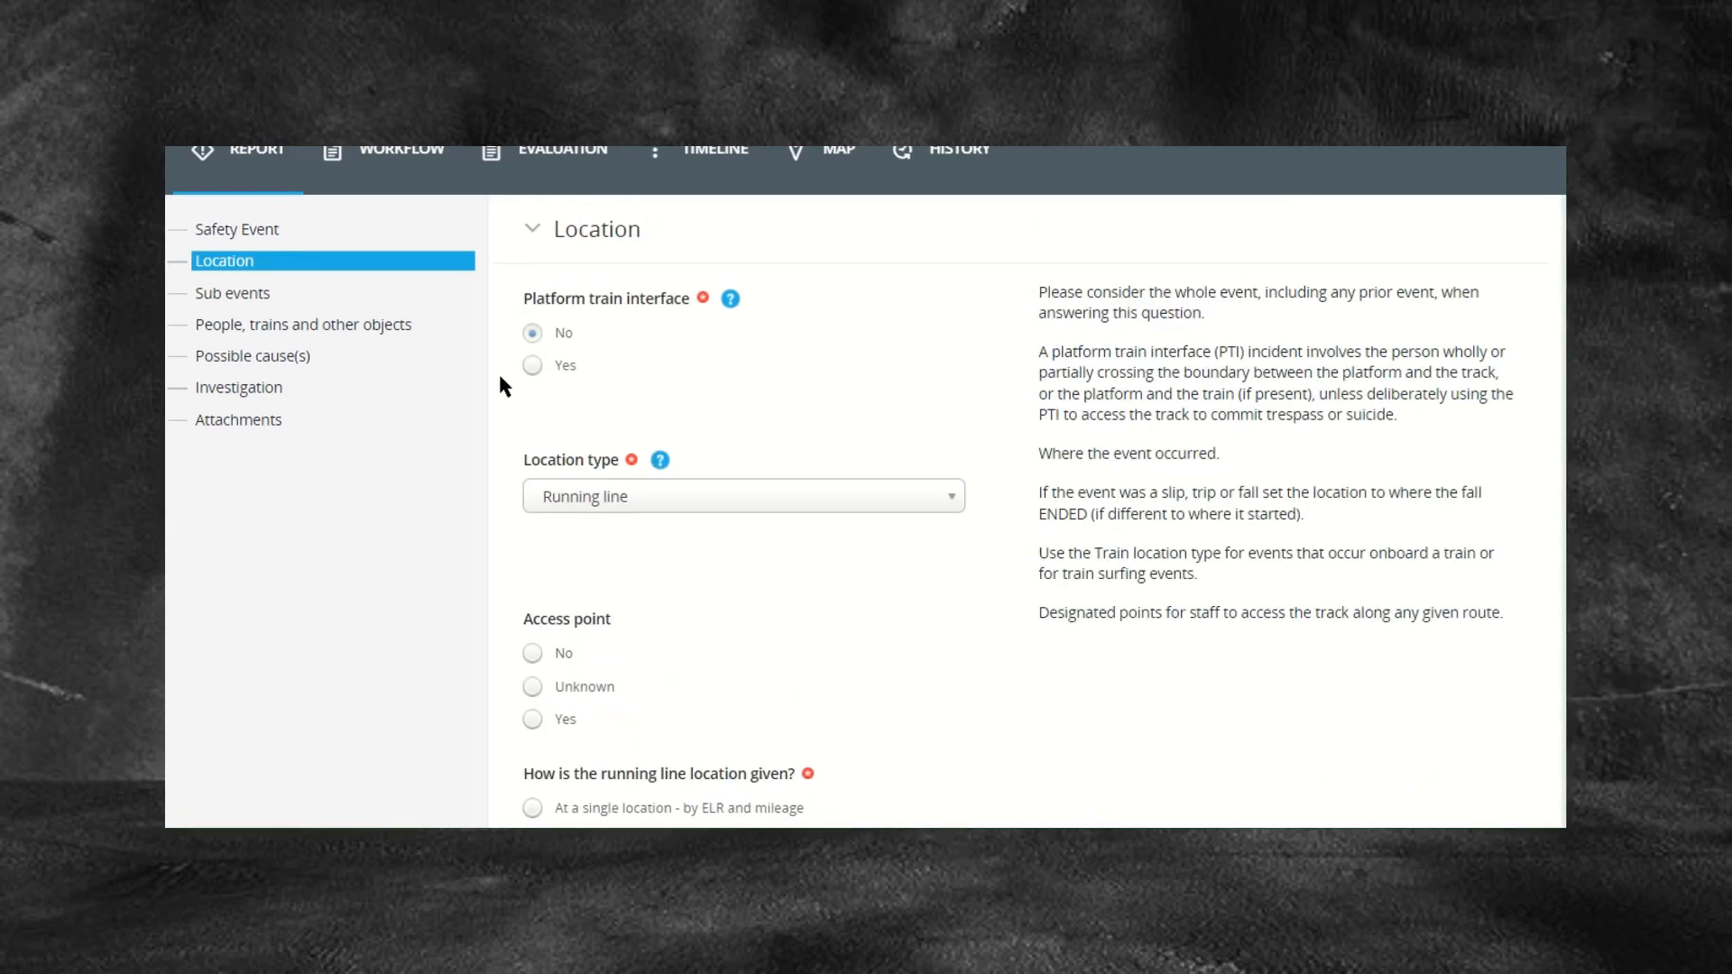
scroll(469, 370, "down", 5)
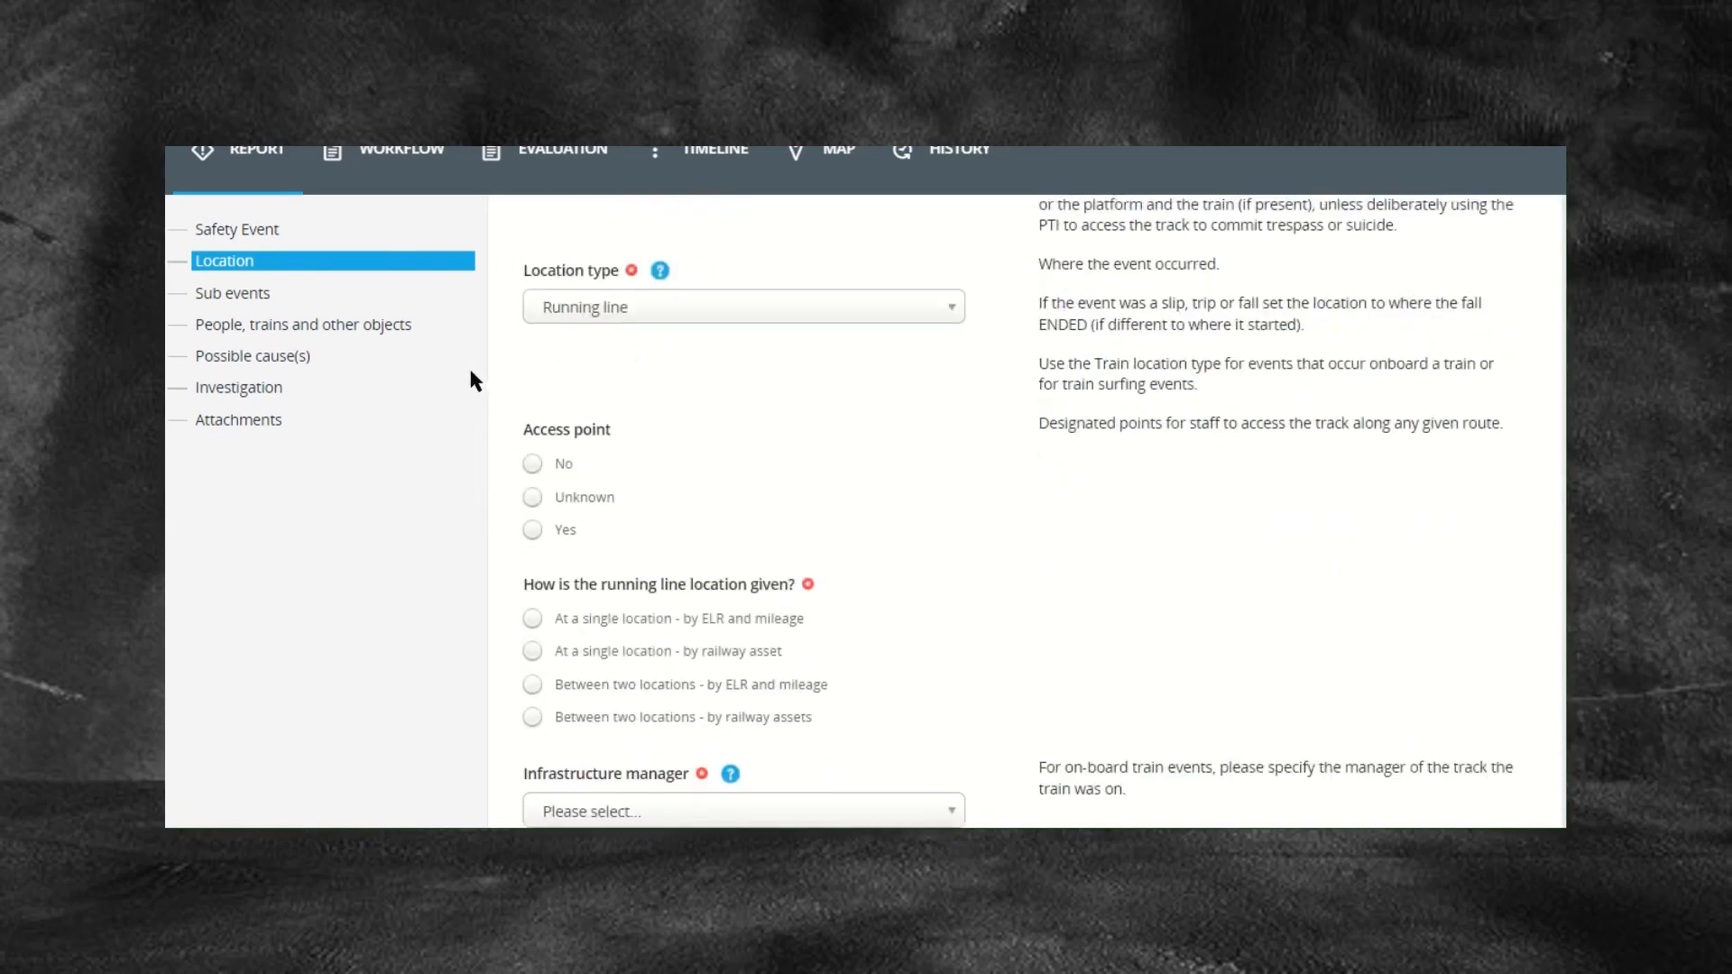
scroll(462, 369, "down", 1)
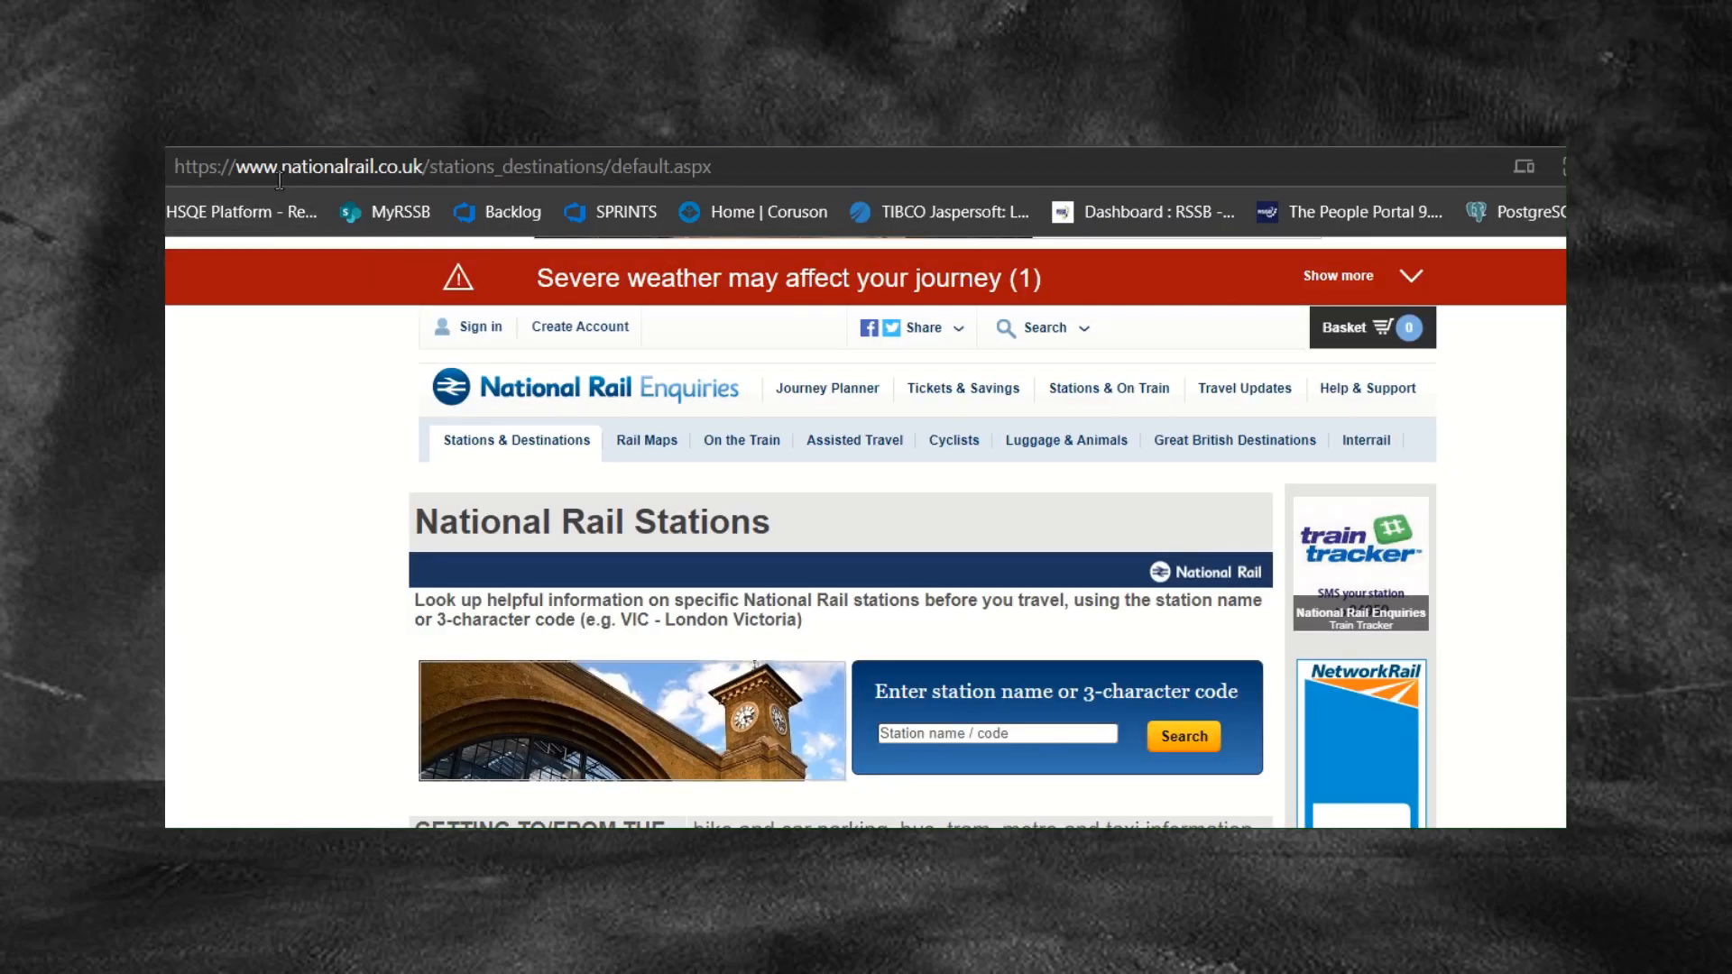
Step: Go to the National Rail Enquiries Stations & On Train page
left_click_drag(237, 169, 423, 168)
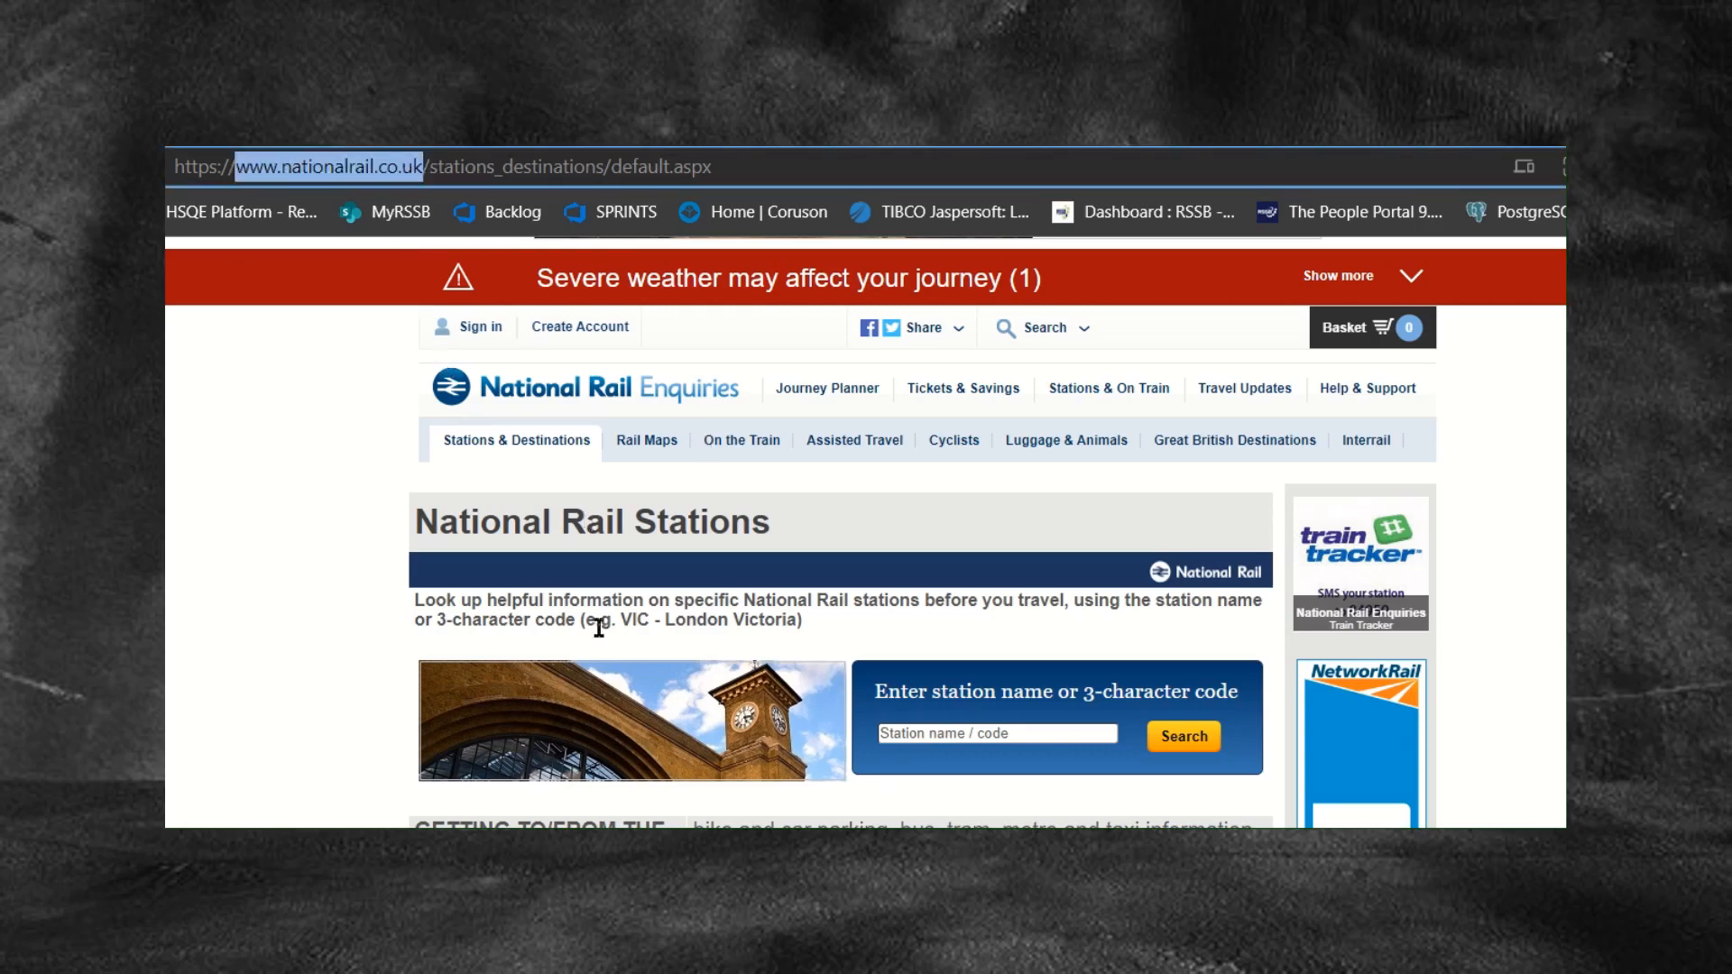
left_click(1091, 398)
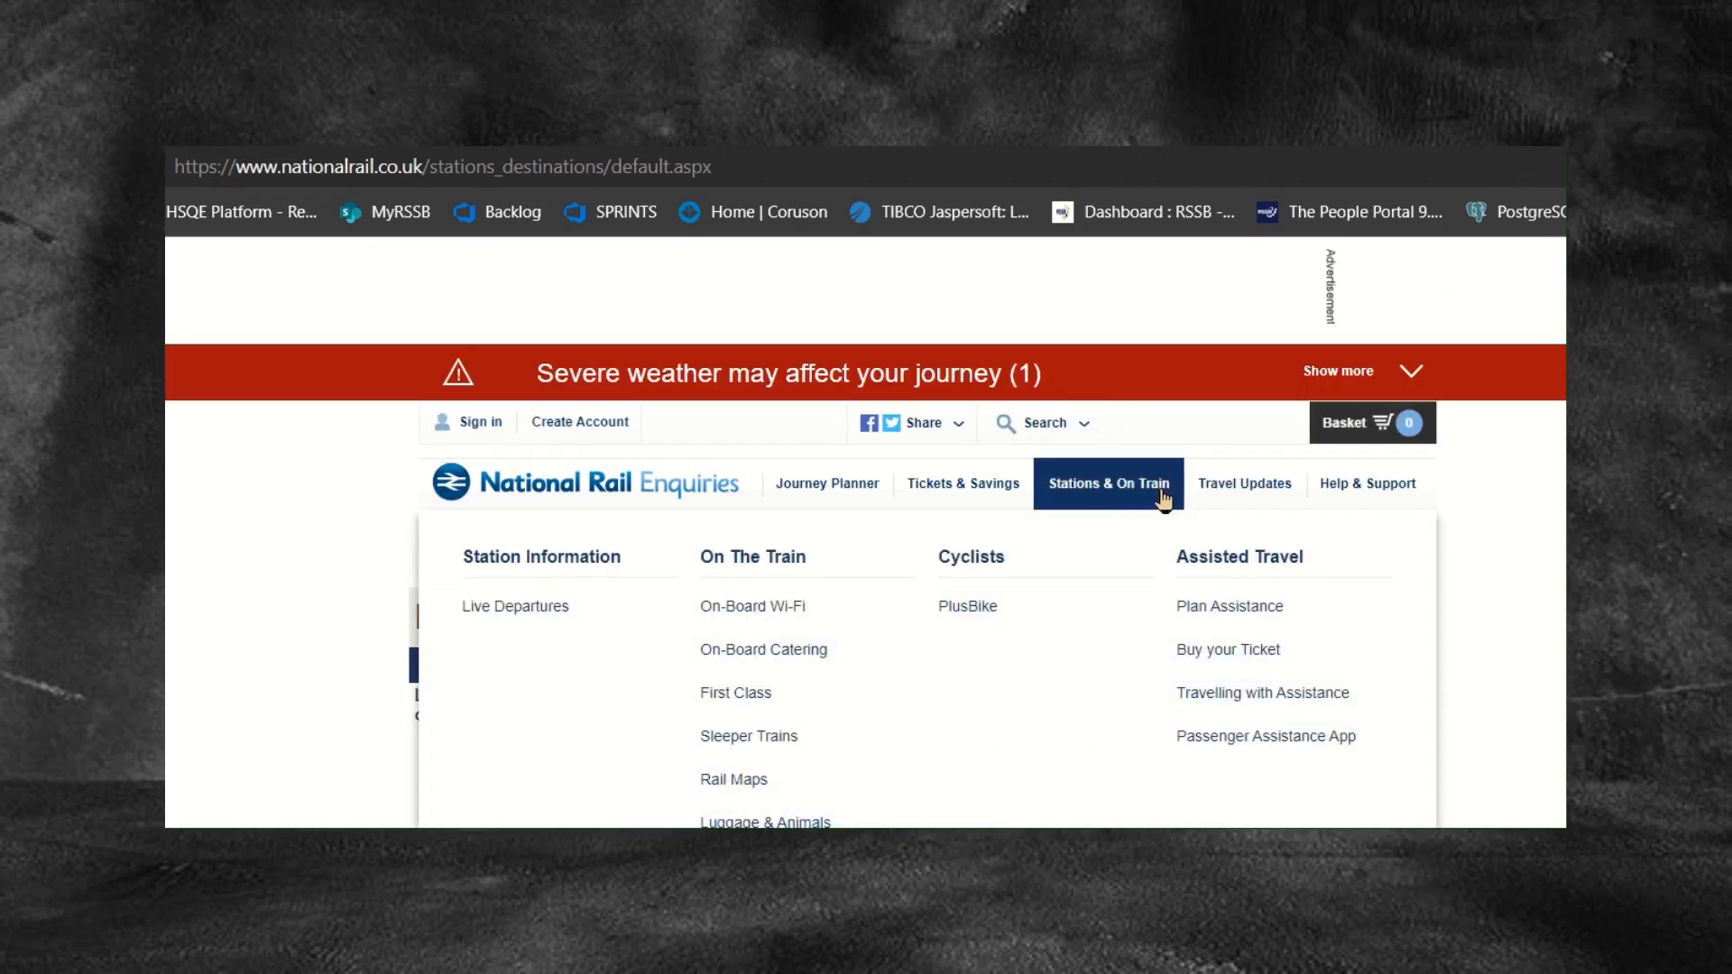
mouse_move(992, 491)
scroll(1486, 657, "down", 2)
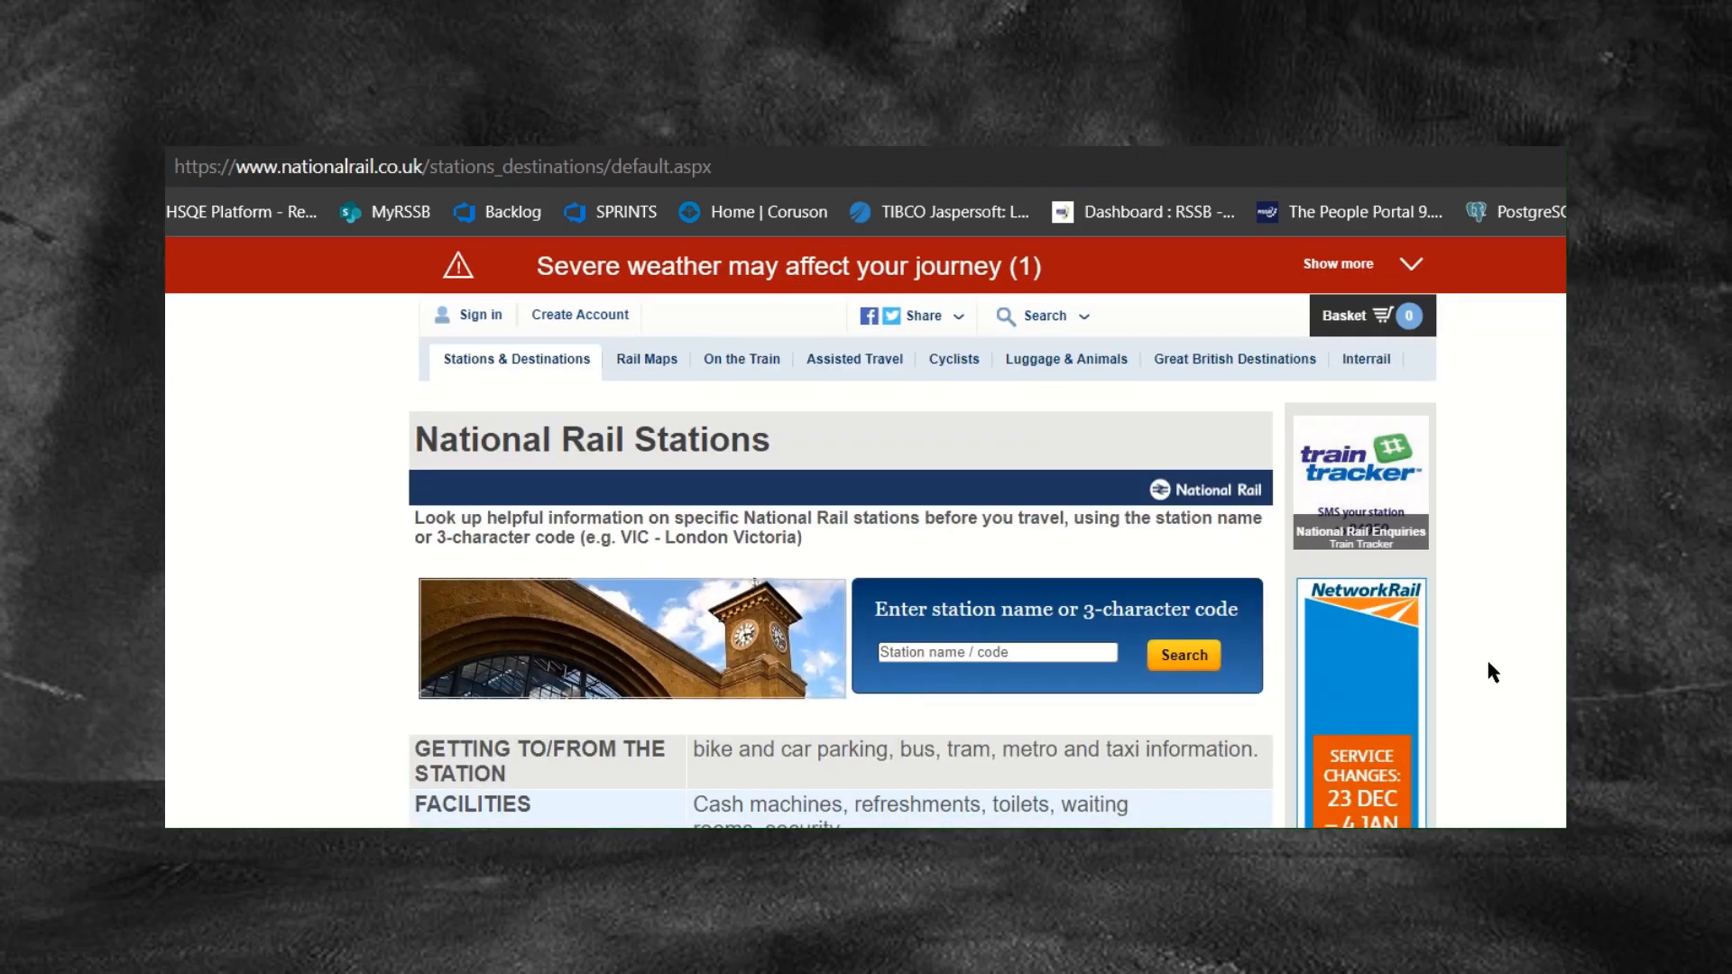
Step: Search 'swindon' and open the Swindon (Wilts) [SWI] station details
left_click(979, 651)
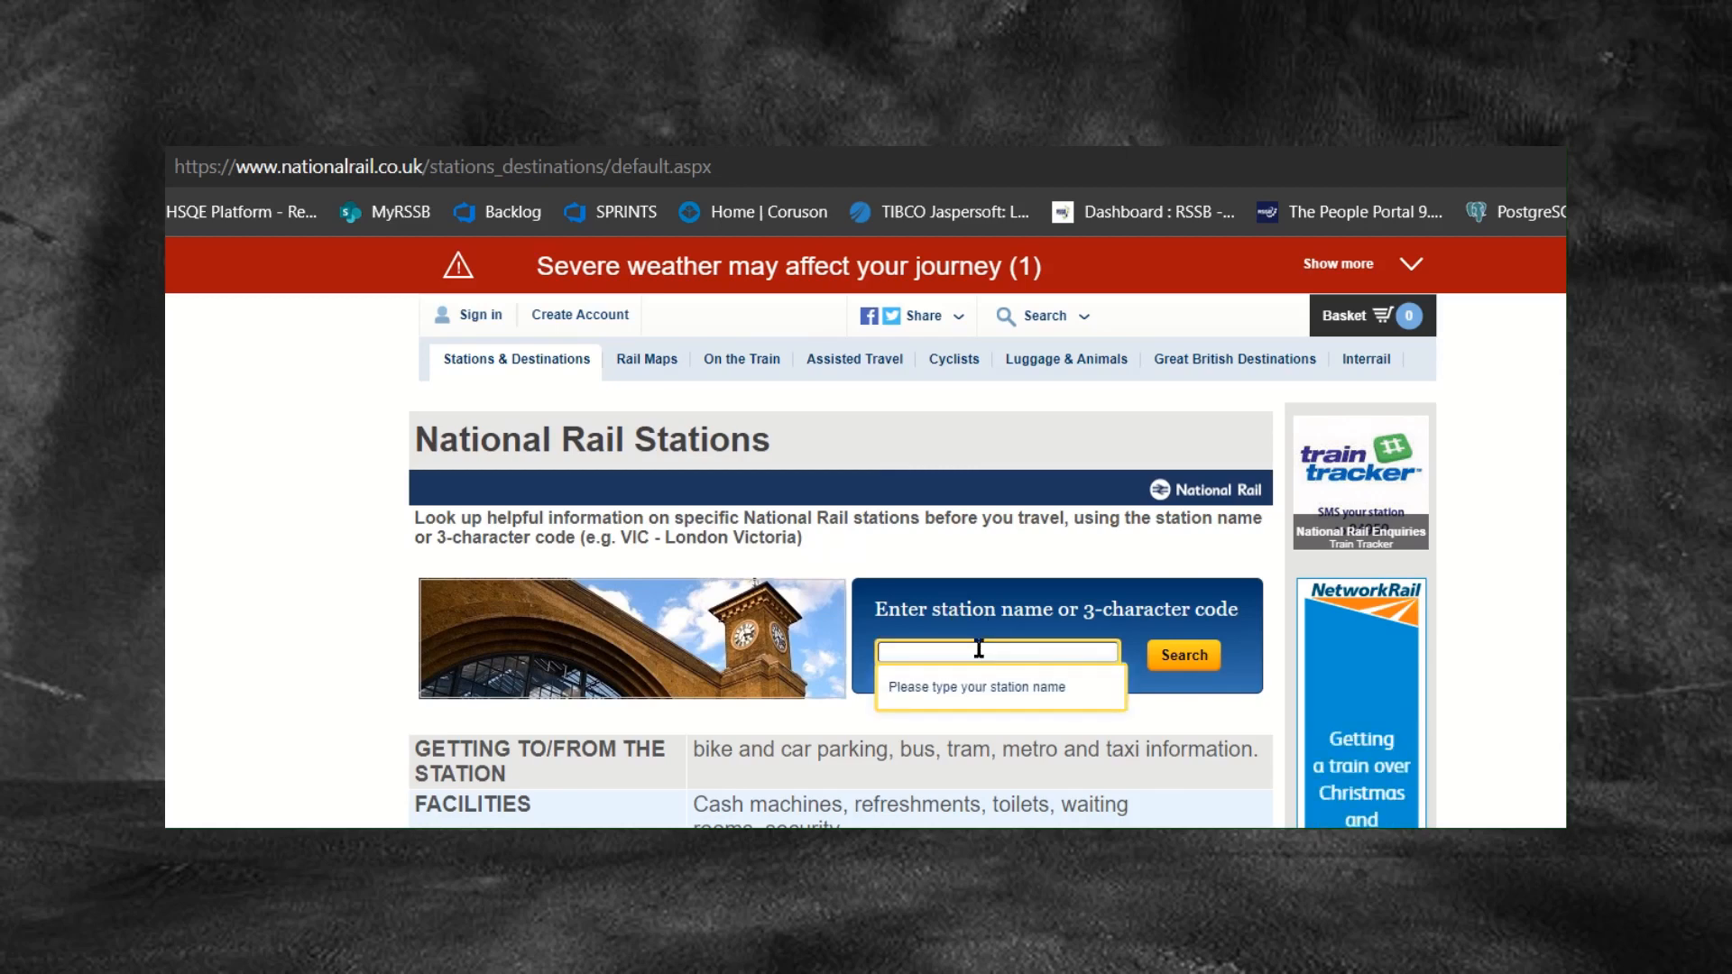
type("swindon")
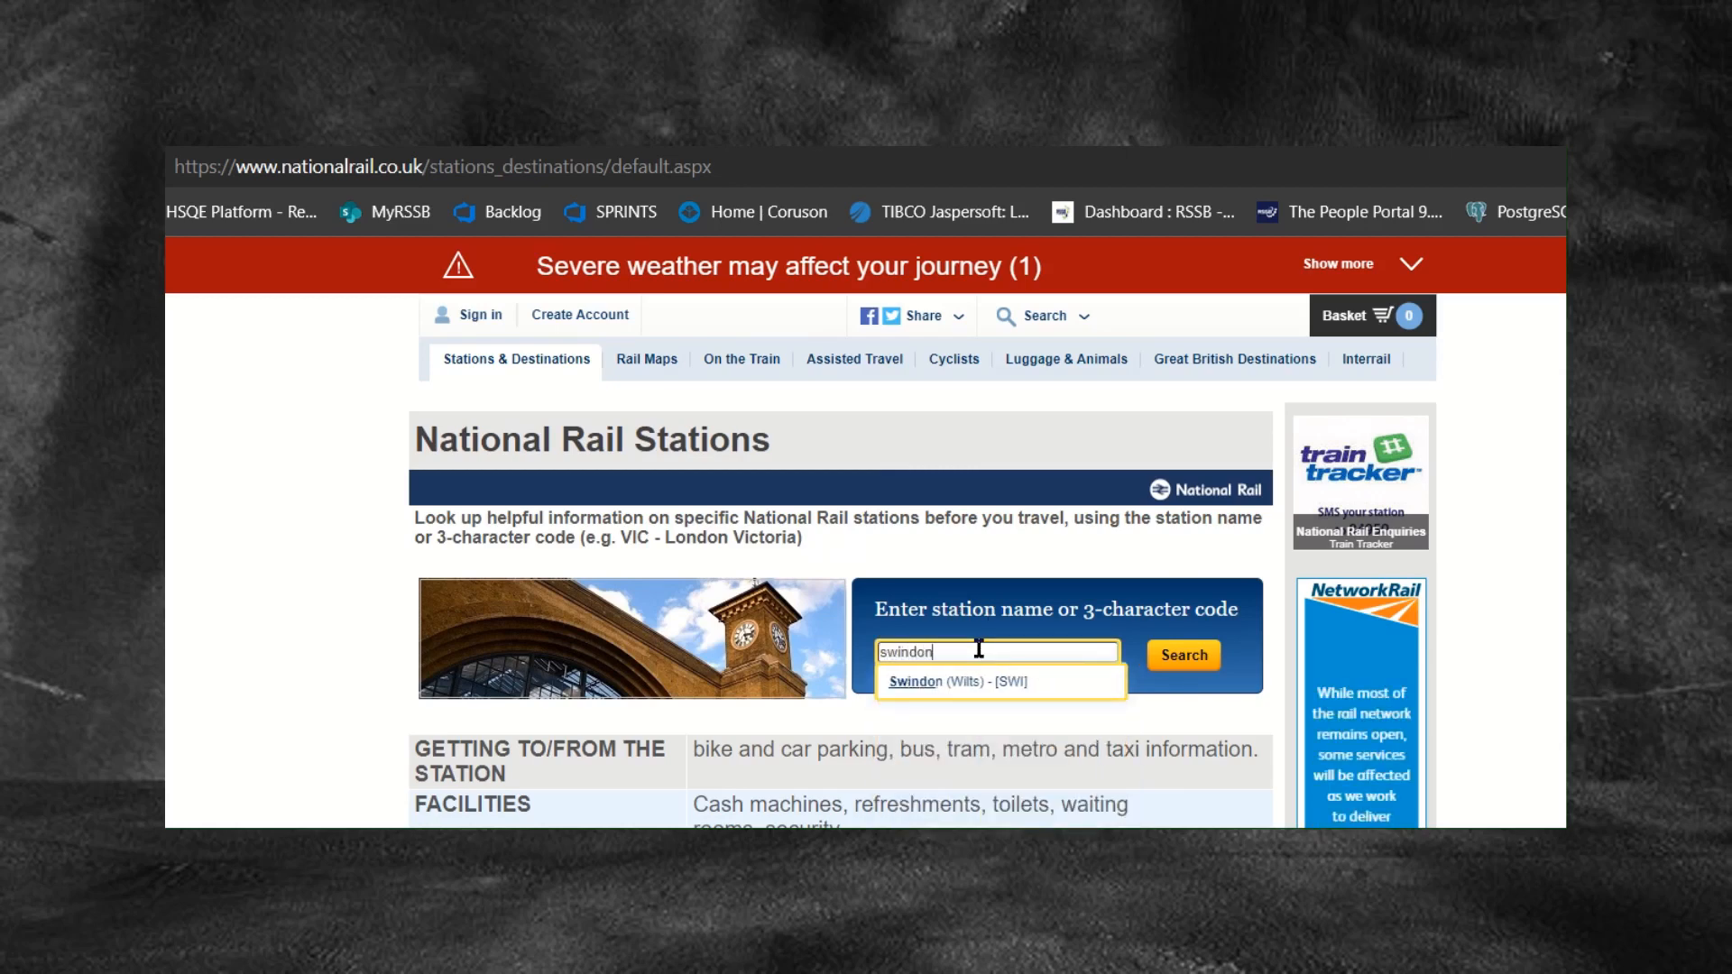
left_click(935, 686)
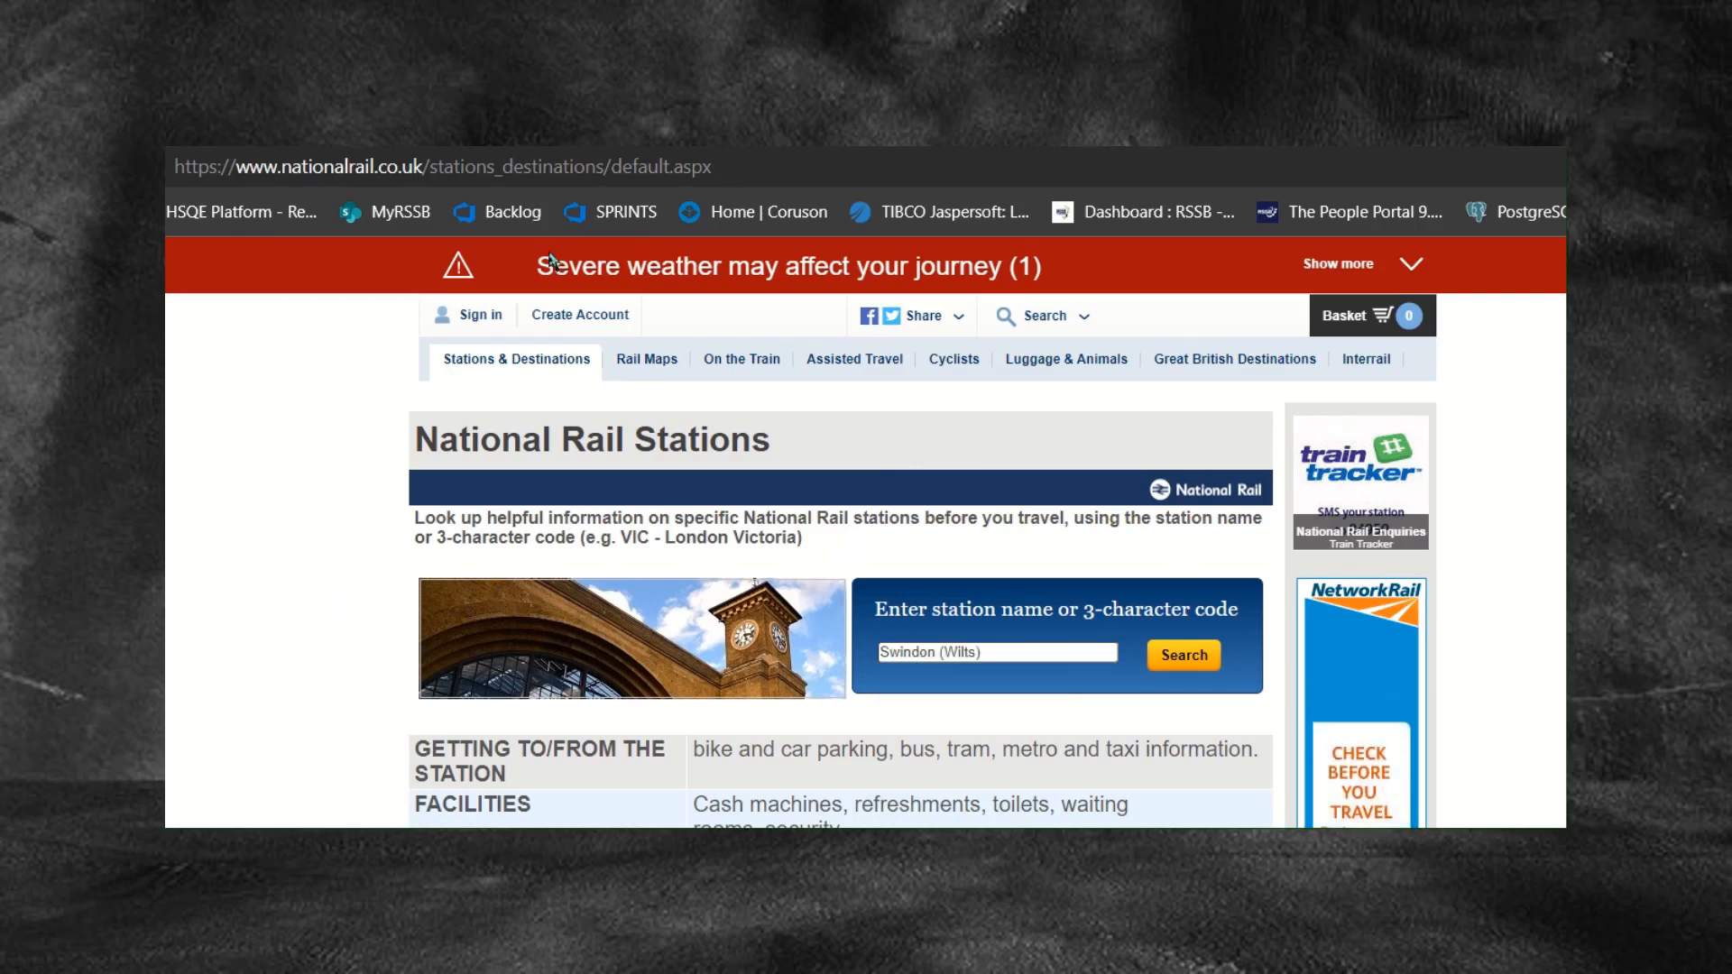
left_click(1179, 657)
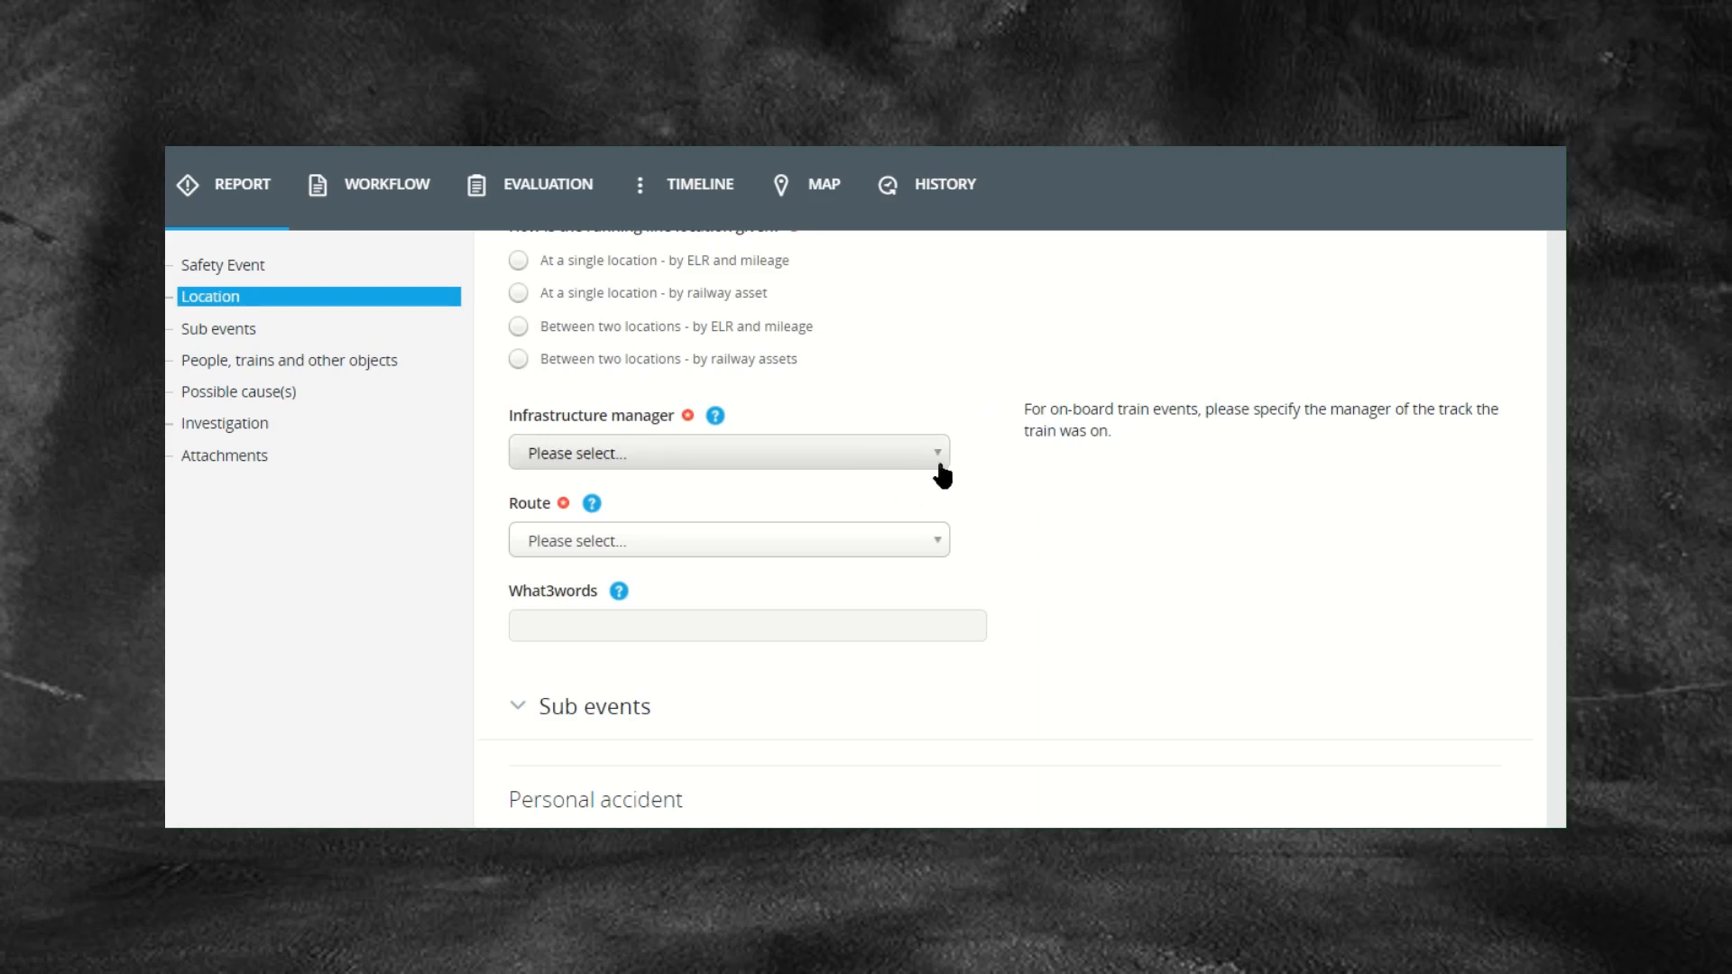
Step: Open the Infrastructure manager list and expand the organisations under SMIS
left_click(929, 462)
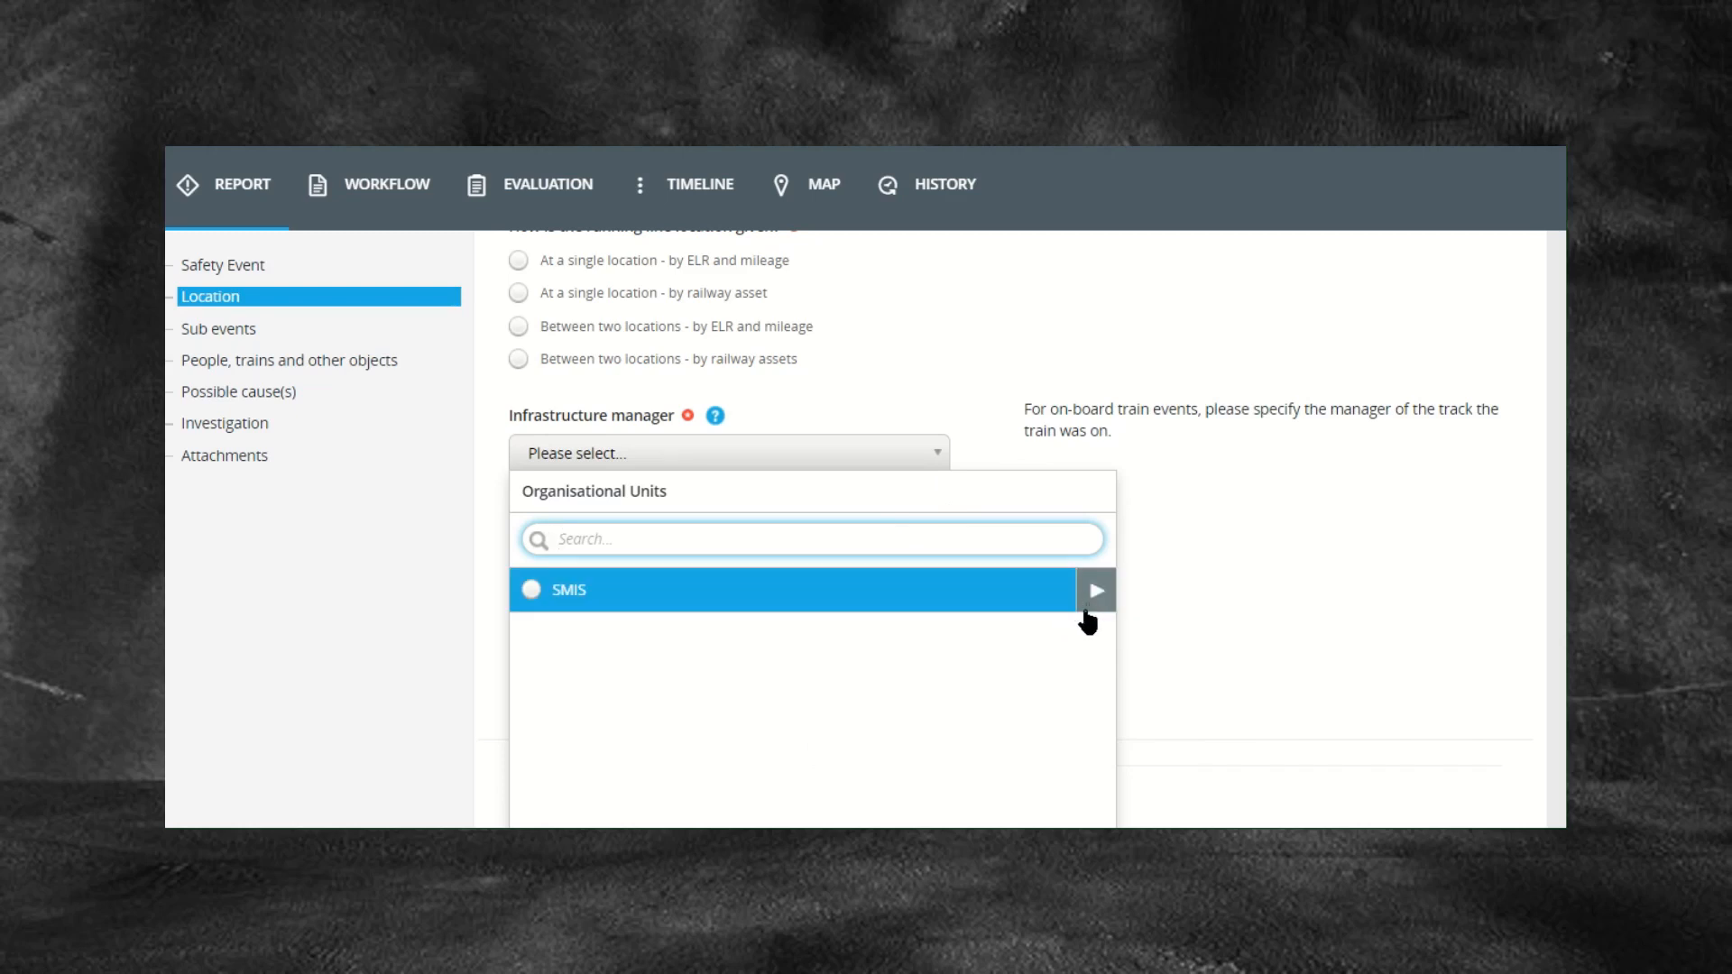
left_click(1094, 596)
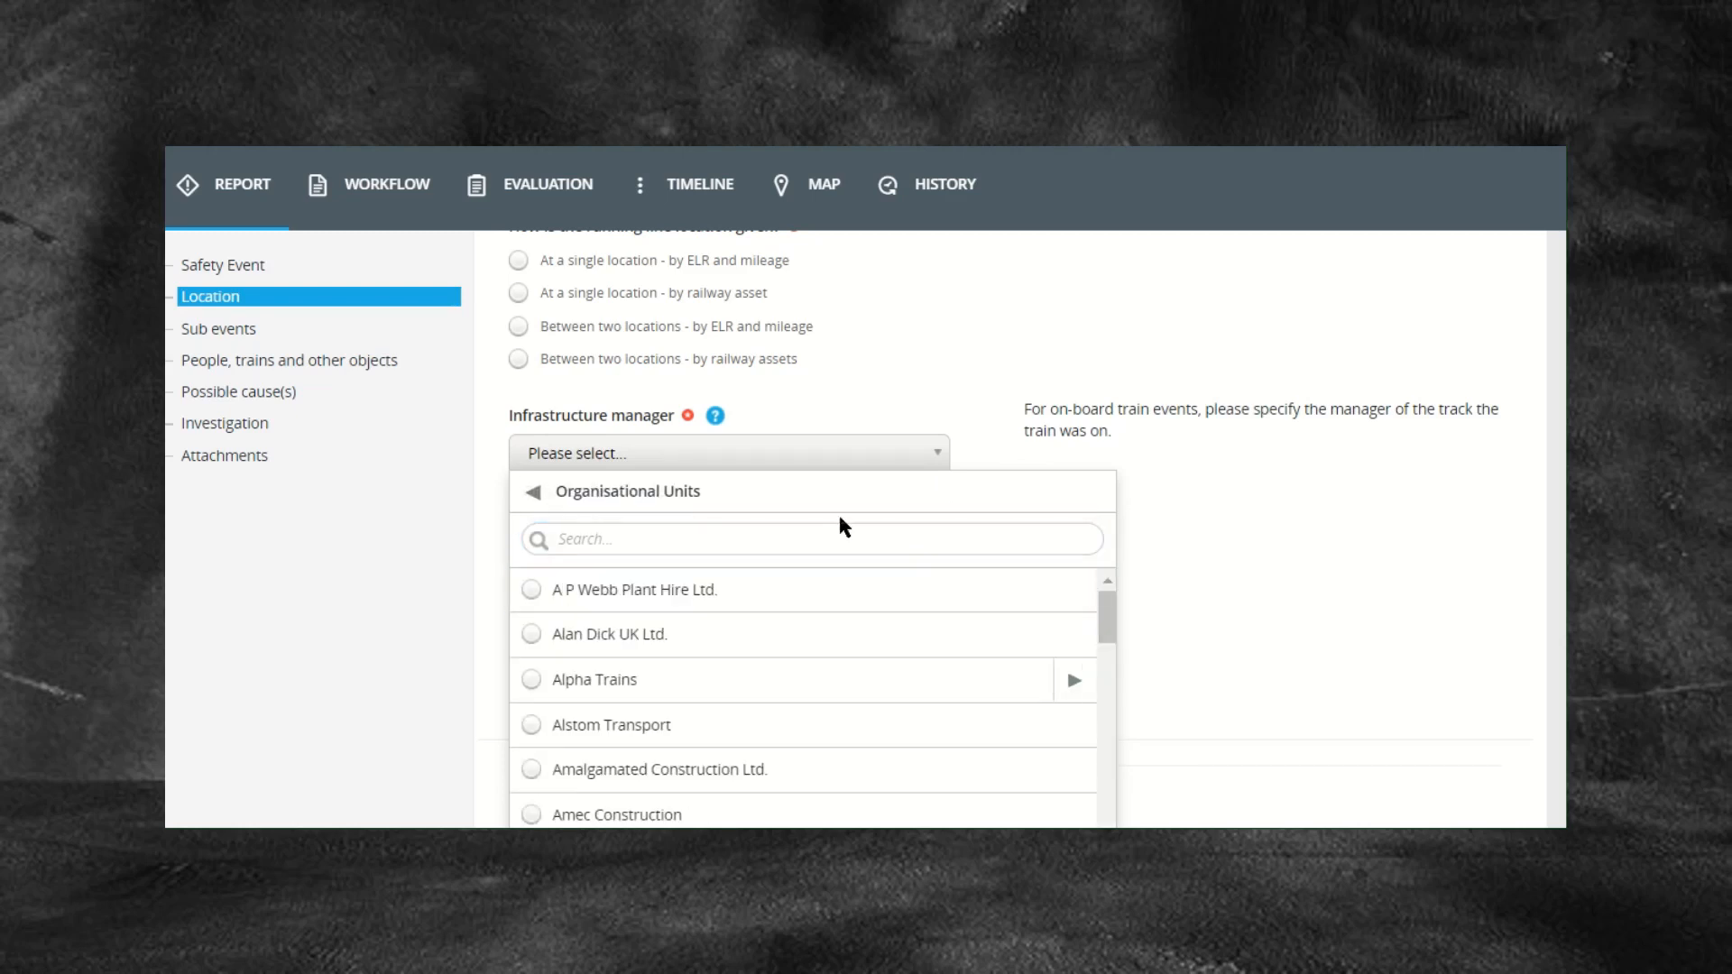